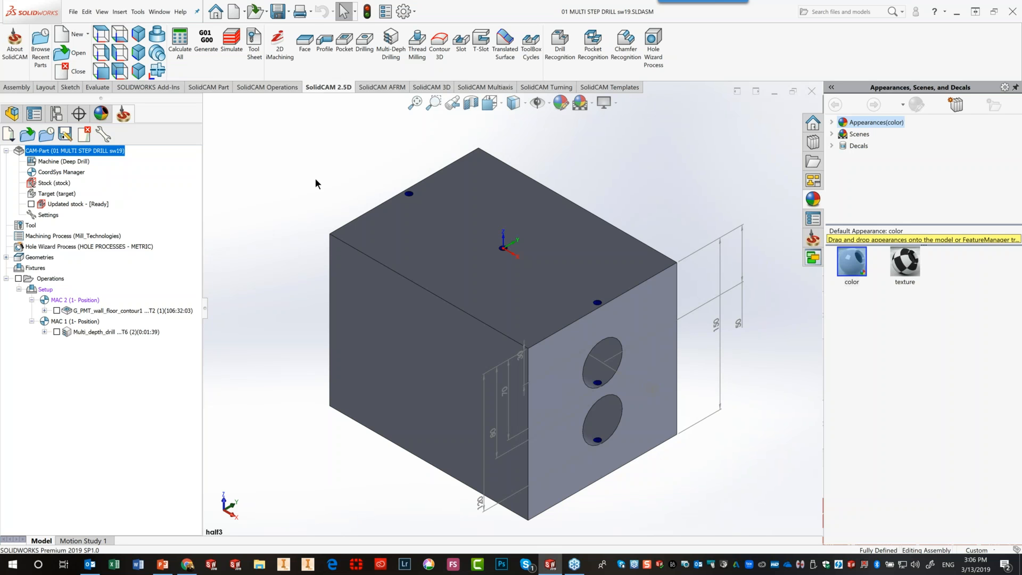
# Section the multi-step drill block with SectionView2 and open the Multi_depth_drill operation
pyautogui.click(500, 103)
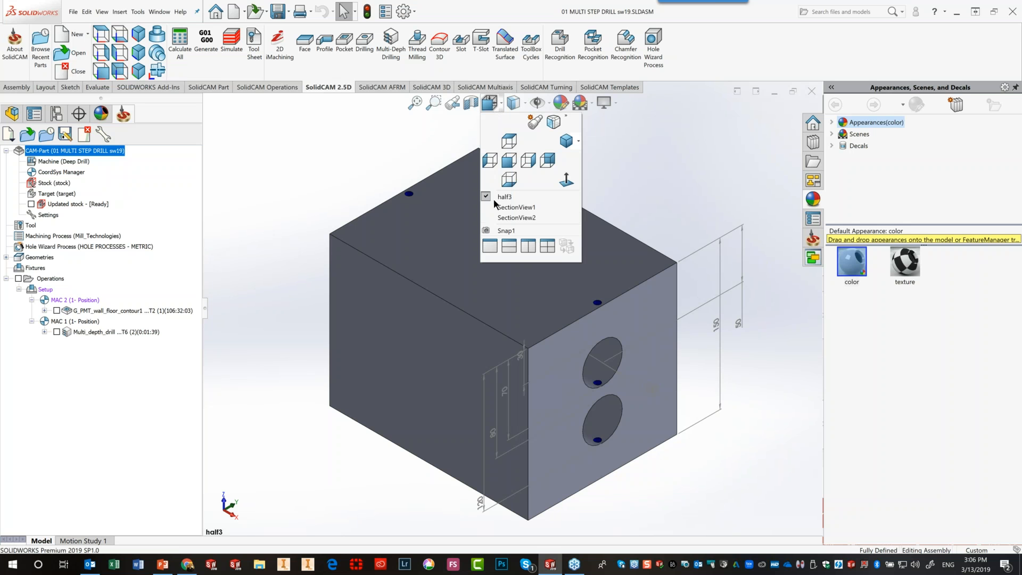
pyautogui.click(494, 217)
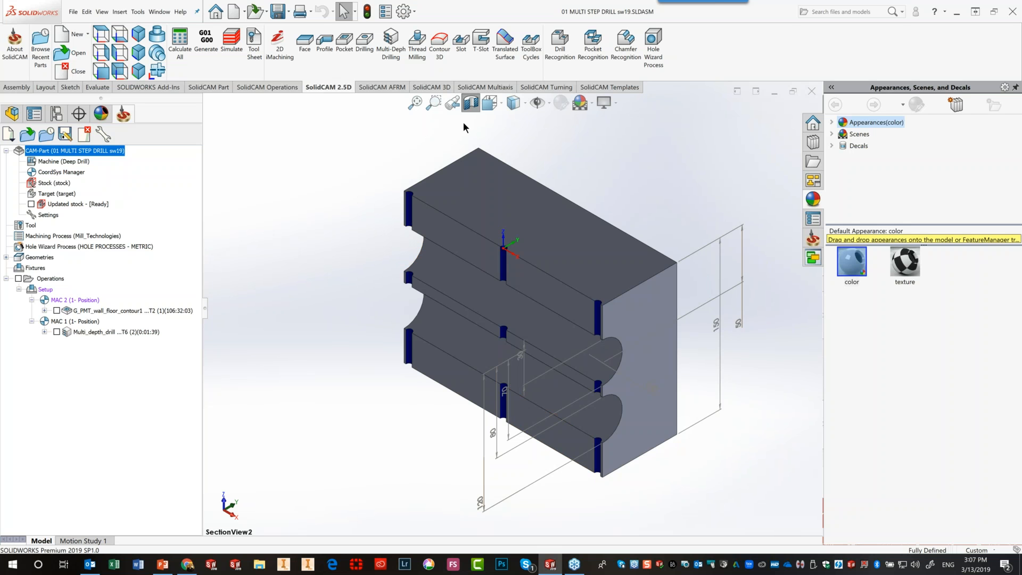
pyautogui.doubleClick(95, 330)
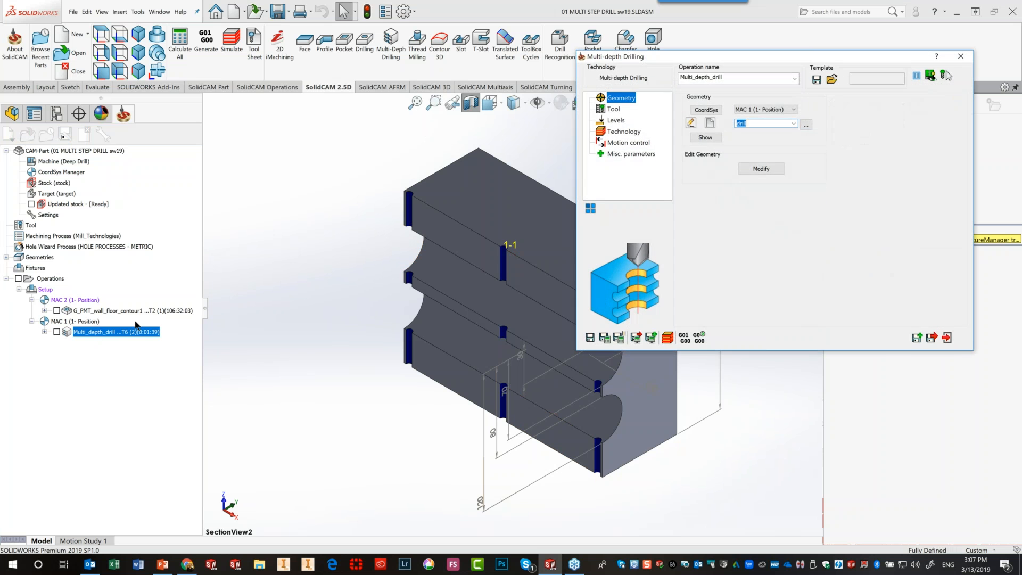
# Show the drill geometry on the model, then review the 6 mm drill tool and depth levels
pyautogui.click(703, 137)
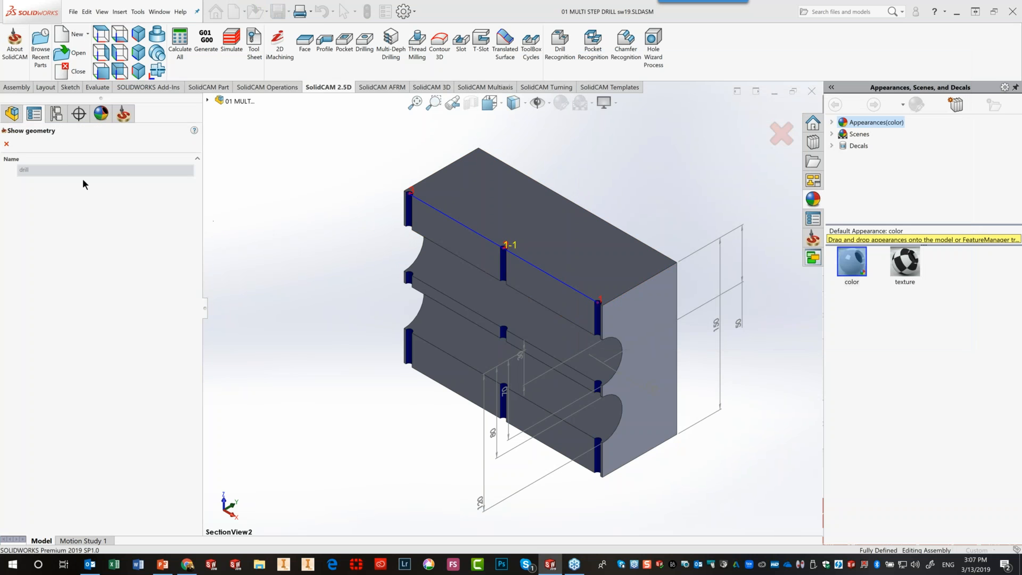
pyautogui.click(5, 145)
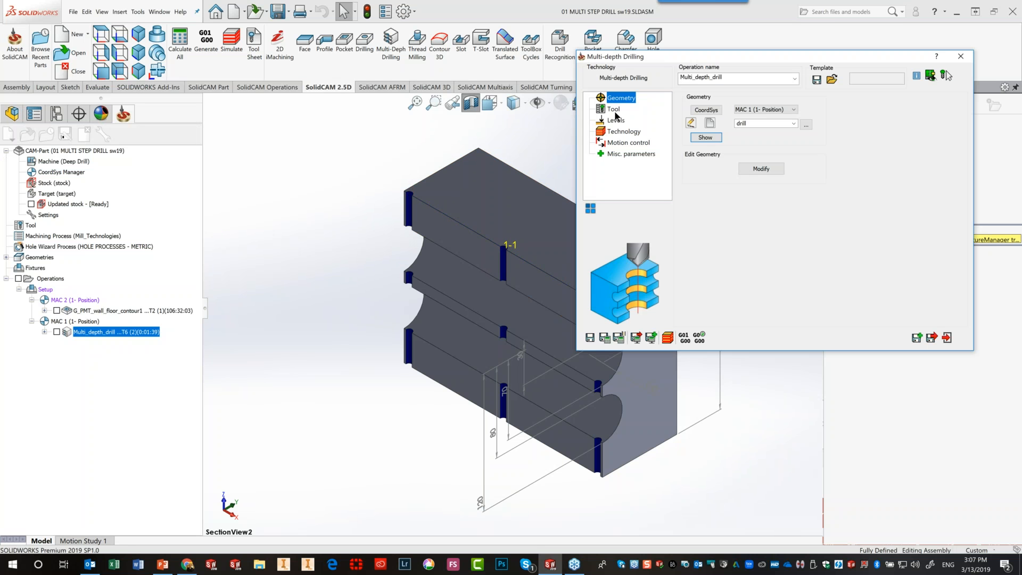
pyautogui.click(614, 110)
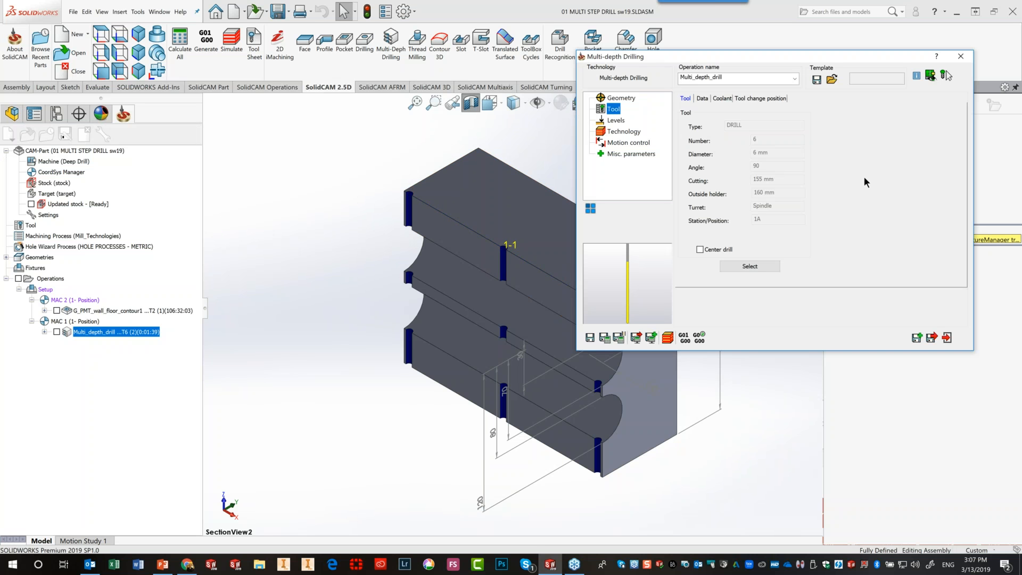
pyautogui.click(615, 121)
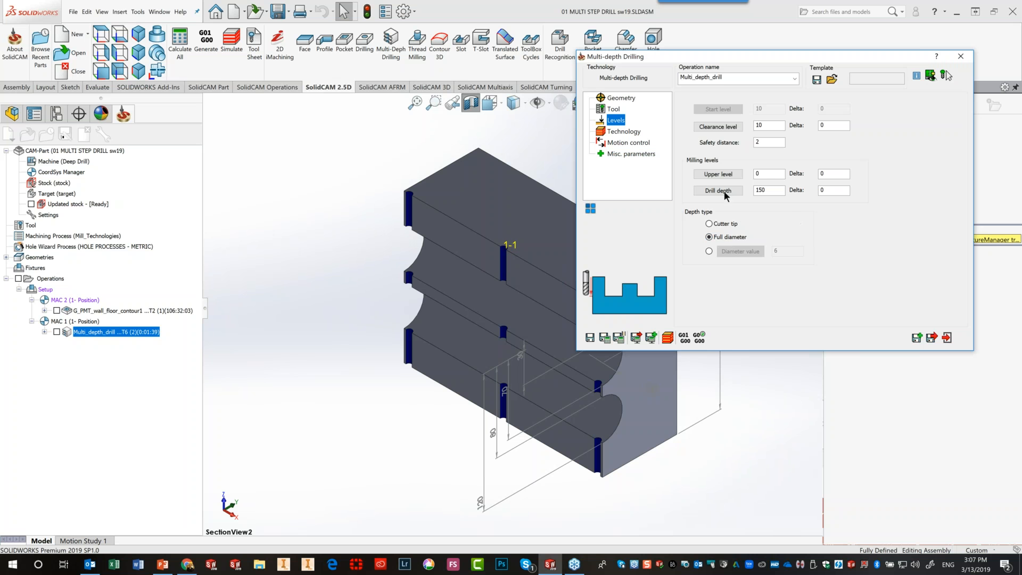
# Display the Technology page's table of eight segment levels, from 2 down to -153
pyautogui.click(622, 132)
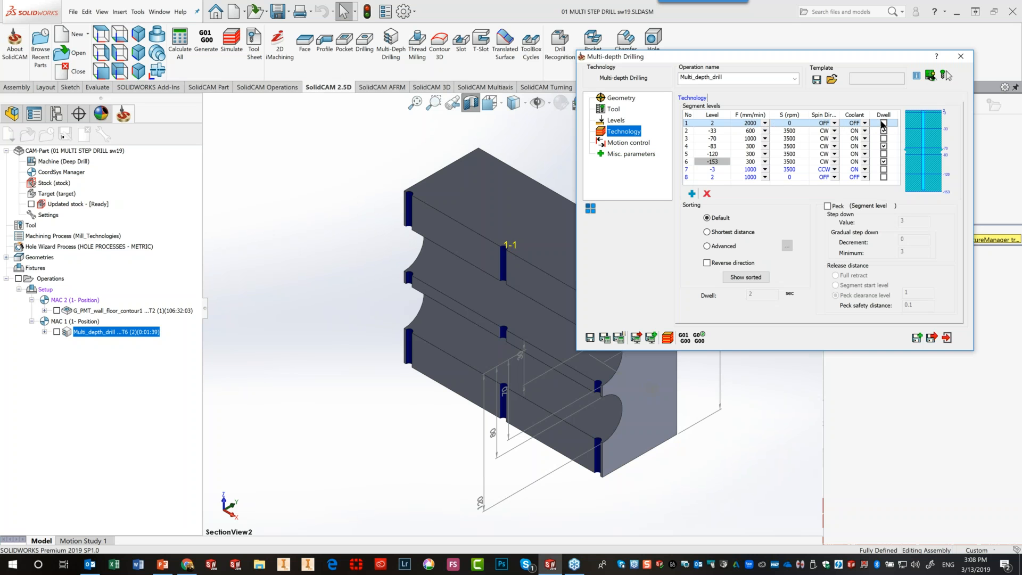
# Give segment level 2 pecking with step down 4, decrement 1, minimum 1, peck clearance release
pyautogui.click(723, 130)
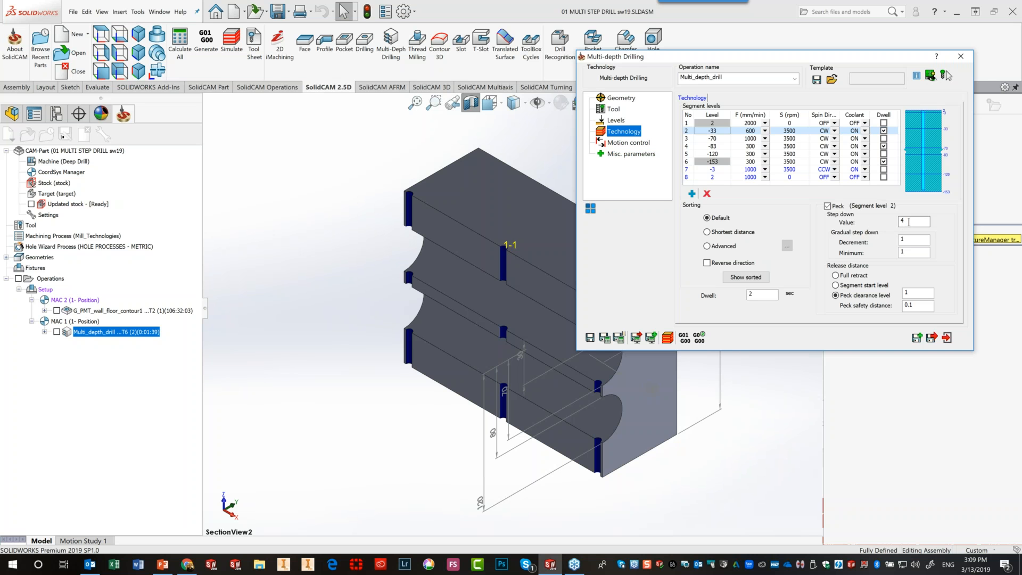
pyautogui.click(904, 239)
pyautogui.click(721, 138)
pyautogui.moveTo(729, 58); pyautogui.dragTo(825, 57)
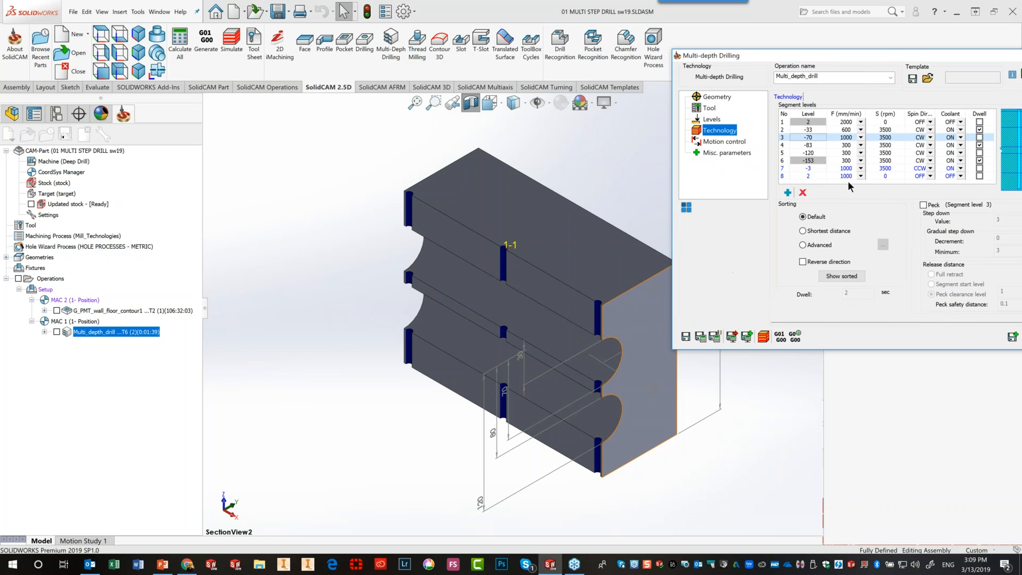
pyautogui.moveTo(875, 59); pyautogui.dragTo(815, 65)
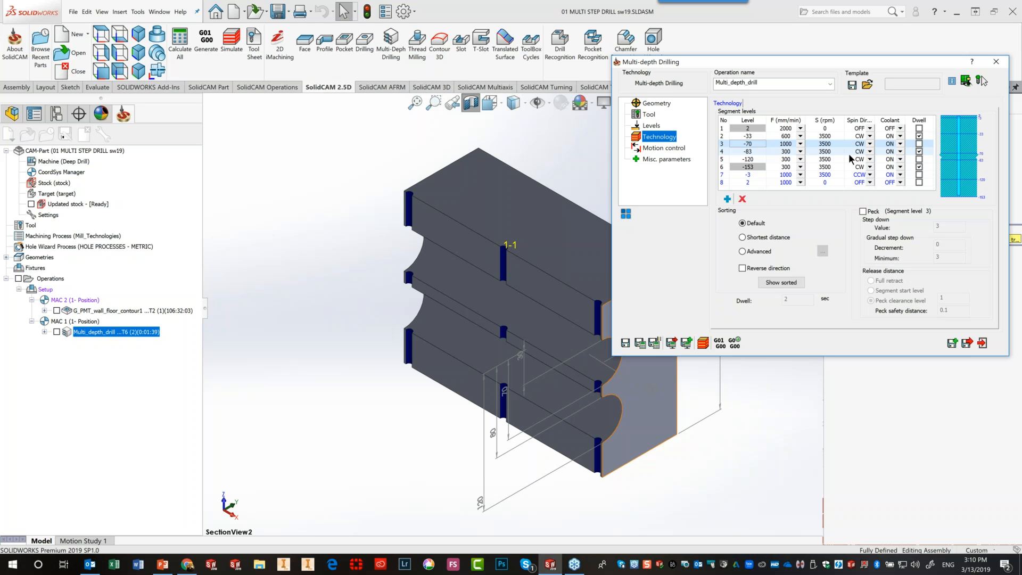
pyautogui.click(742, 169)
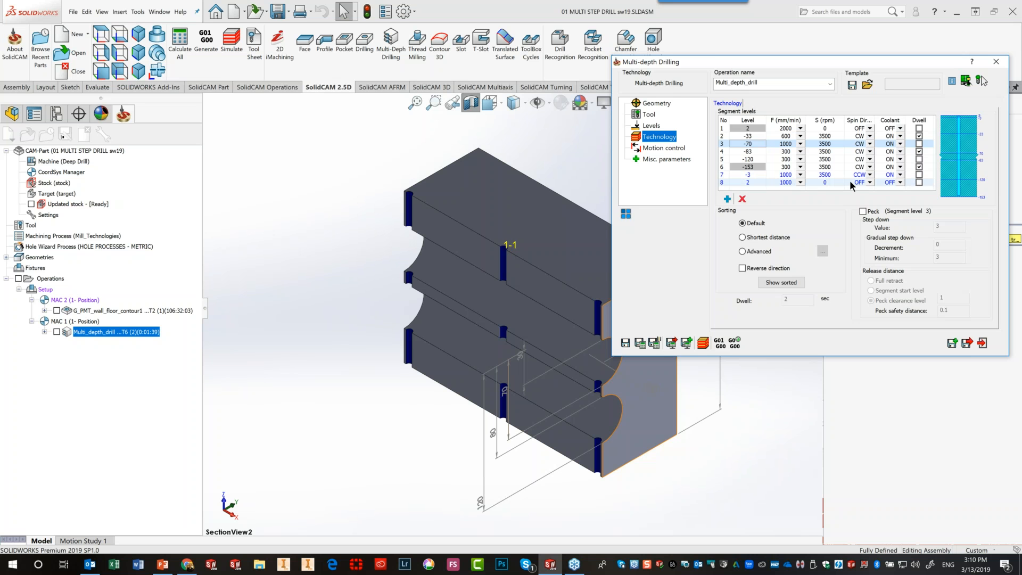
pyautogui.click(702, 343)
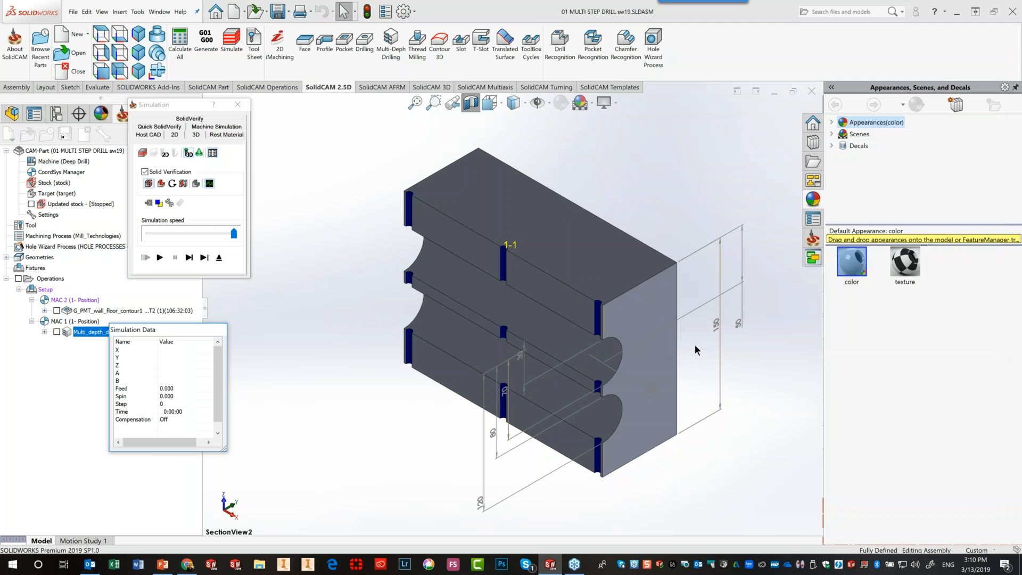
pyautogui.click(189, 257)
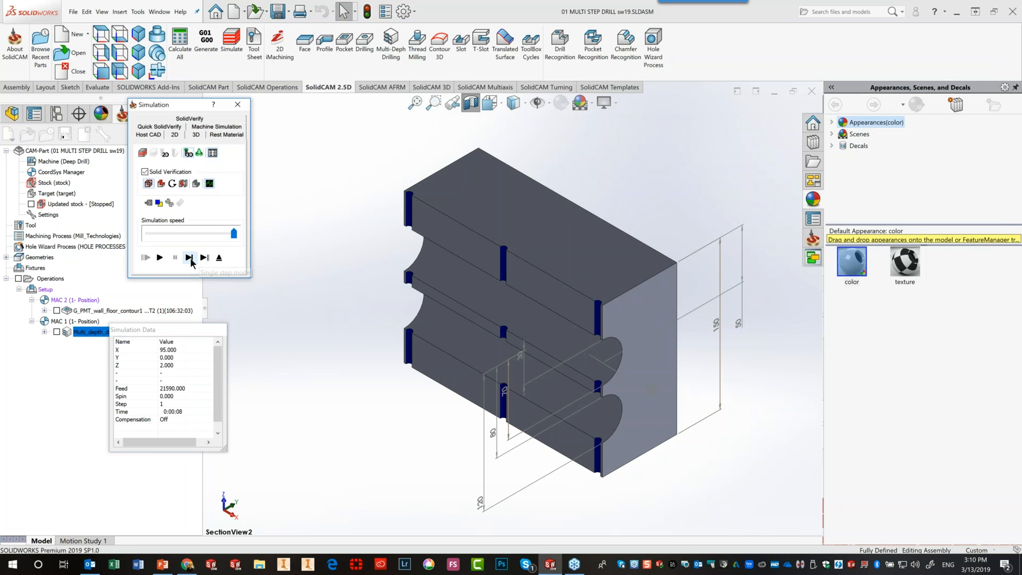
pyautogui.click(190, 258)
pyautogui.click(190, 259)
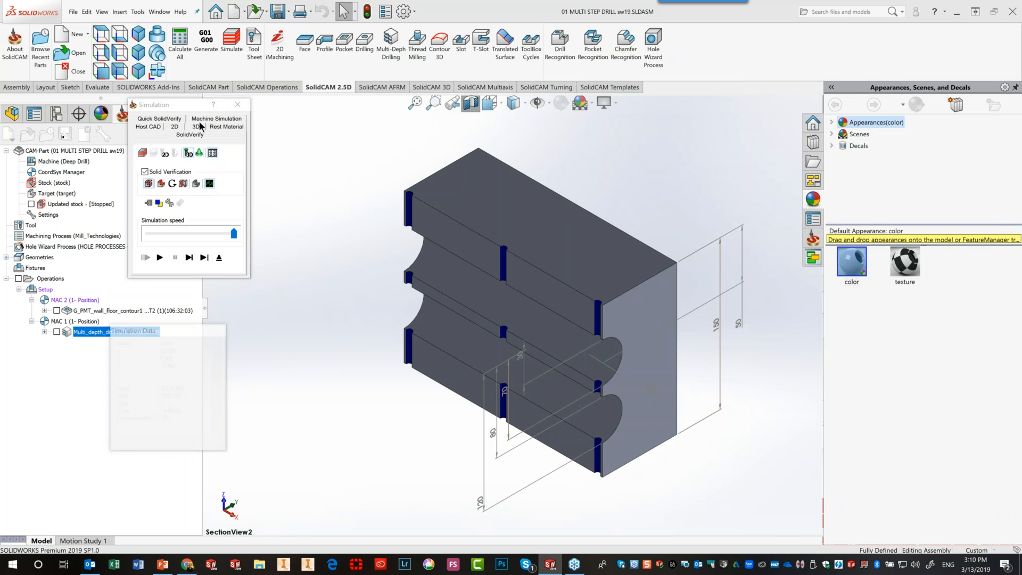
pyautogui.click(199, 121)
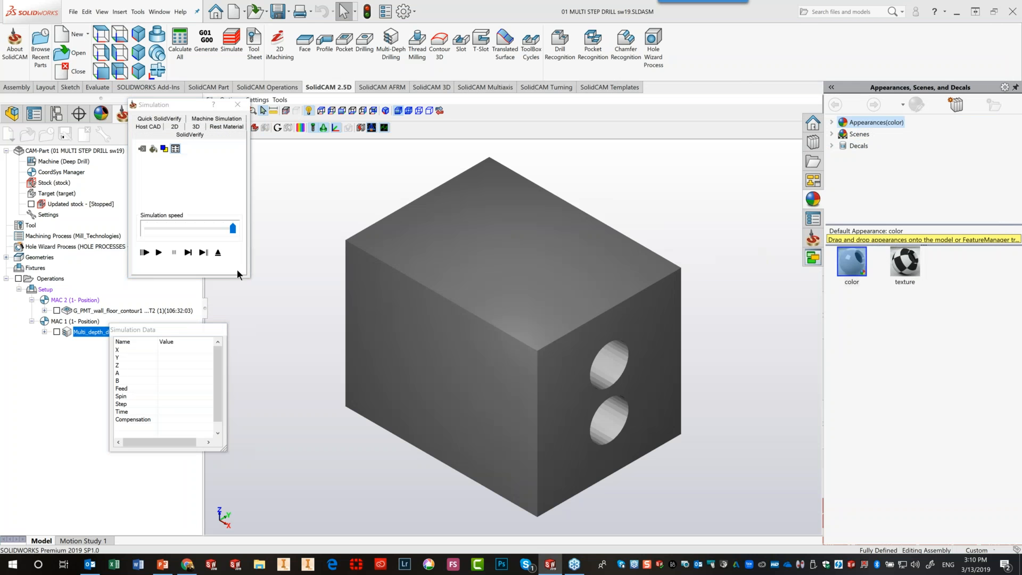
pyautogui.click(186, 253)
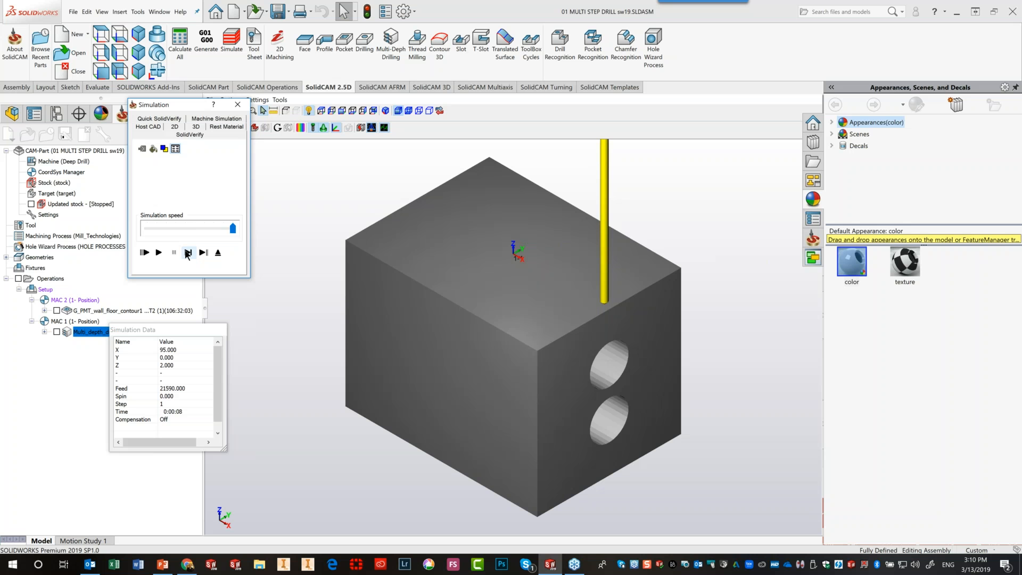
pyautogui.click(186, 255)
pyautogui.click(186, 255)
pyautogui.click(187, 254)
pyautogui.click(187, 254)
pyautogui.click(187, 254)
pyautogui.click(186, 254)
pyautogui.click(187, 253)
pyautogui.click(186, 253)
pyautogui.click(187, 253)
pyautogui.click(408, 110)
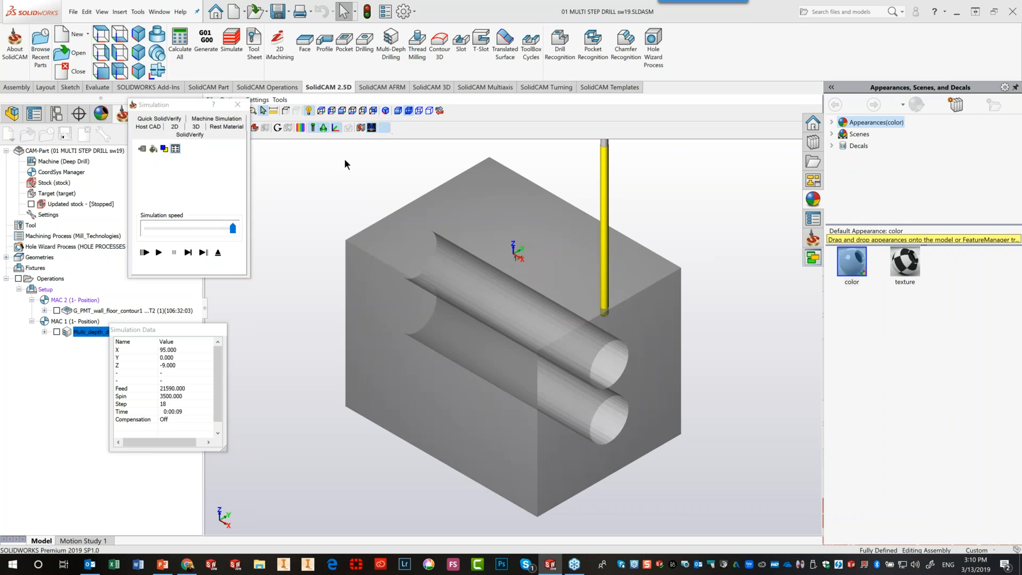
pyautogui.click(188, 253)
pyautogui.click(188, 253)
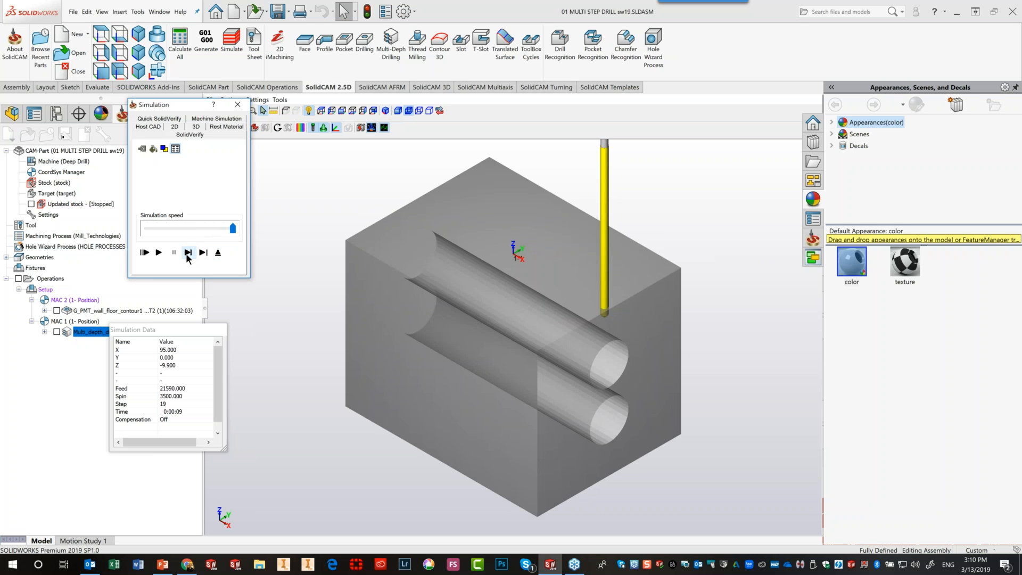
pyautogui.click(187, 253)
pyautogui.click(187, 252)
pyautogui.click(187, 253)
pyautogui.click(188, 253)
pyautogui.click(187, 253)
pyautogui.click(188, 253)
pyautogui.click(187, 252)
pyautogui.click(187, 253)
pyautogui.click(187, 253)
pyautogui.click(188, 253)
pyautogui.click(187, 252)
pyautogui.click(187, 253)
pyautogui.click(187, 253)
pyautogui.click(187, 252)
pyautogui.click(188, 253)
pyautogui.click(187, 253)
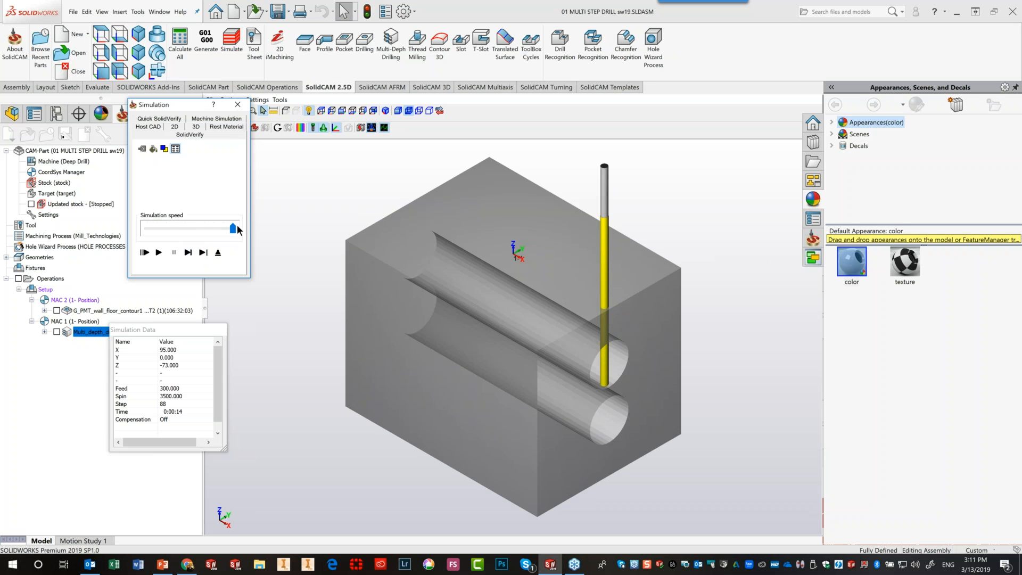
pyautogui.moveTo(233, 228); pyautogui.dragTo(166, 229)
pyautogui.click(160, 252)
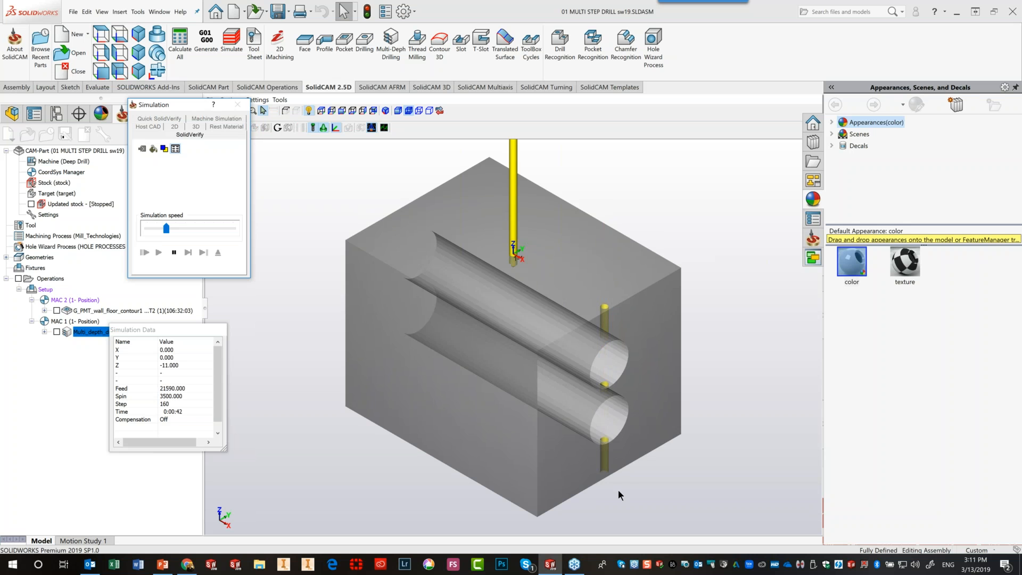
pyautogui.click(174, 253)
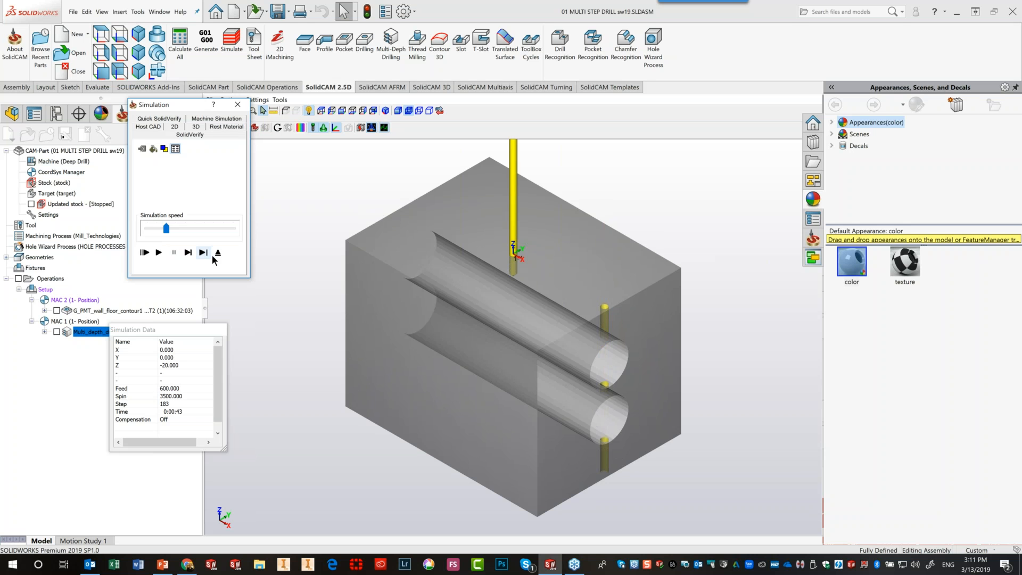
pyautogui.click(218, 254)
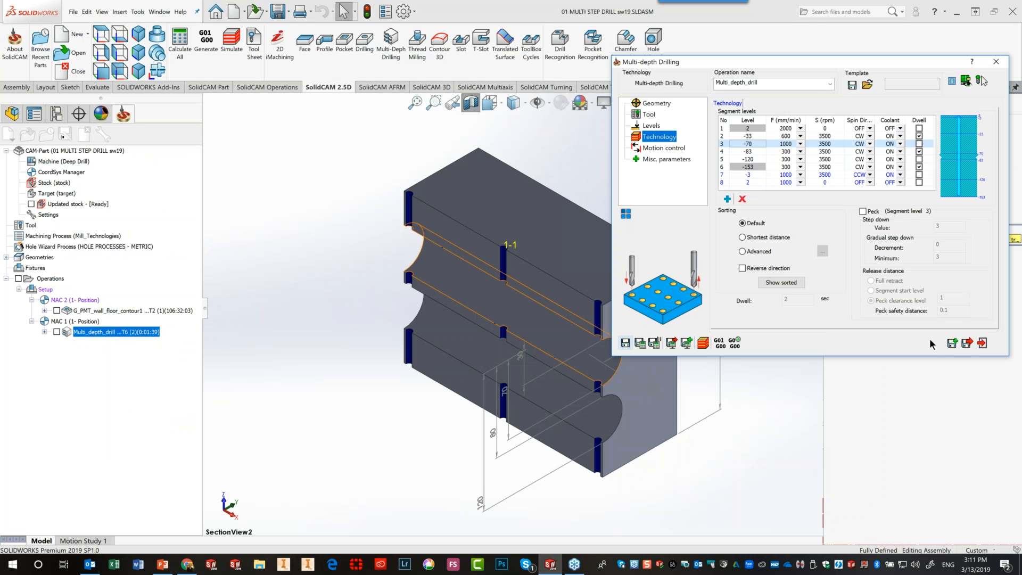
# Save and exit the operation, then open the 02 DISPENCER WITH DEEP DRILL-2.prz CAM part
pyautogui.click(969, 343)
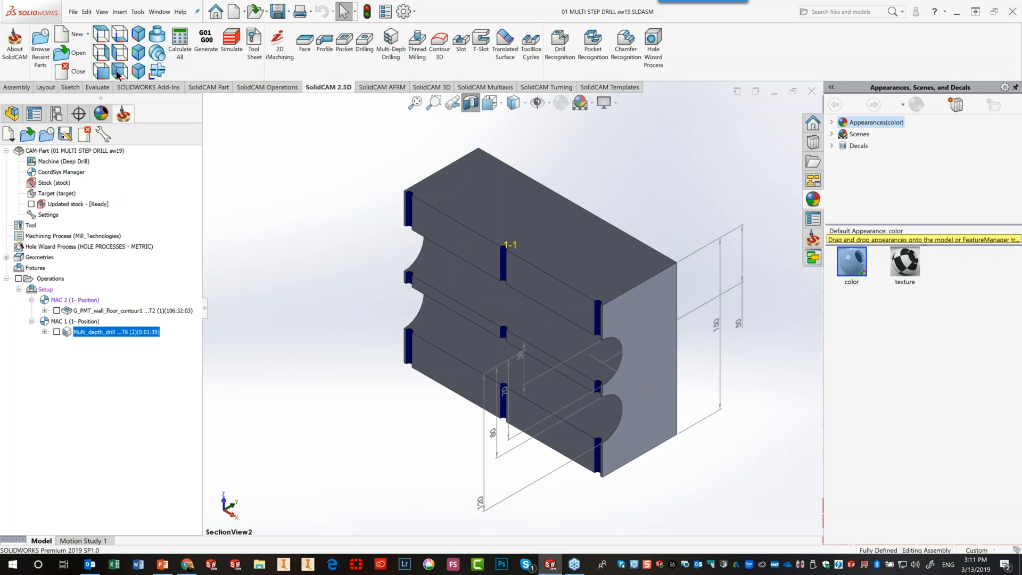
pyautogui.click(75, 53)
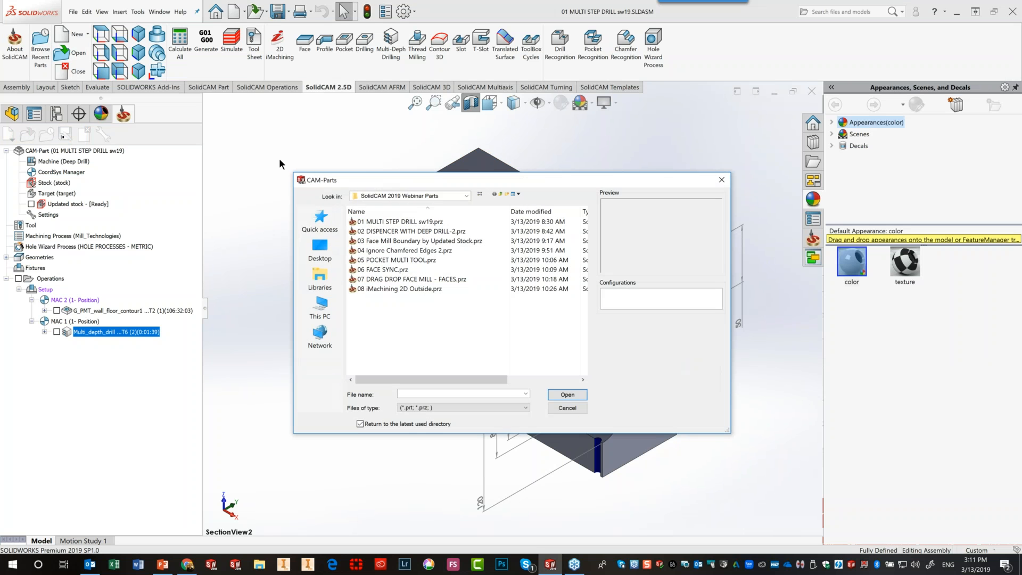
pyautogui.click(369, 231)
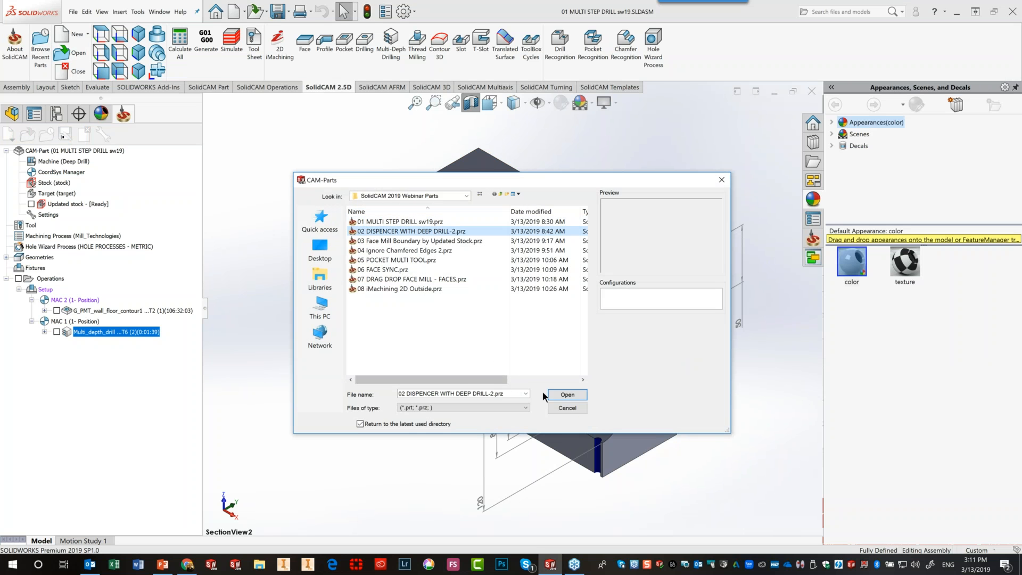
pyautogui.click(568, 395)
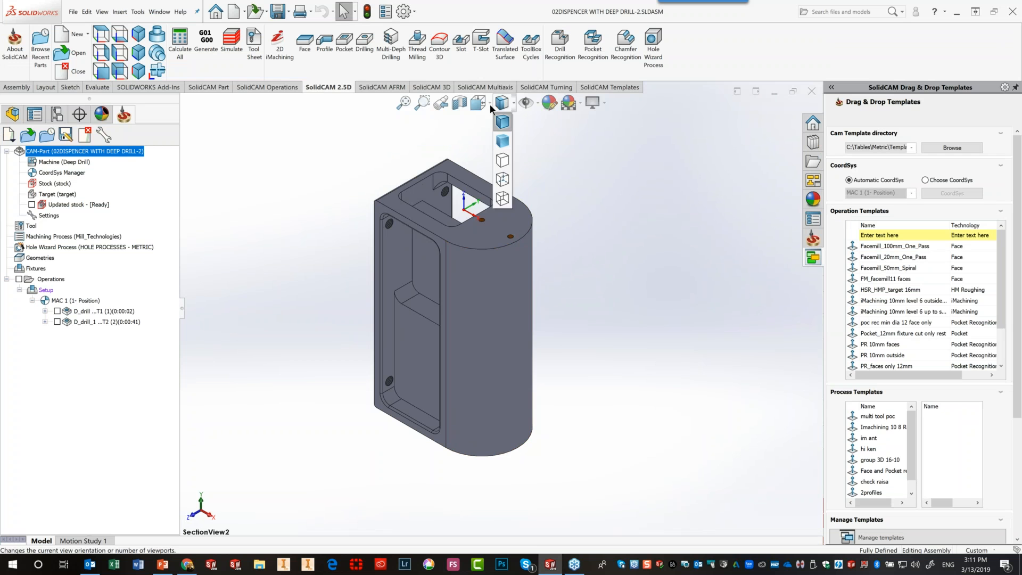
# Section the dispenser with SectionView2, preview the D_drill toolpath, and open D_drill_1 for editing
pyautogui.click(479, 103)
pyautogui.click(485, 202)
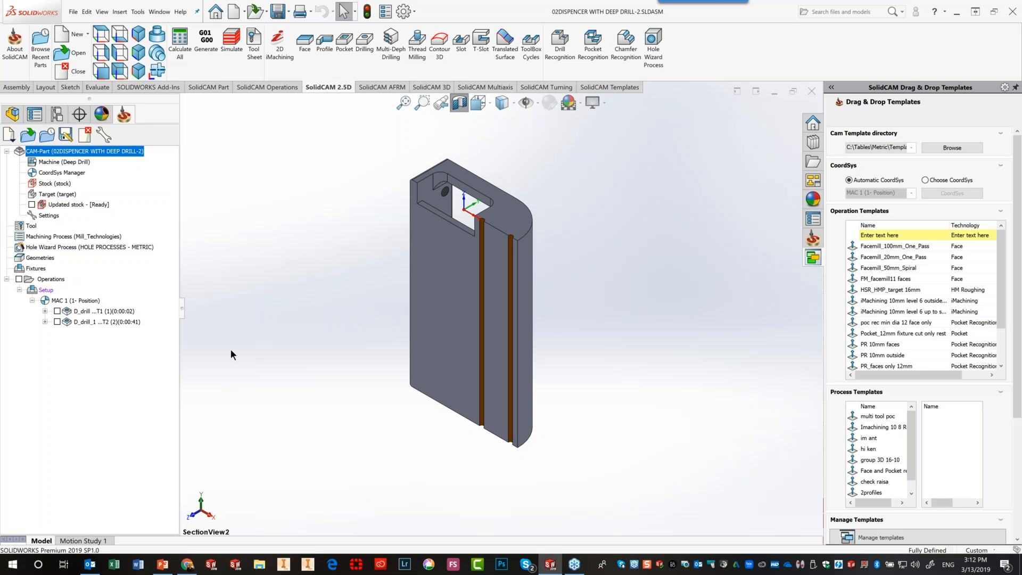
pyautogui.click(87, 309)
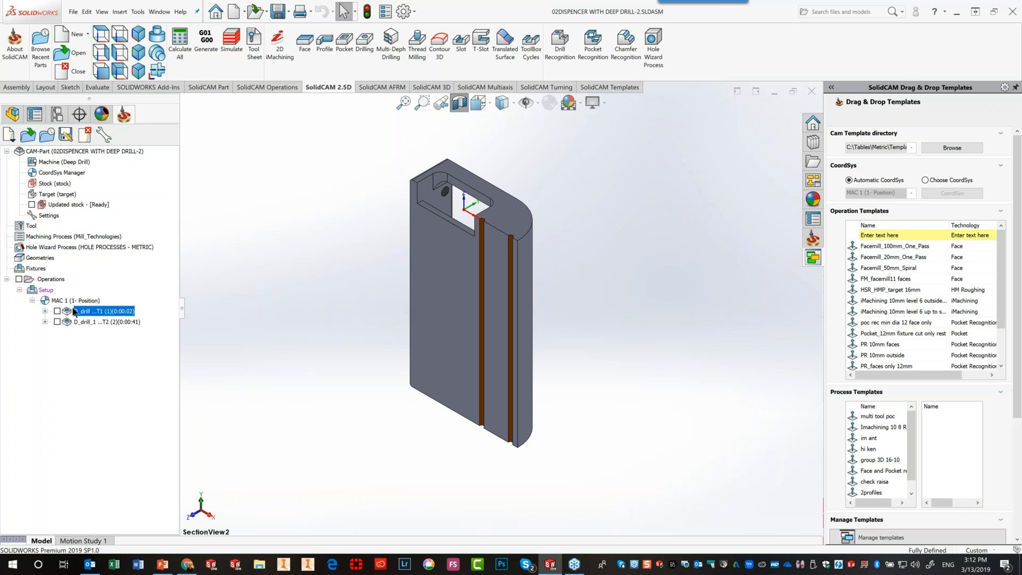
pyautogui.click(57, 311)
pyautogui.click(57, 311)
pyautogui.click(102, 322)
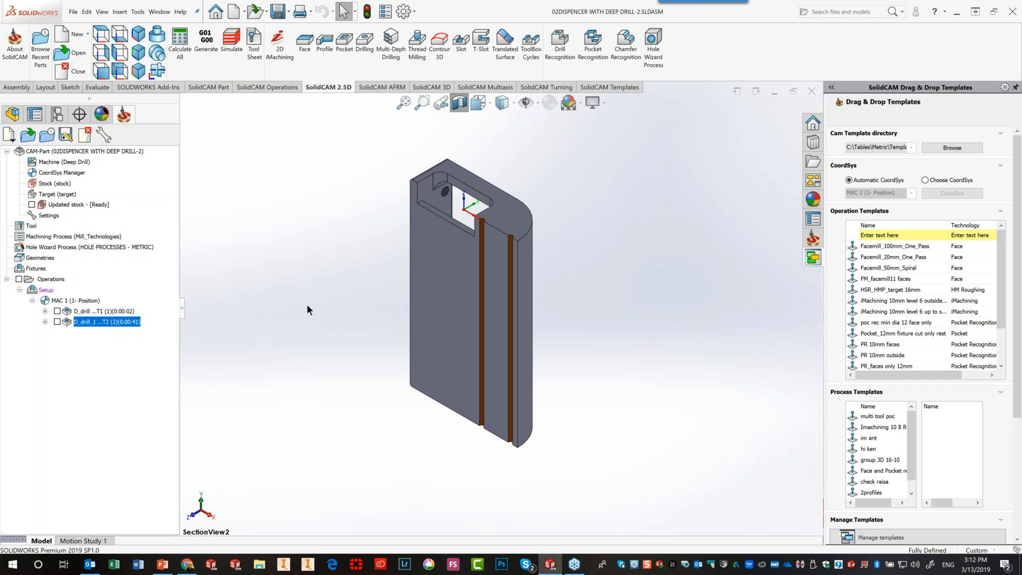
pyautogui.doubleClick(122, 322)
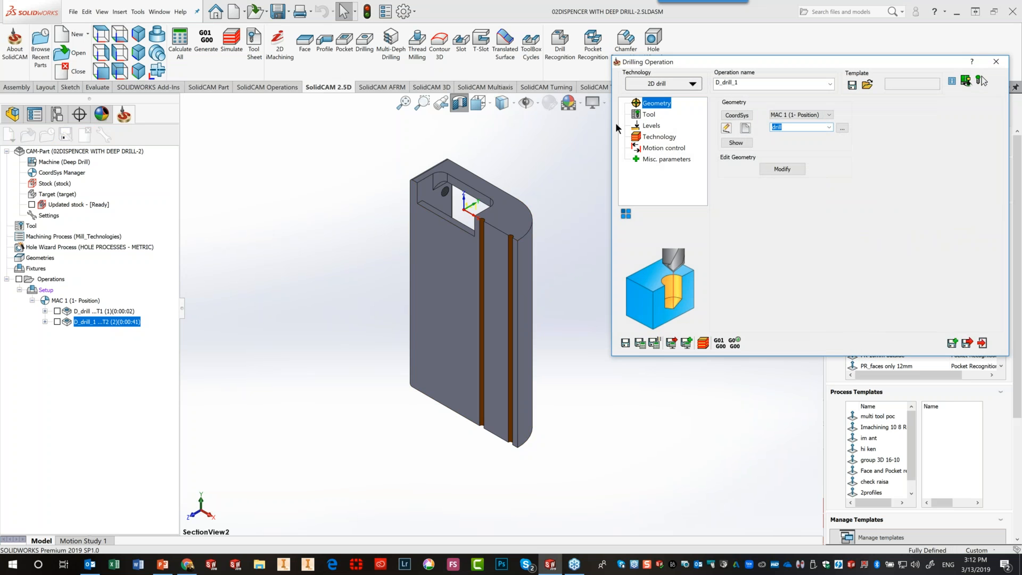
# Check D_drill_1's 100 drill depth on the Levels page, then close its dialog
pyautogui.click(650, 127)
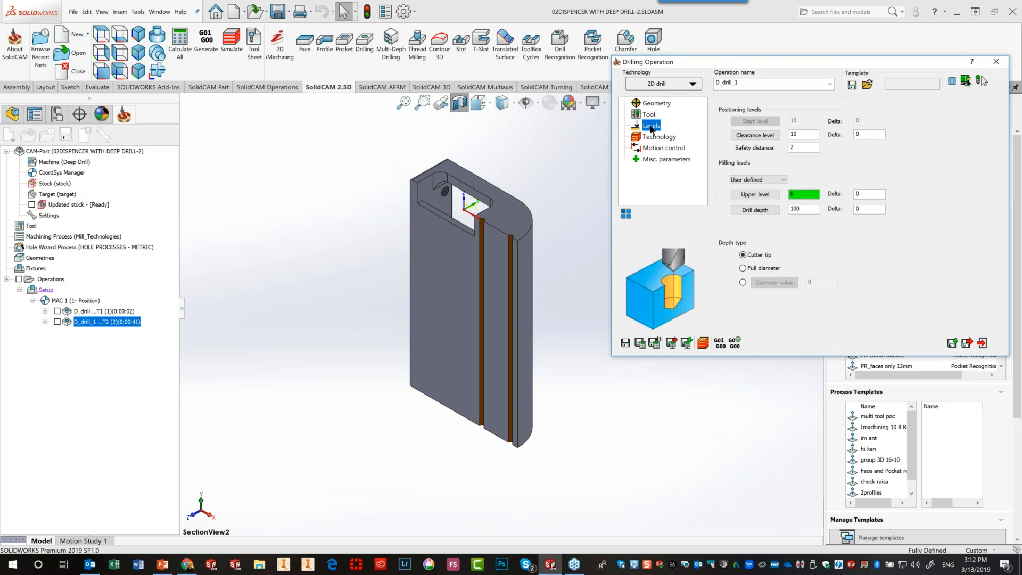
pyautogui.click(981, 342)
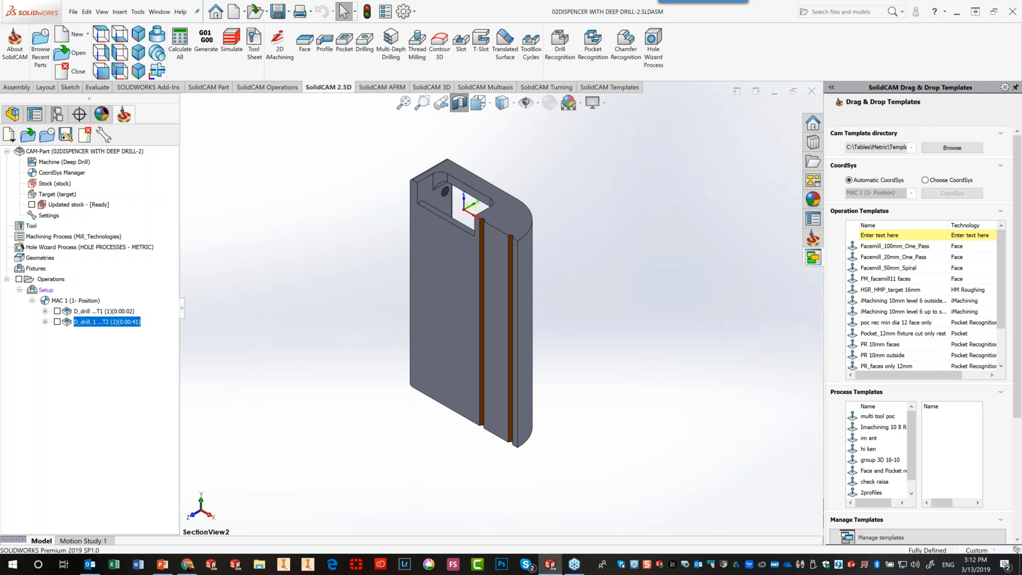
# Start a Multi-Depth Drilling operation on the 'drill' geometry and preview it on the model
pyautogui.click(393, 42)
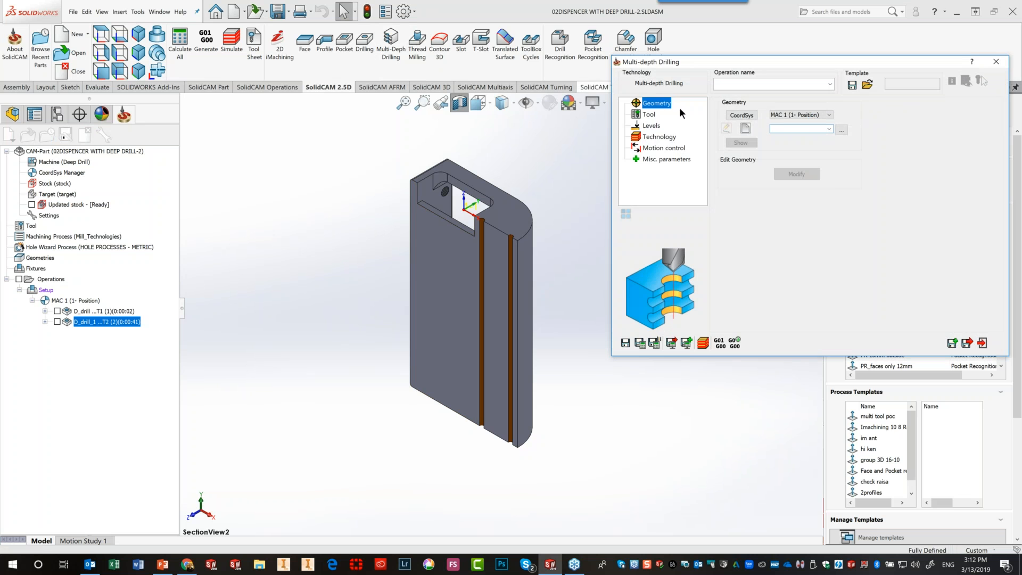
pyautogui.click(828, 129)
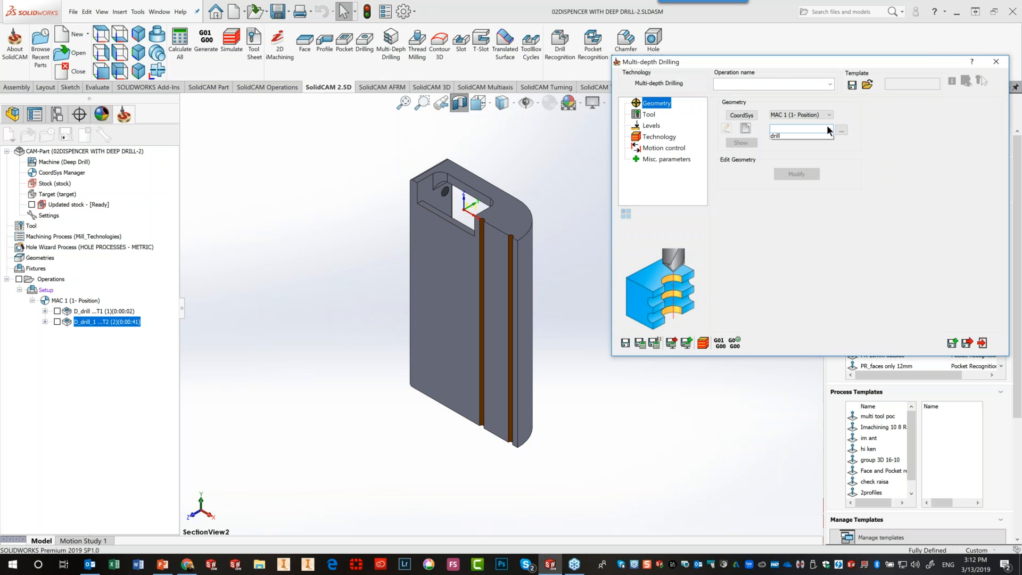
pyautogui.click(777, 136)
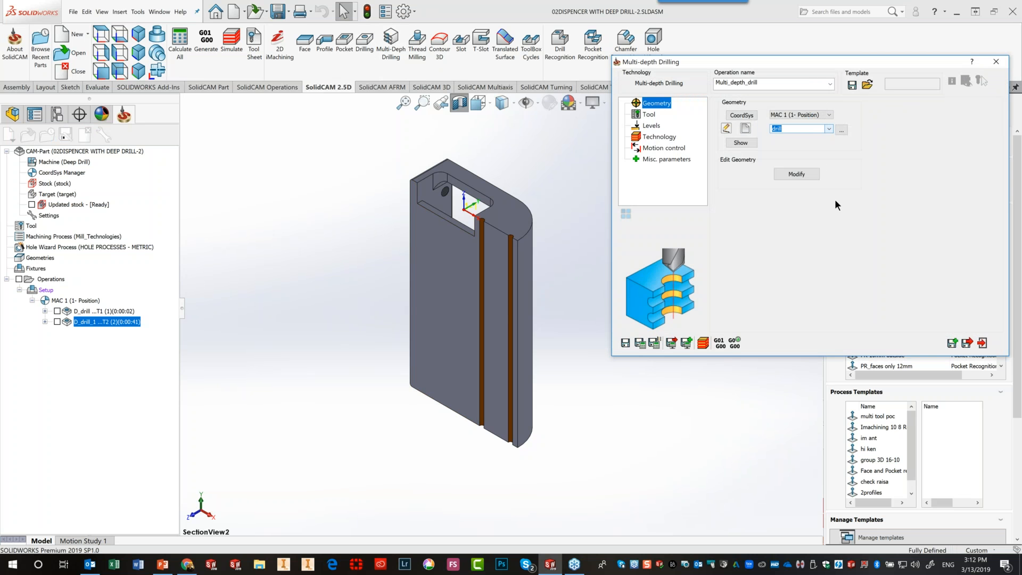
pyautogui.click(740, 143)
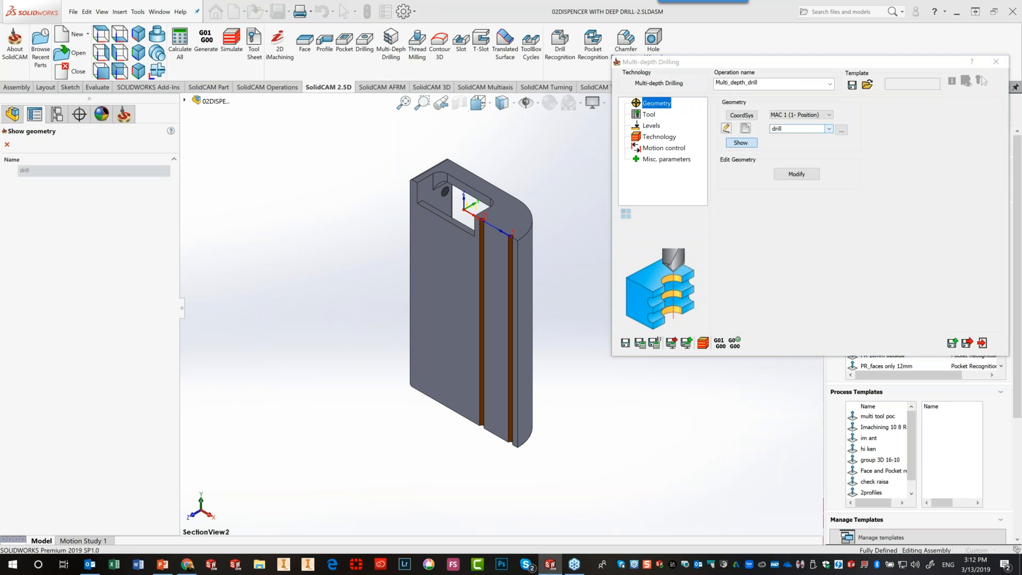
pyautogui.click(8, 145)
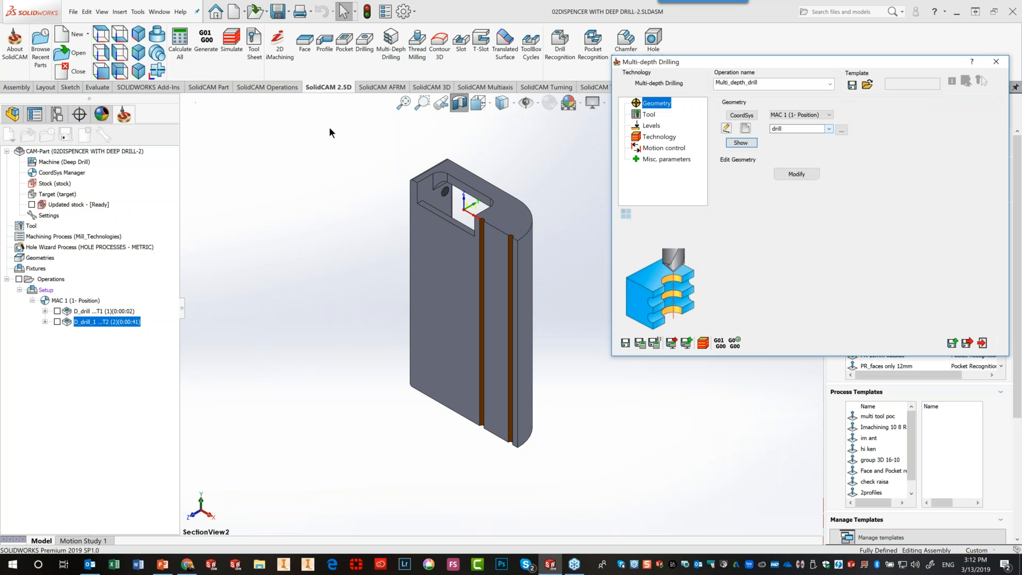
# Pick tool 3, the 6 mm DRILL, from the tool library
pyautogui.click(655, 114)
pyautogui.click(773, 270)
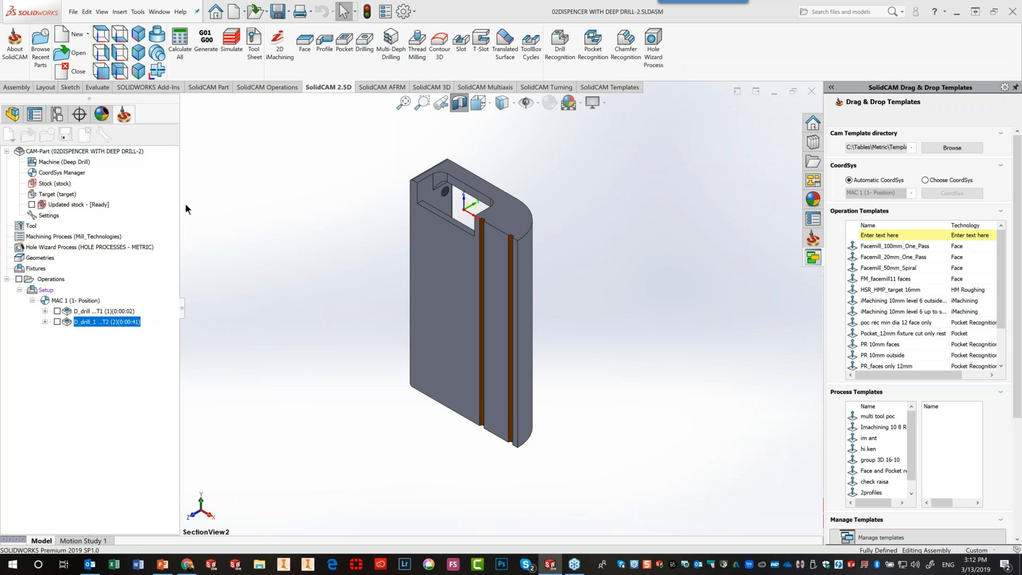
pyautogui.click(136, 183)
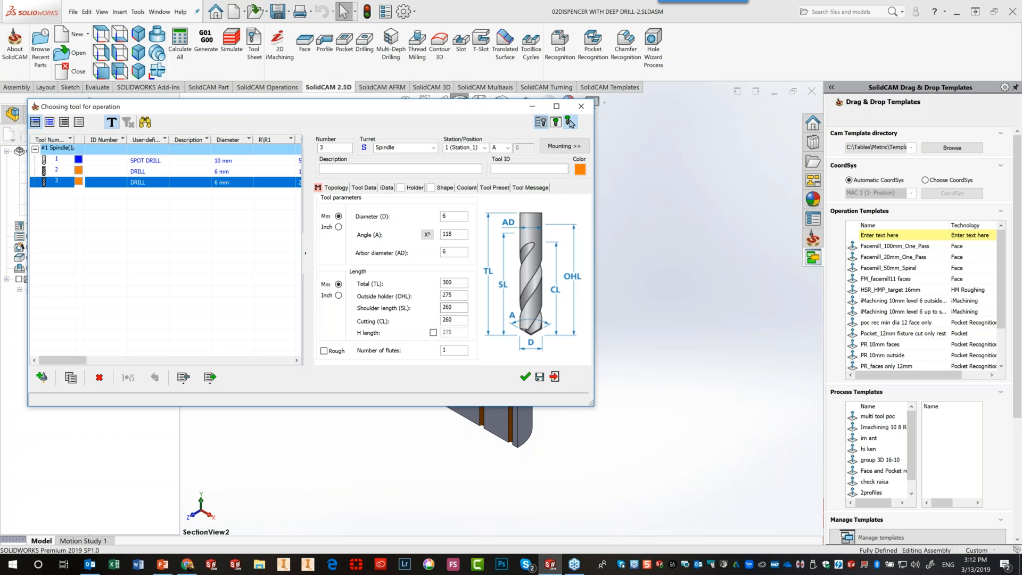
# Assign tool 3 and set a 250 drill depth measured at full diameter
pyautogui.click(522, 372)
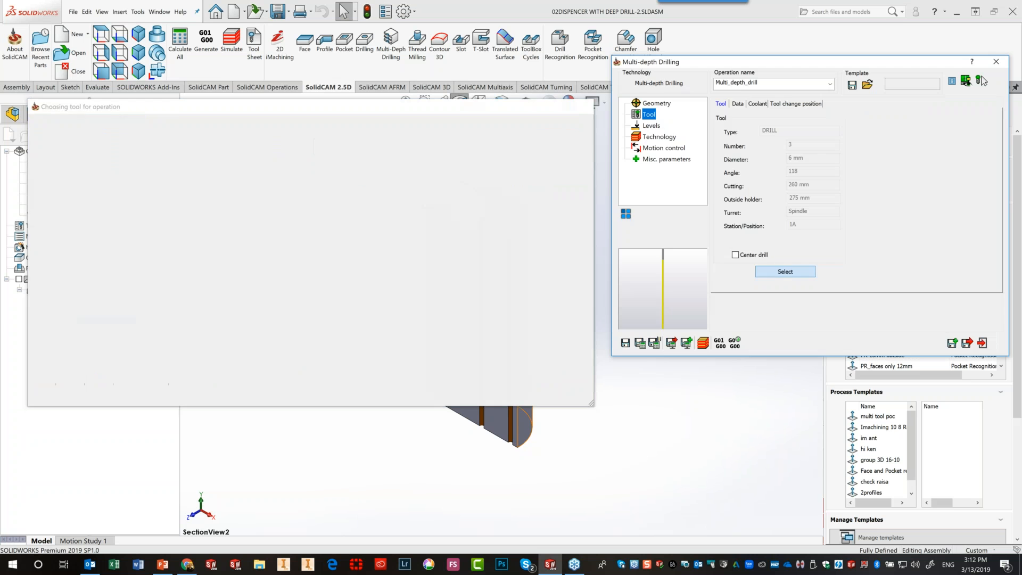
pyautogui.click(651, 126)
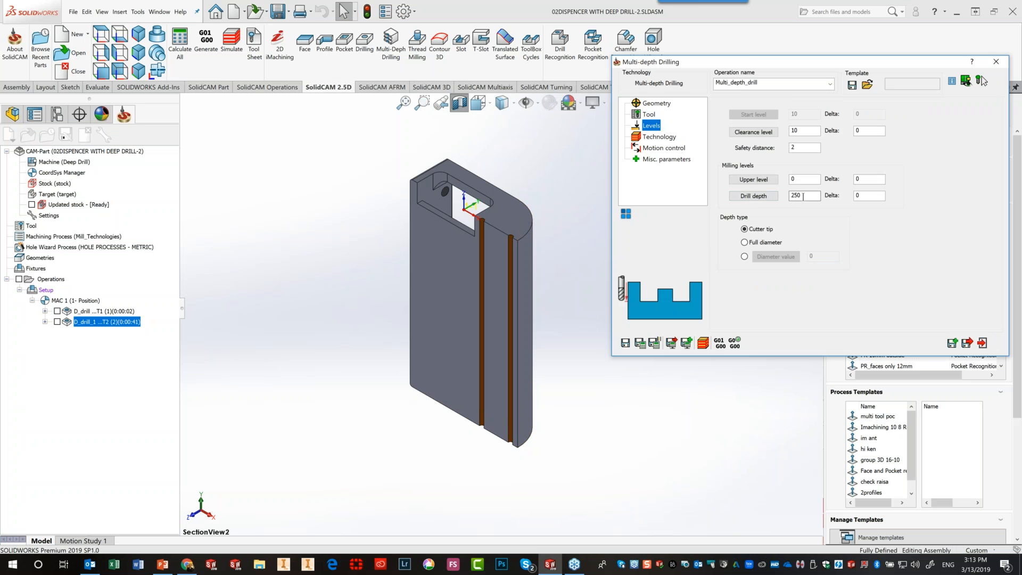
pyautogui.click(744, 243)
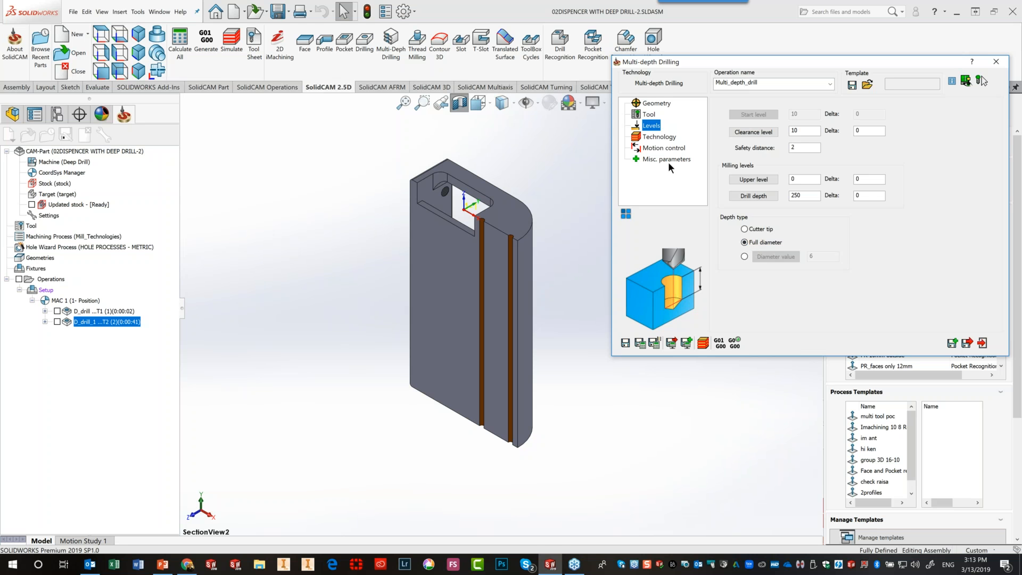
pyautogui.click(659, 137)
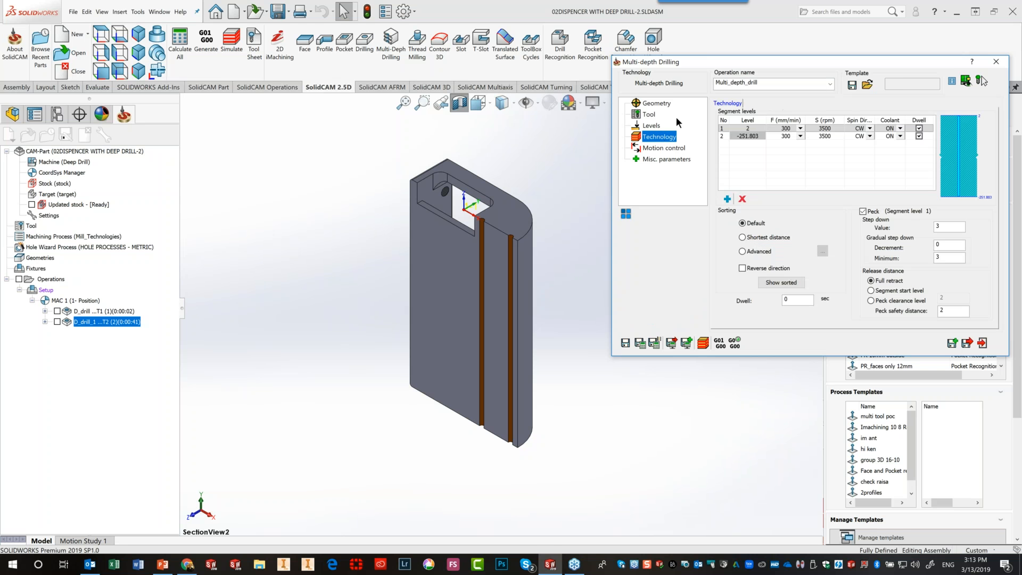
# Move the dialog left and inspect segment levels 2 and -251.803
pyautogui.moveTo(747, 53); pyautogui.dragTo(676, 56)
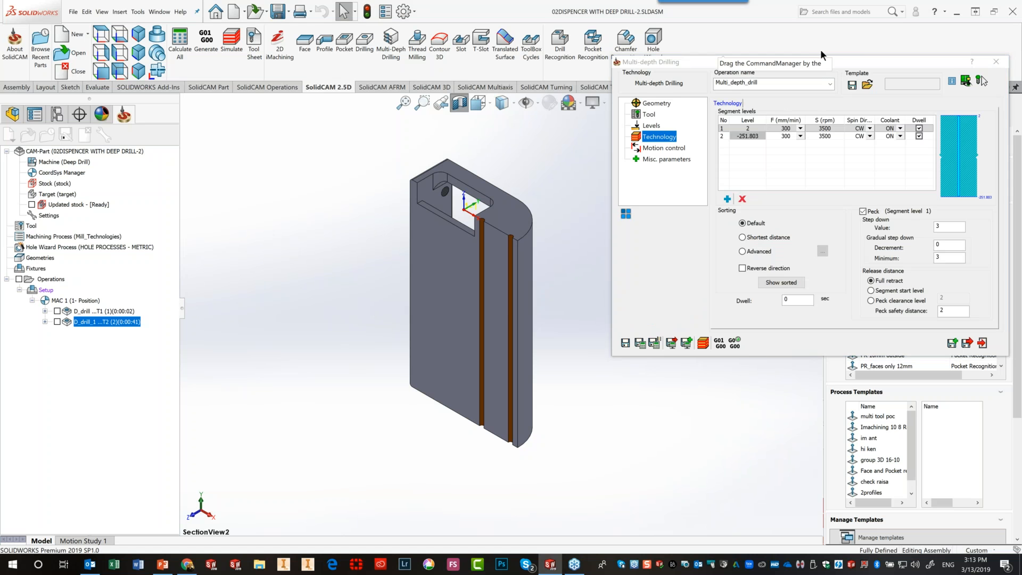
pyautogui.moveTo(845, 60); pyautogui.dragTo(489, 72)
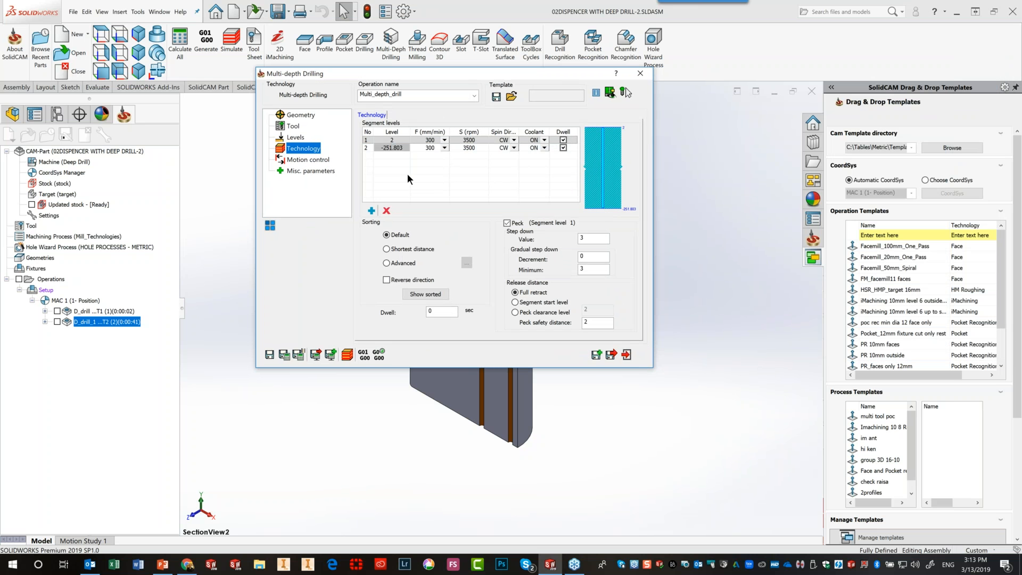
pyautogui.click(395, 140)
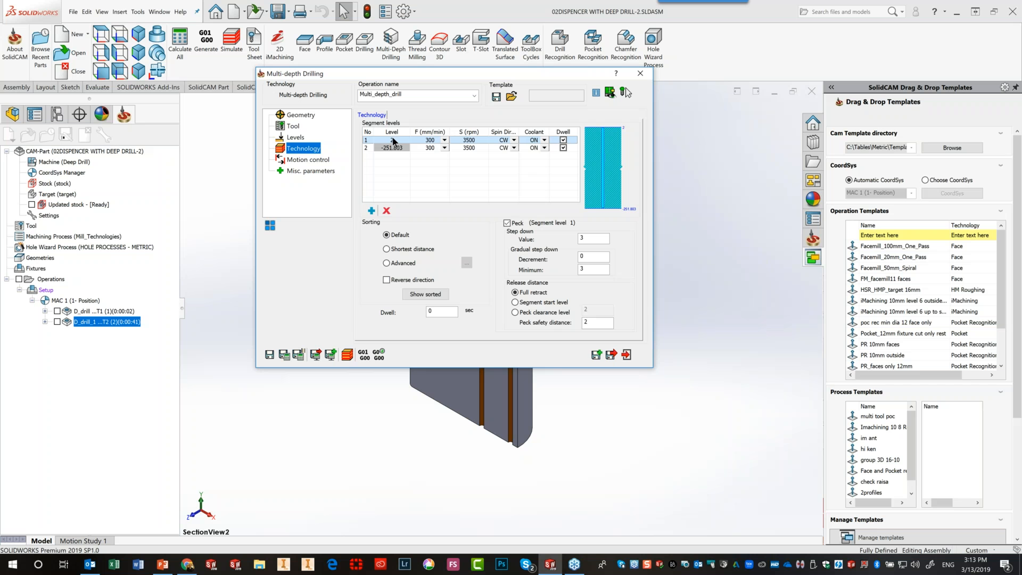
pyautogui.click(379, 148)
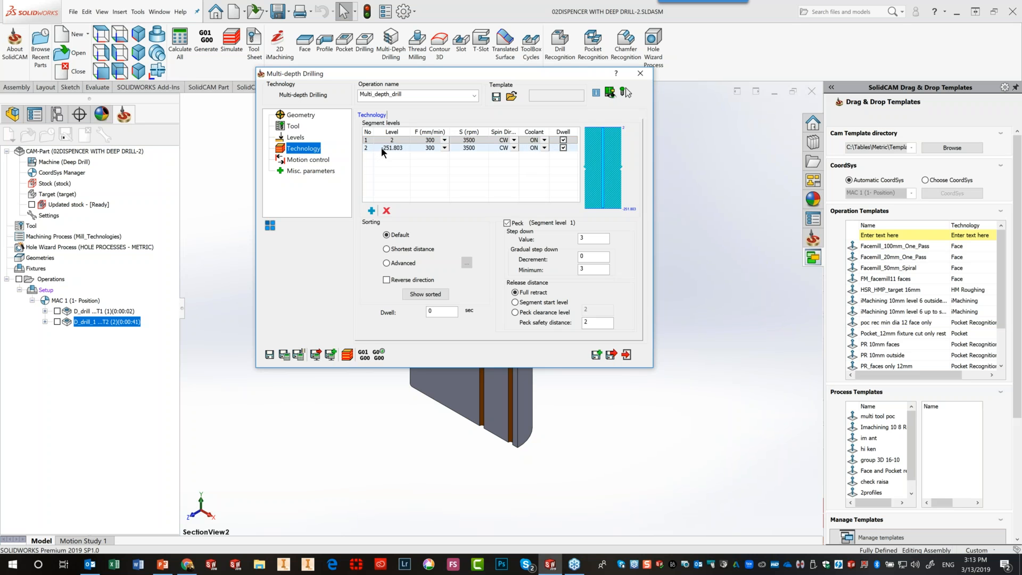
pyautogui.click(562, 140)
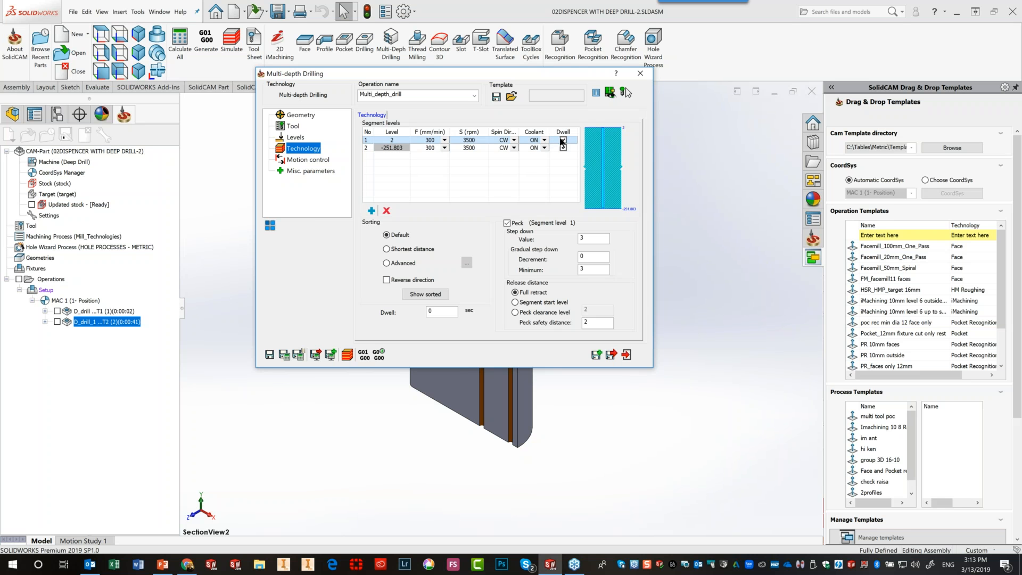
pyautogui.click(563, 148)
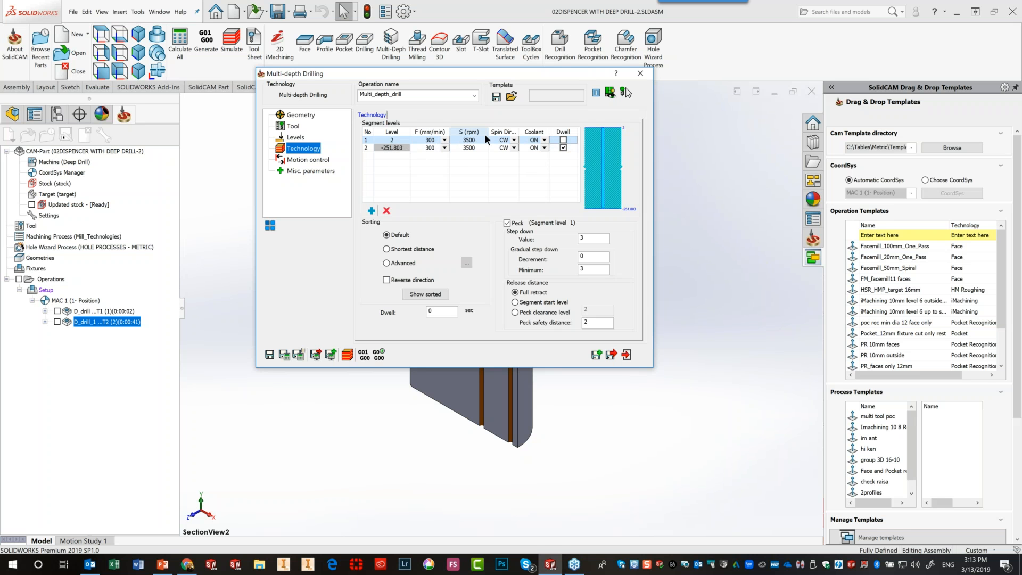
# Set the first segment level's spin direction to OFF and its feed to Rapid
pyautogui.click(508, 140)
pyautogui.click(515, 140)
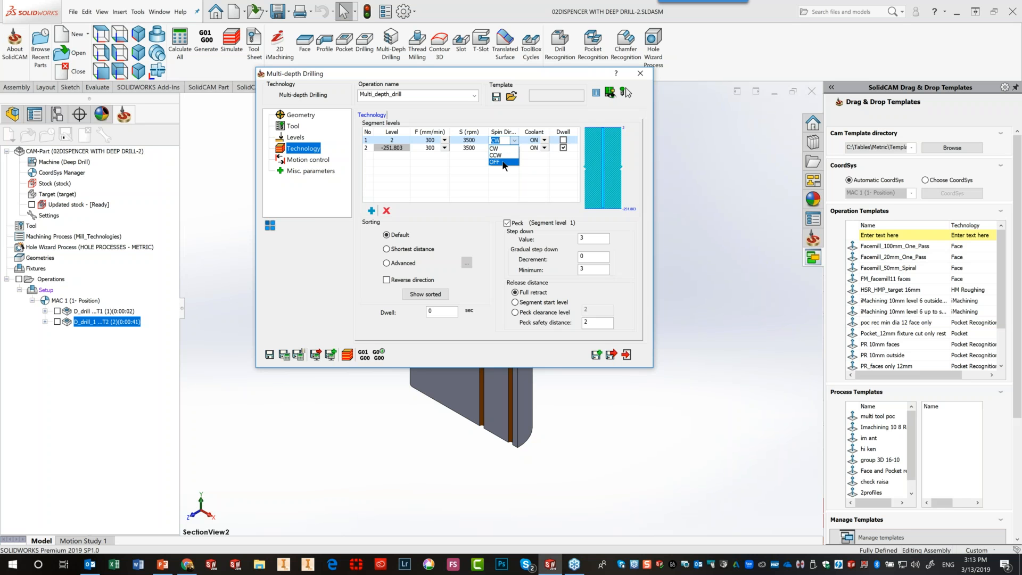
pyautogui.click(503, 162)
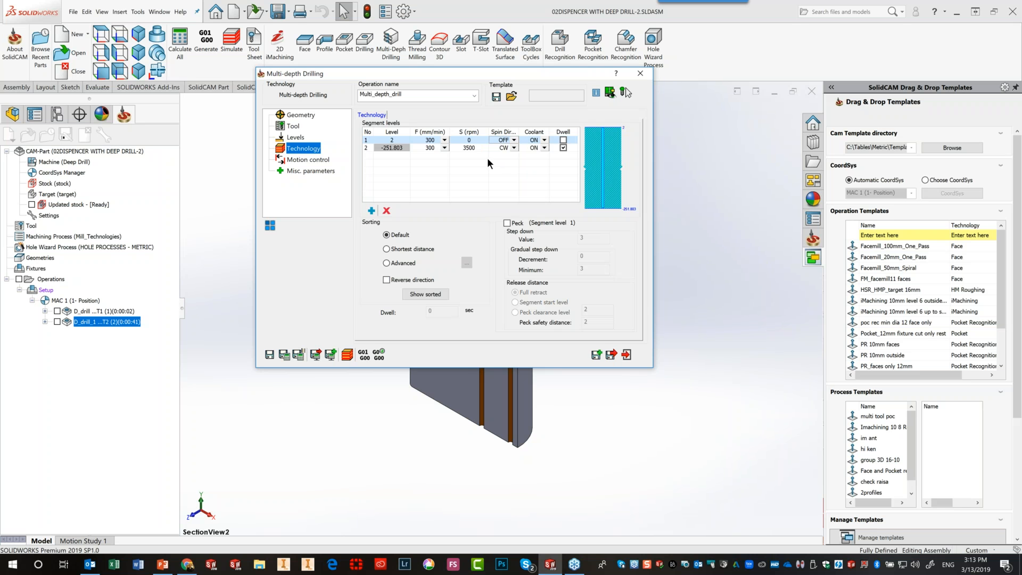
pyautogui.click(446, 140)
pyautogui.click(445, 139)
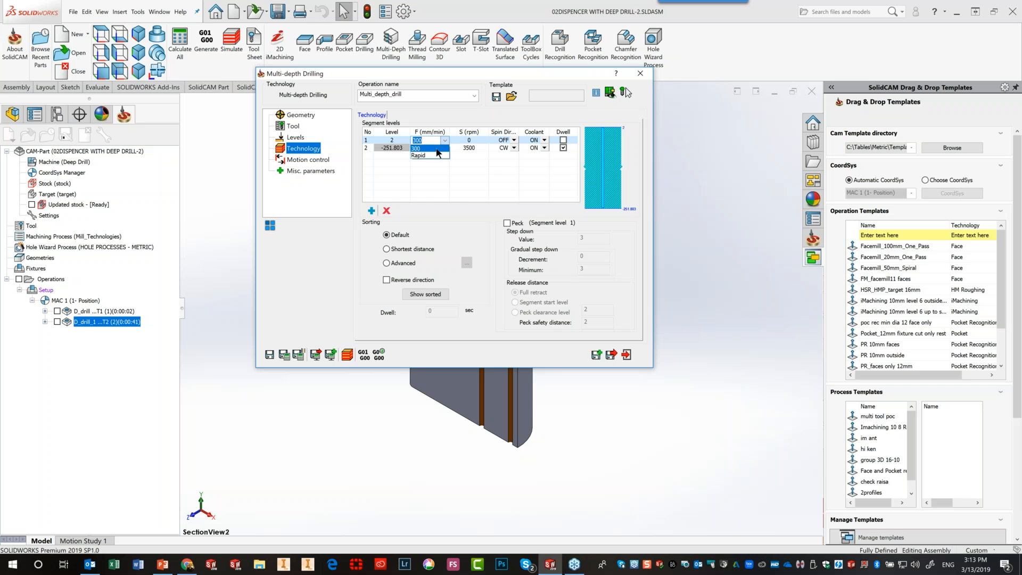
pyautogui.click(435, 156)
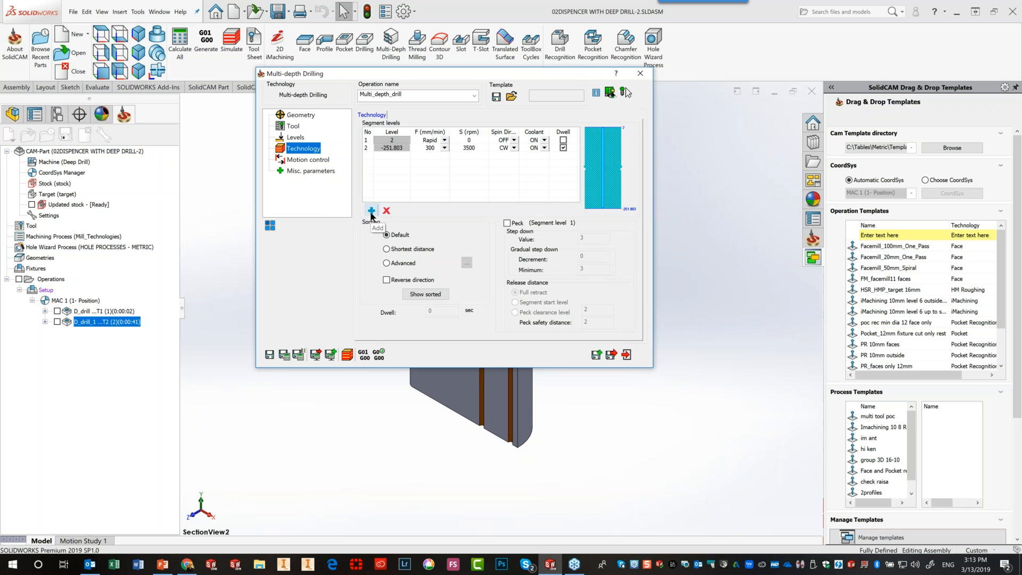
# Add segment level 2 at depth -5 with spindle and coolant off, and turn coolant off for level 1
pyautogui.click(383, 140)
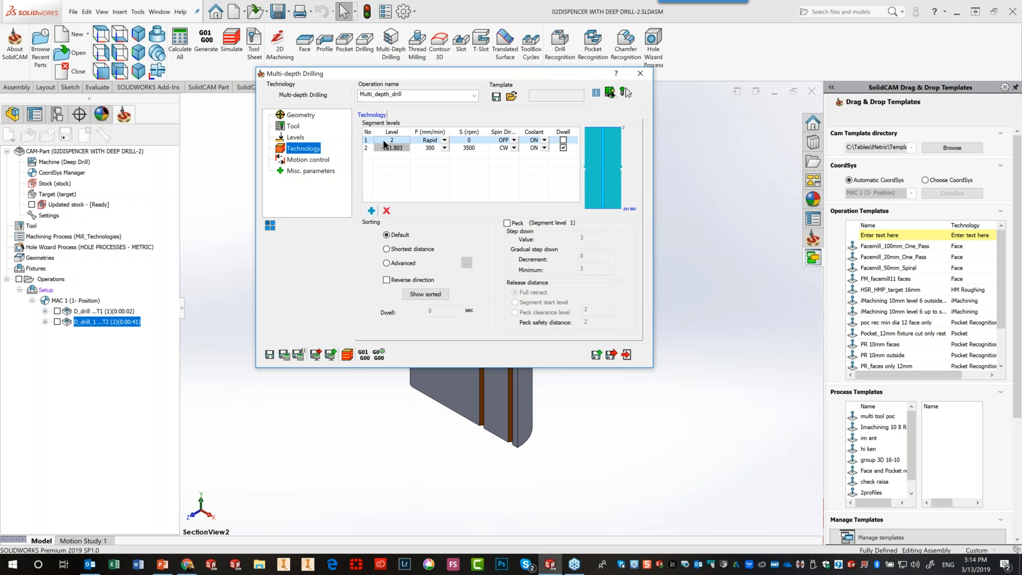
pyautogui.click(372, 212)
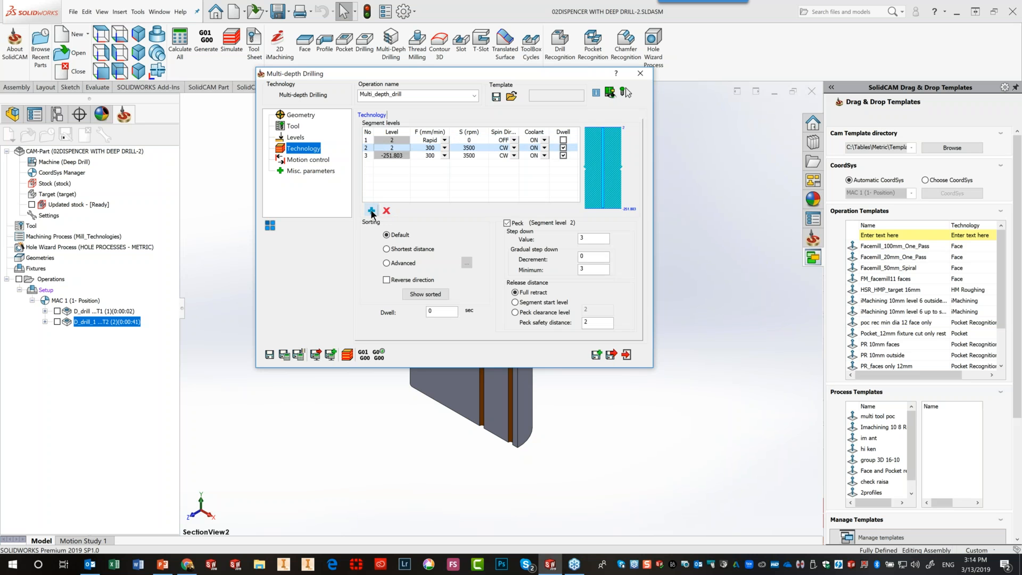
pyautogui.click(393, 148)
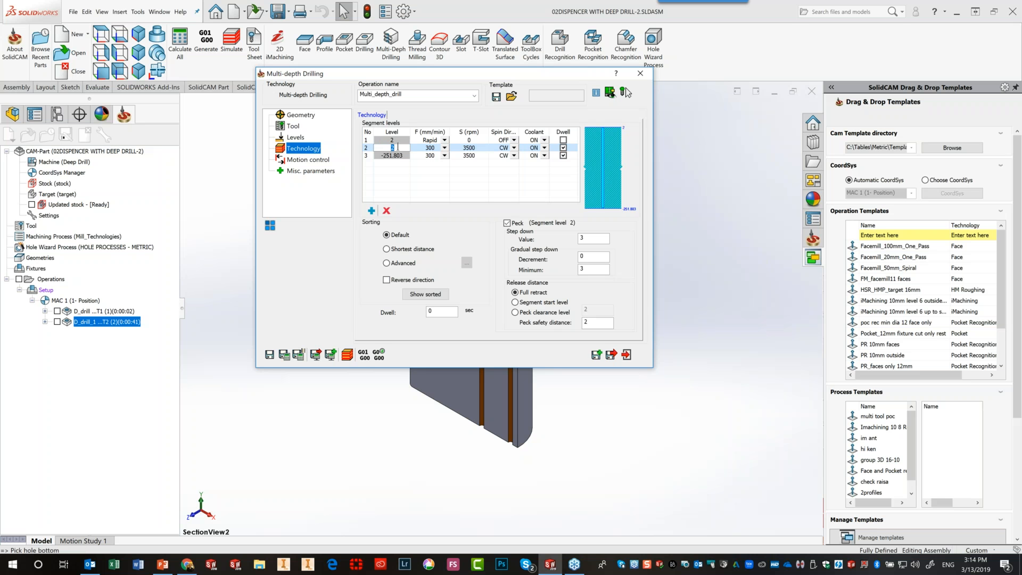
pyautogui.write('-5')
pyautogui.click(512, 146)
pyautogui.click(514, 148)
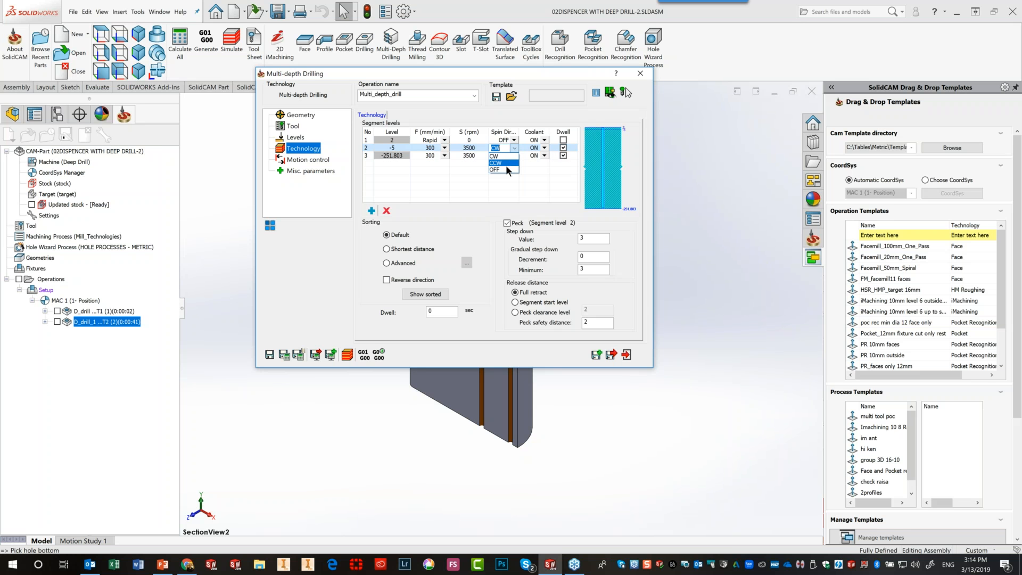
pyautogui.click(505, 169)
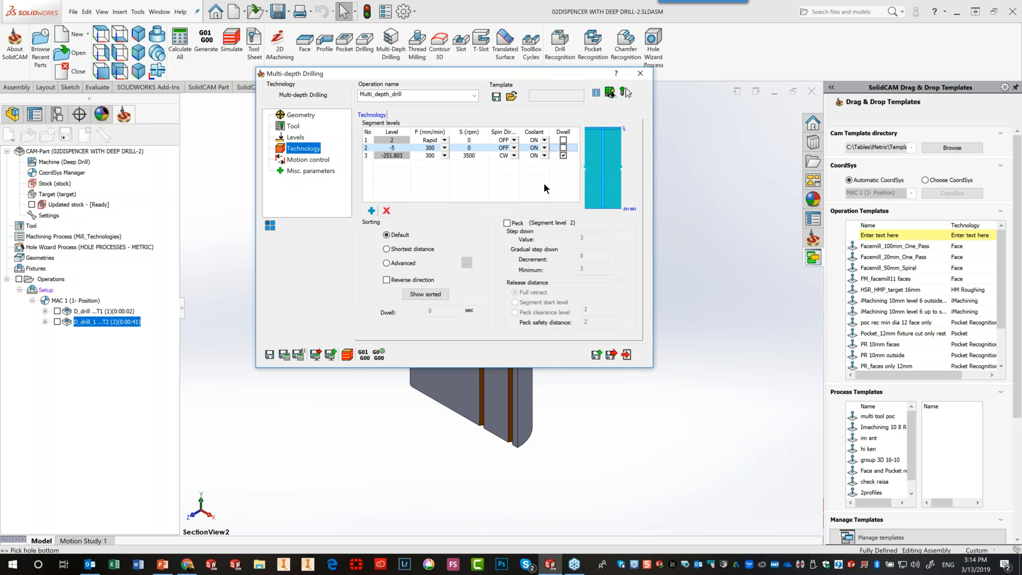
pyautogui.click(544, 148)
pyautogui.click(531, 156)
pyautogui.click(545, 140)
pyautogui.click(545, 140)
pyautogui.click(537, 149)
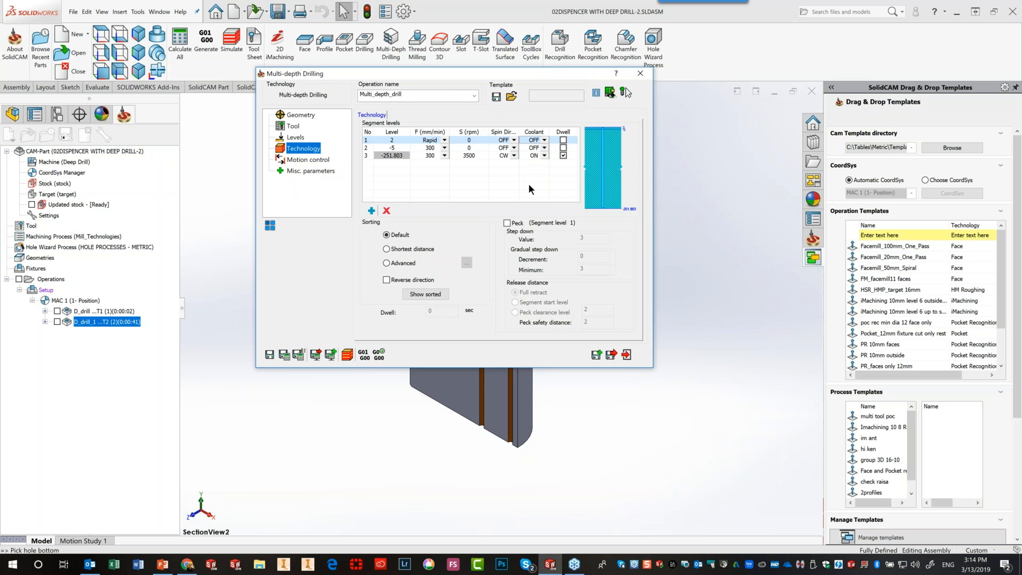
# Add segment level 3 at depth -99 with 1000 mm/min feed and counter-clockwise spin
pyautogui.click(378, 146)
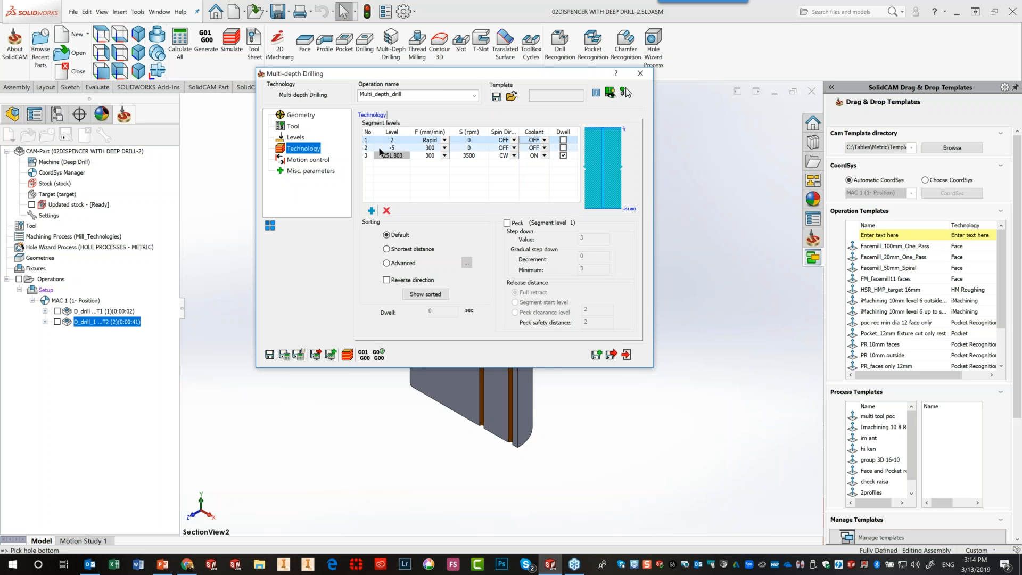
pyautogui.click(371, 210)
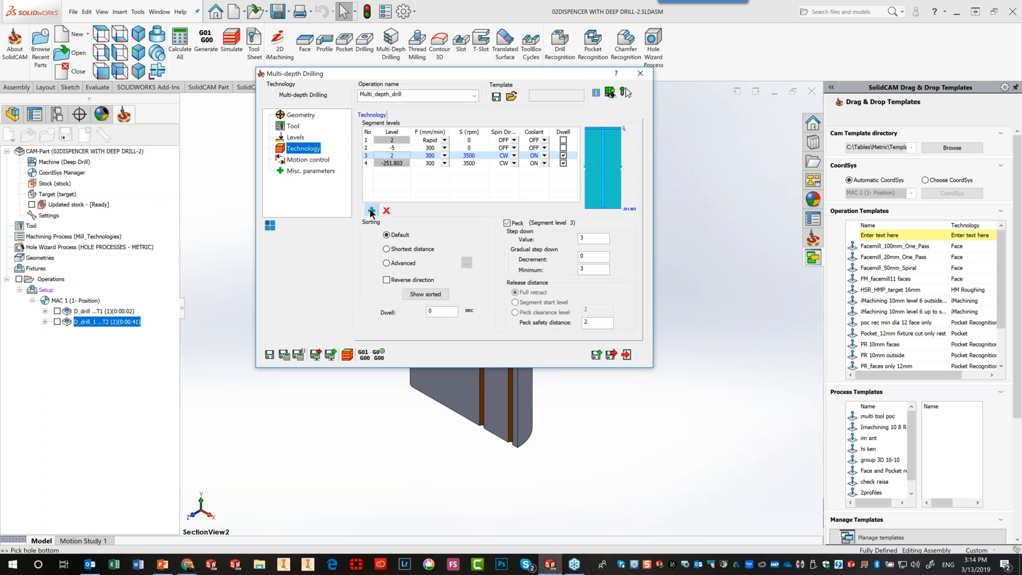
pyautogui.click(397, 154)
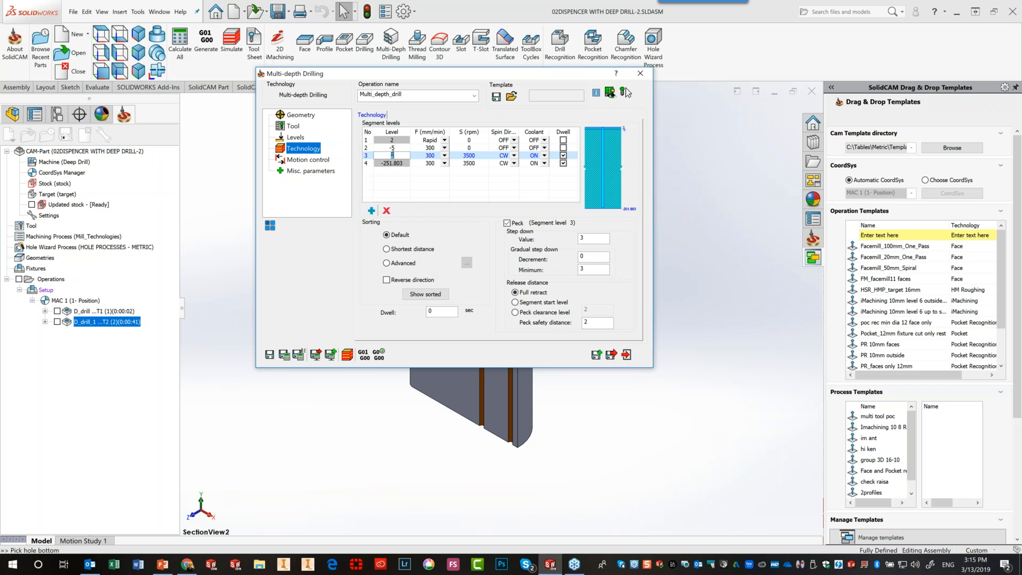
pyautogui.write('-99')
pyautogui.click(438, 158)
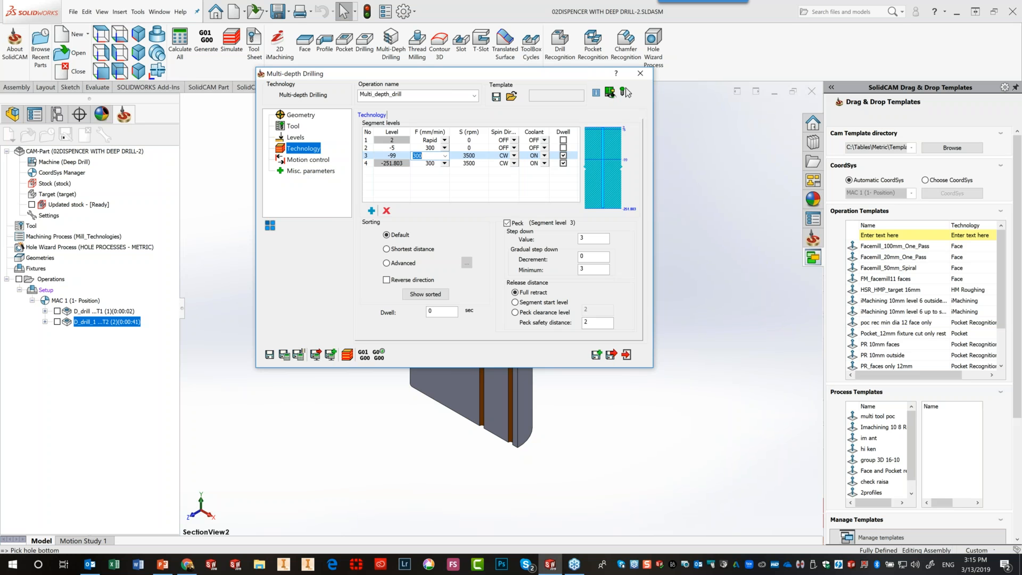
pyautogui.write('1000')
pyautogui.click(514, 156)
pyautogui.click(514, 156)
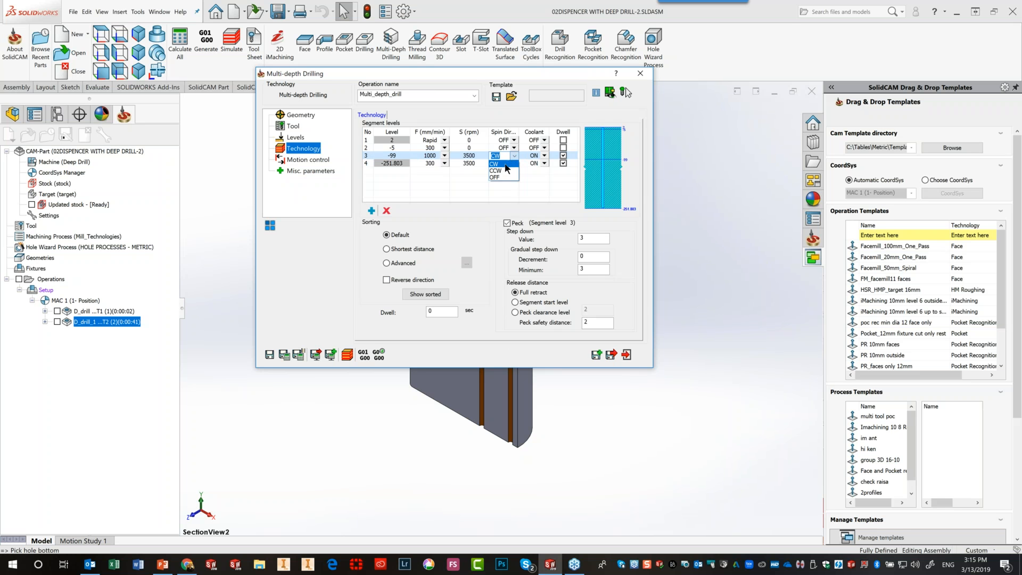
pyautogui.click(496, 170)
pyautogui.press('Tab')
# Give level 3's peck a 0.5 decrement to minimum 1, releasing to clearance level 1 with 0.1 safety distance
pyautogui.write('.5')
pyautogui.press('Tab')
pyautogui.moveTo(593, 268); pyautogui.dragTo(549, 273)
pyautogui.write('1')
pyautogui.click(515, 312)
pyautogui.doubleClick(590, 310)
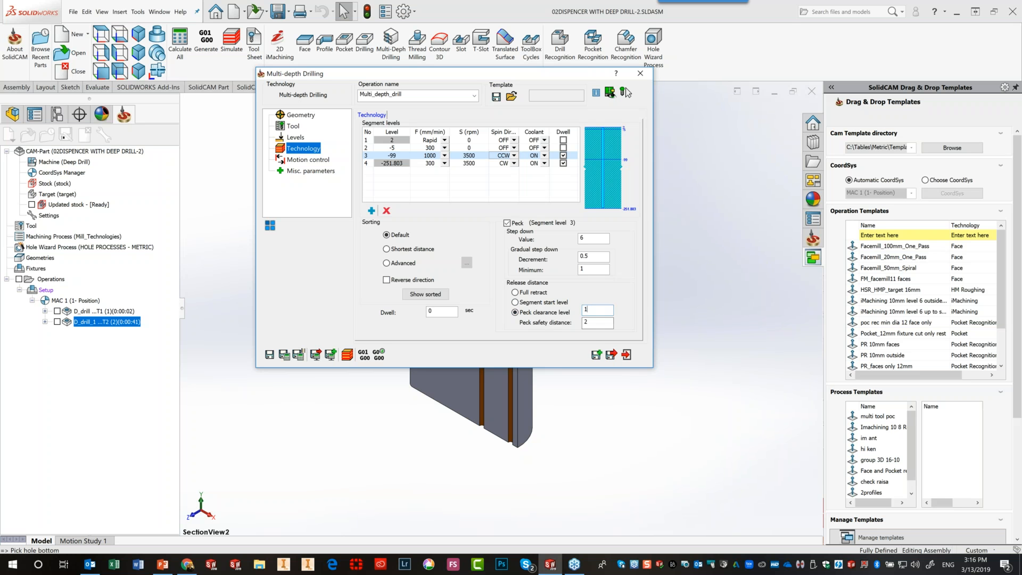
pyautogui.press('Tab')
pyautogui.write('.')
pyautogui.click(381, 163)
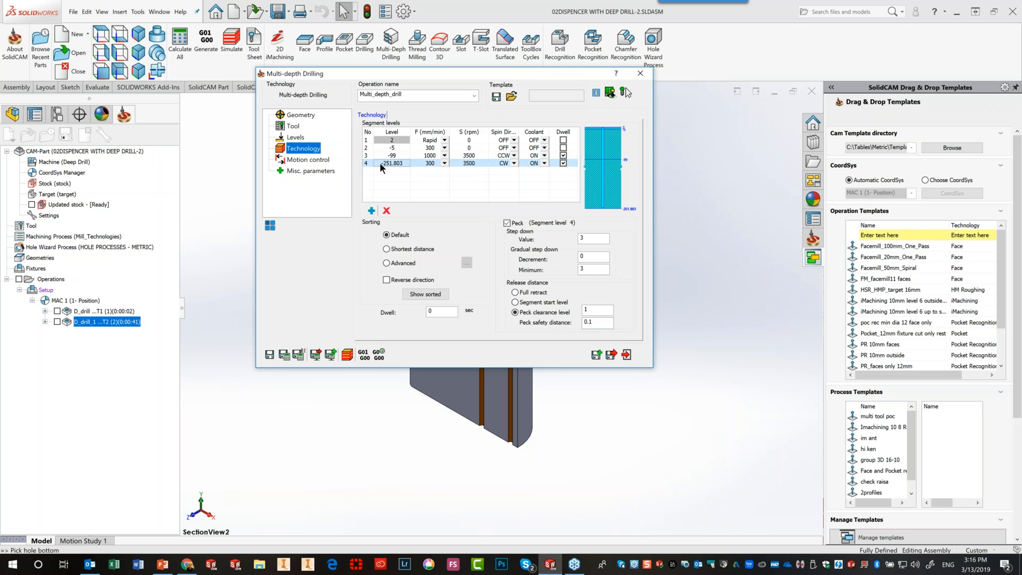
# Add segment level 5 at depth -5 with 1000 mm/min feed and counter-clockwise spin
pyautogui.click(372, 212)
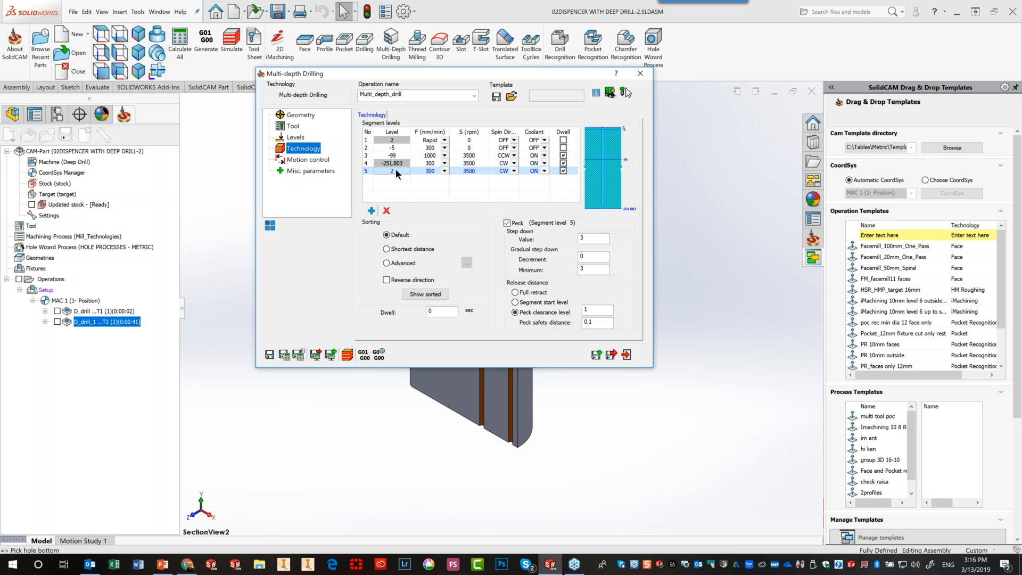
pyautogui.write('-5')
pyautogui.click(430, 171)
pyautogui.write('1000')
pyautogui.click(563, 164)
pyautogui.click(563, 171)
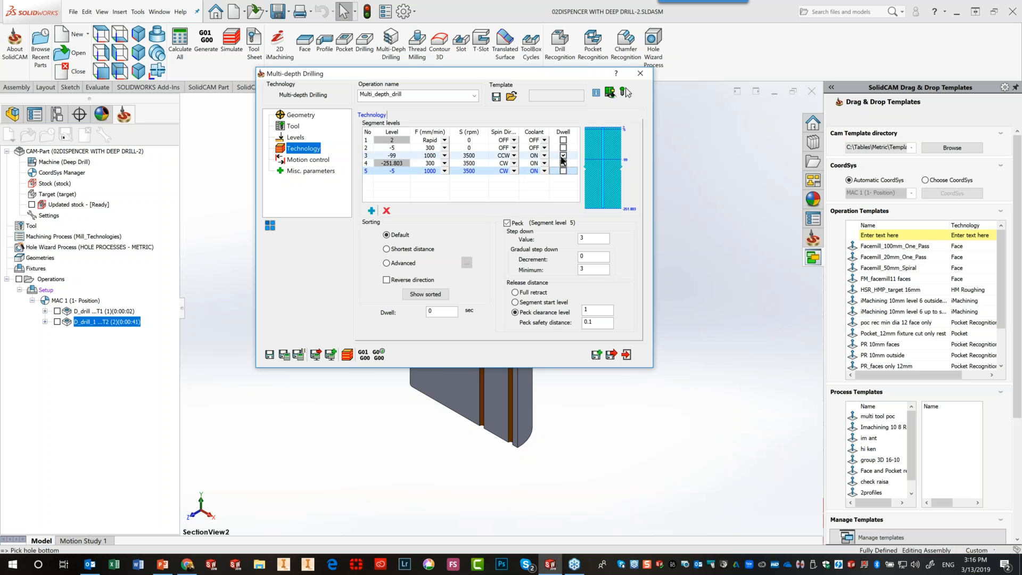
pyautogui.click(563, 156)
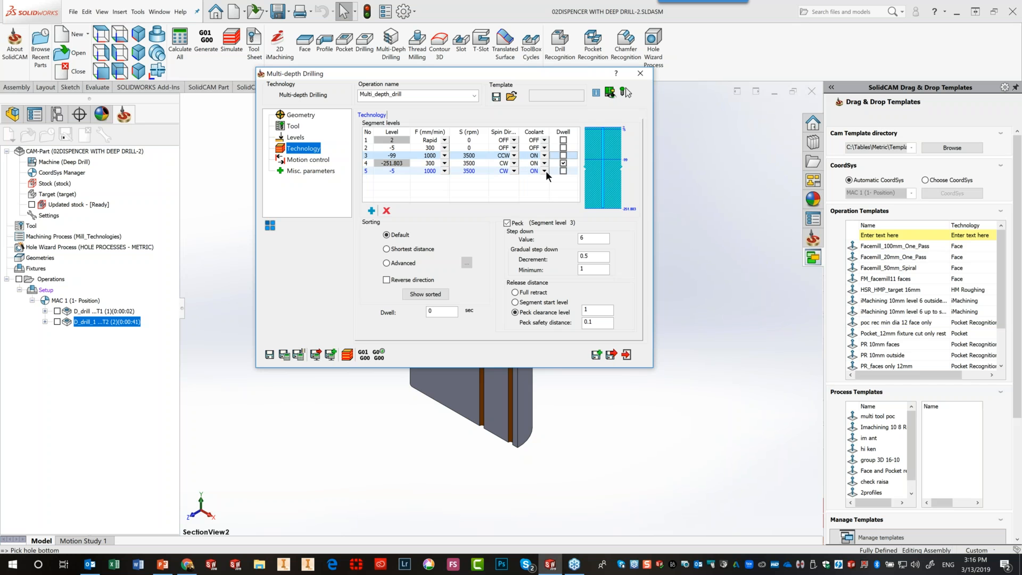
pyautogui.click(514, 172)
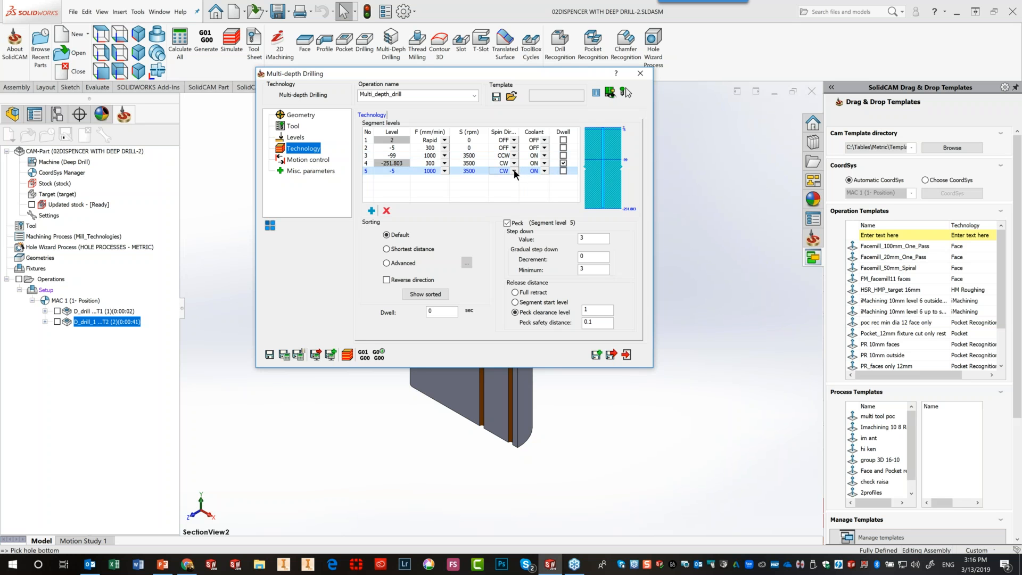
pyautogui.click(514, 171)
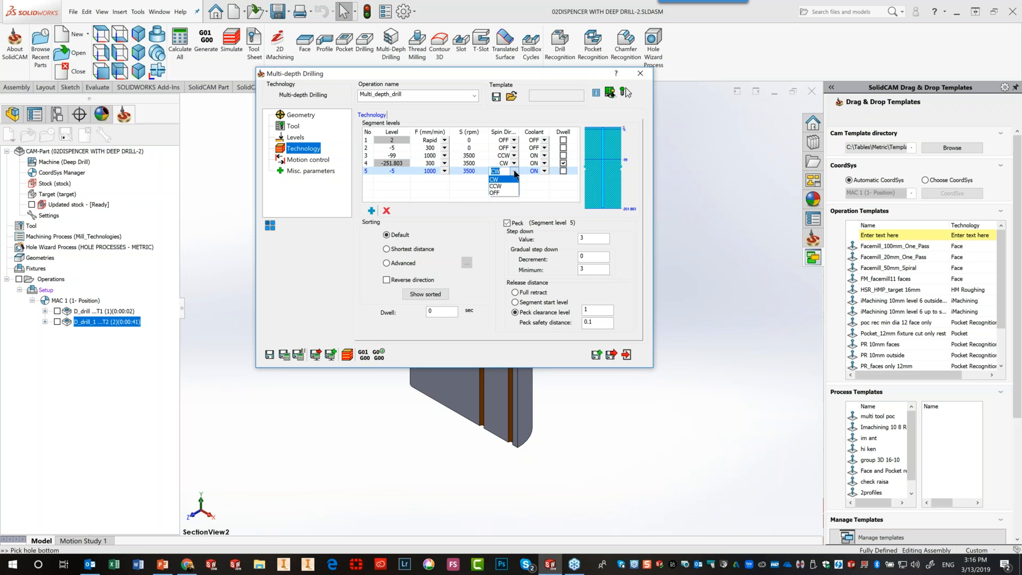
pyautogui.click(502, 186)
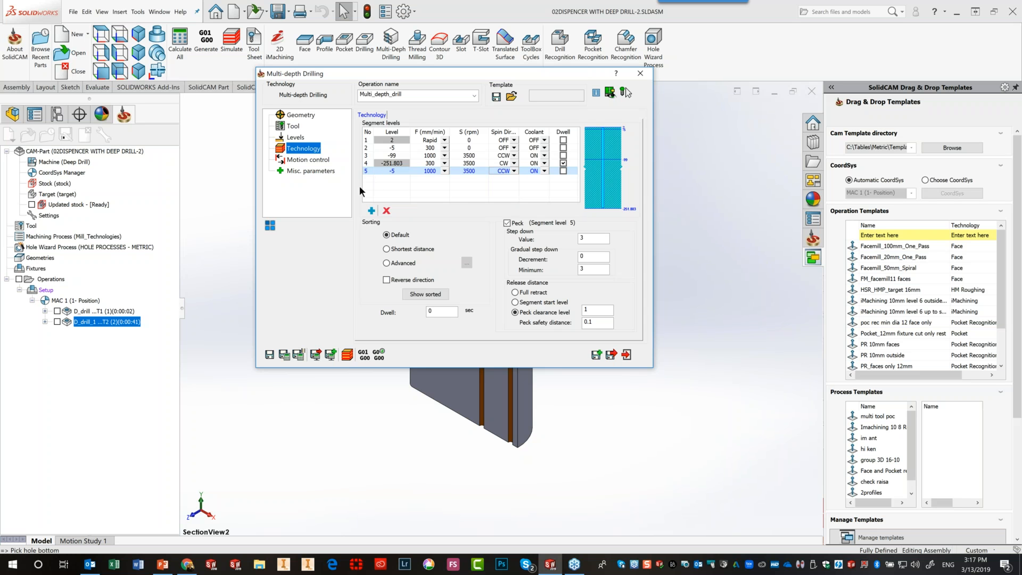
# Add segment level 6 at 2 with spindle, dwell and coolant off, then save and calculate
pyautogui.click(371, 210)
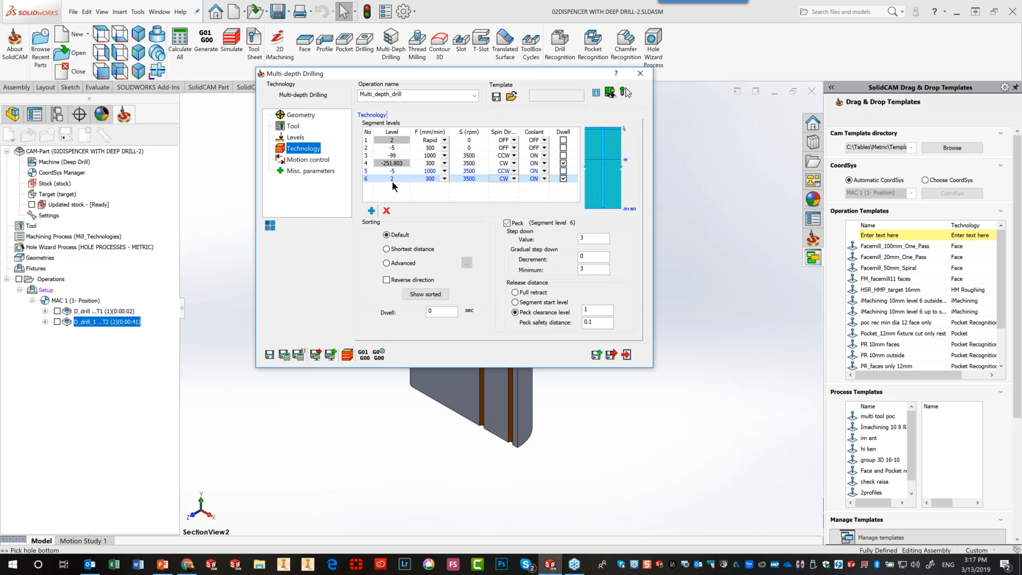
pyautogui.click(432, 177)
pyautogui.write('1000')
pyautogui.click(513, 175)
pyautogui.click(514, 178)
pyautogui.click(498, 200)
pyautogui.click(509, 188)
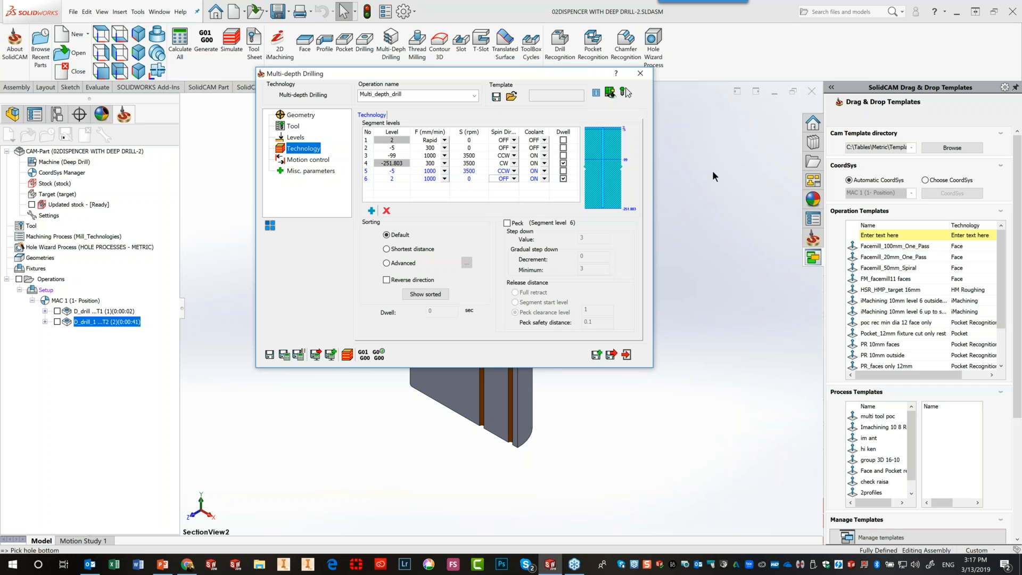
pyautogui.click(562, 179)
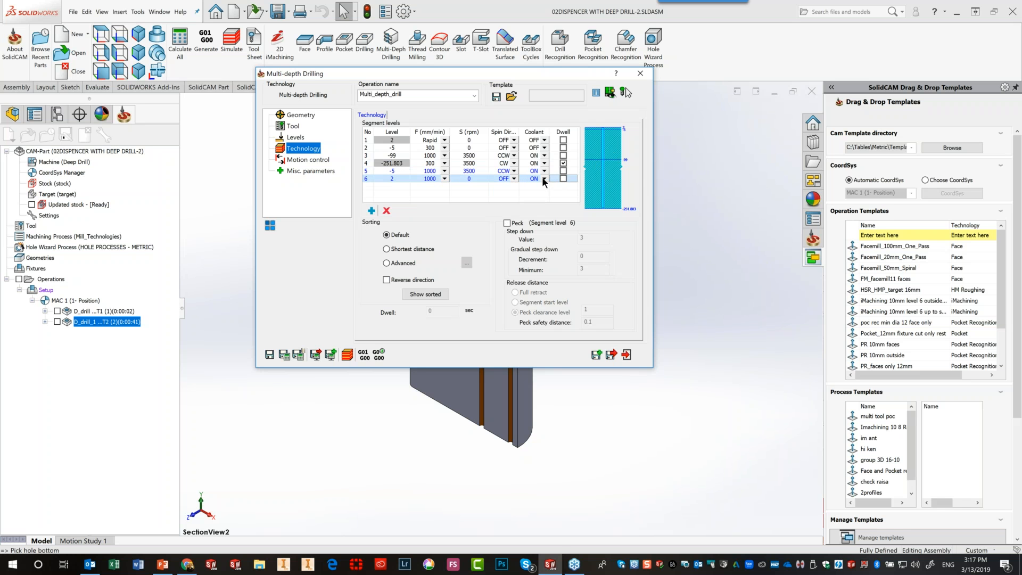
pyautogui.click(543, 178)
pyautogui.click(283, 353)
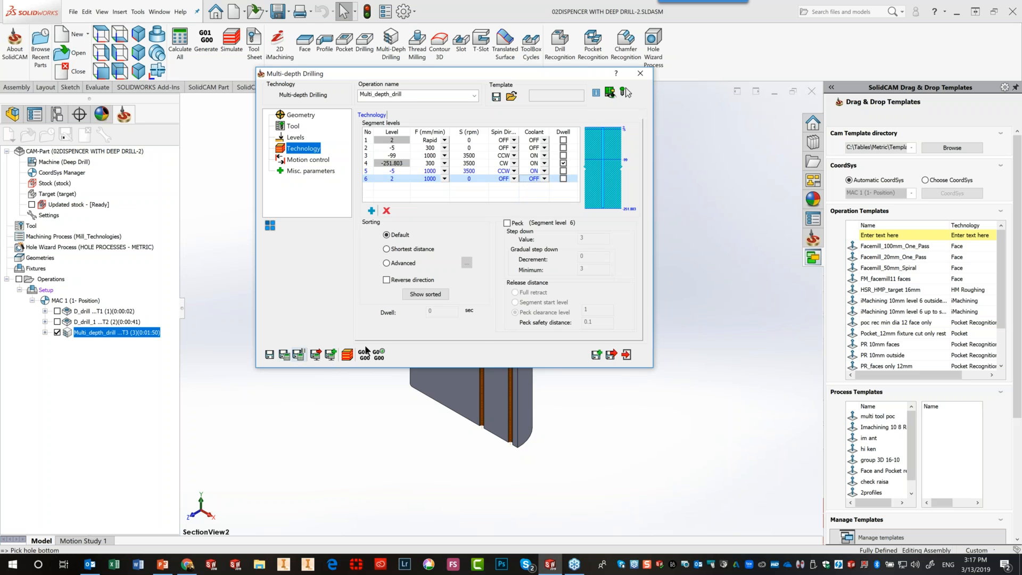
pyautogui.click(343, 353)
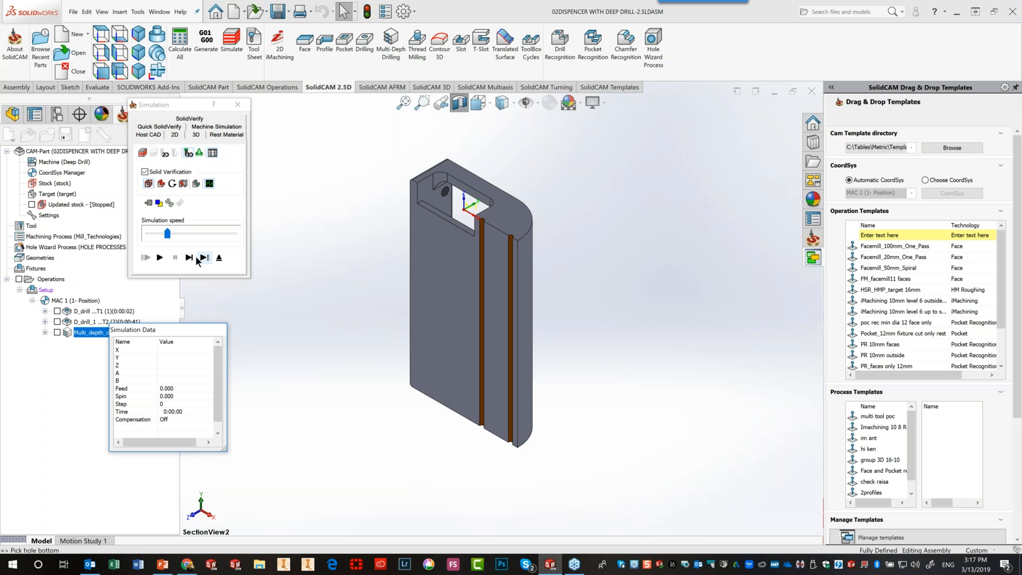
pyautogui.click(190, 258)
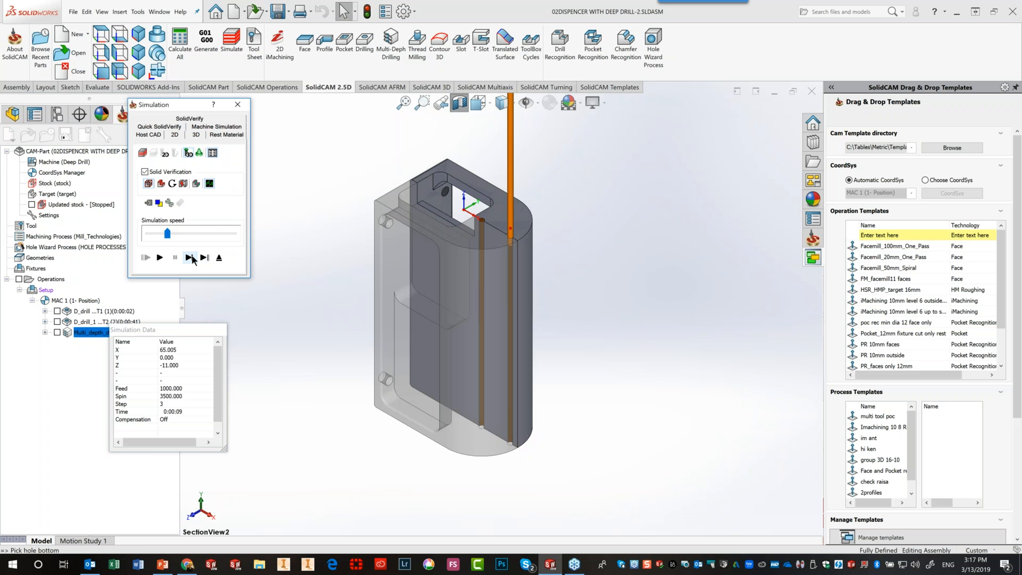
pyautogui.click(190, 257)
pyautogui.click(190, 257)
pyautogui.click(190, 257)
pyautogui.click(190, 258)
pyautogui.click(190, 257)
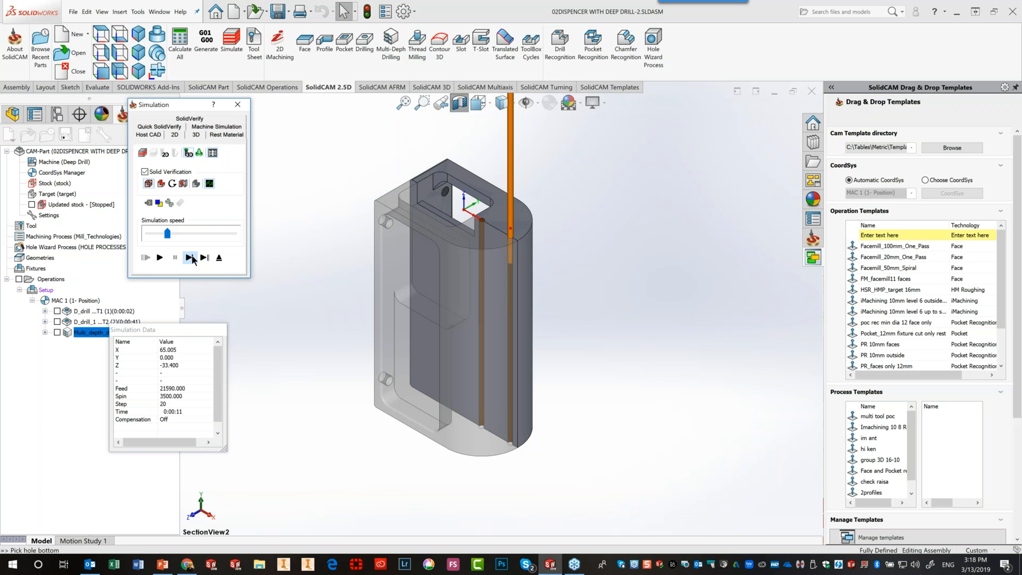
pyautogui.click(218, 258)
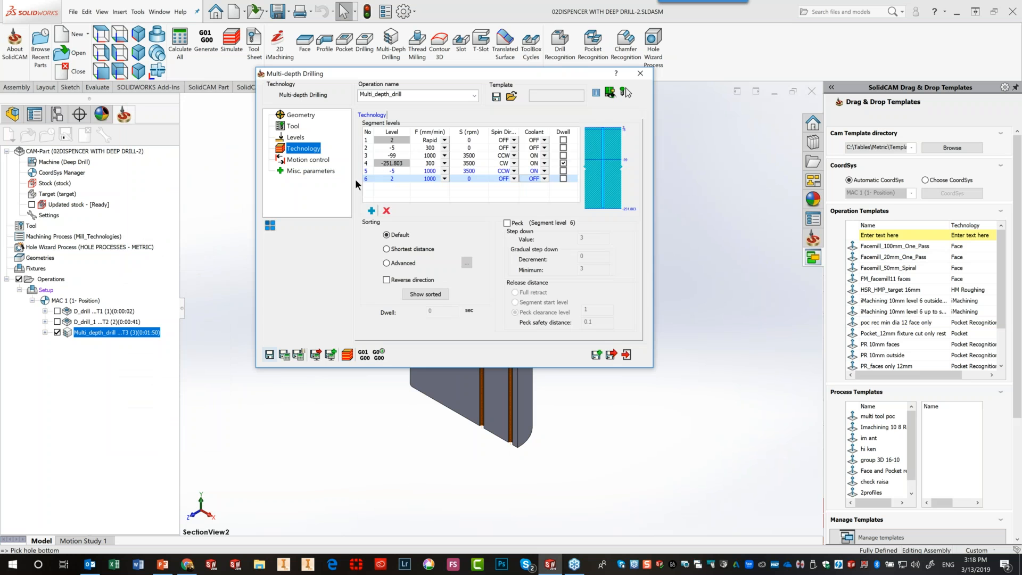
# Turn off level 3's peck, give level 4 step down 6, decrement 0.5, minimum 1, and recalculate
pyautogui.click(470, 156)
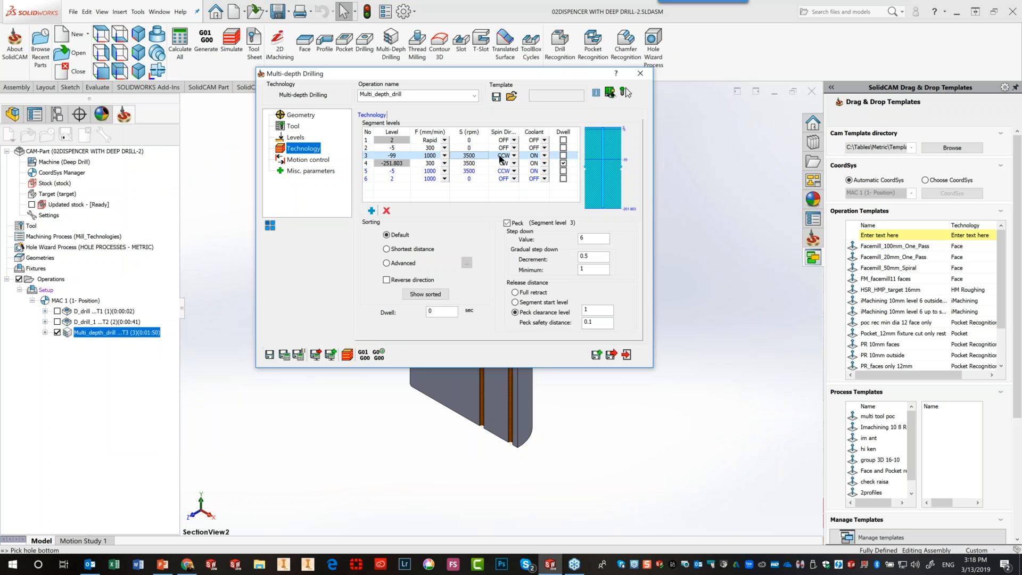
pyautogui.click(506, 224)
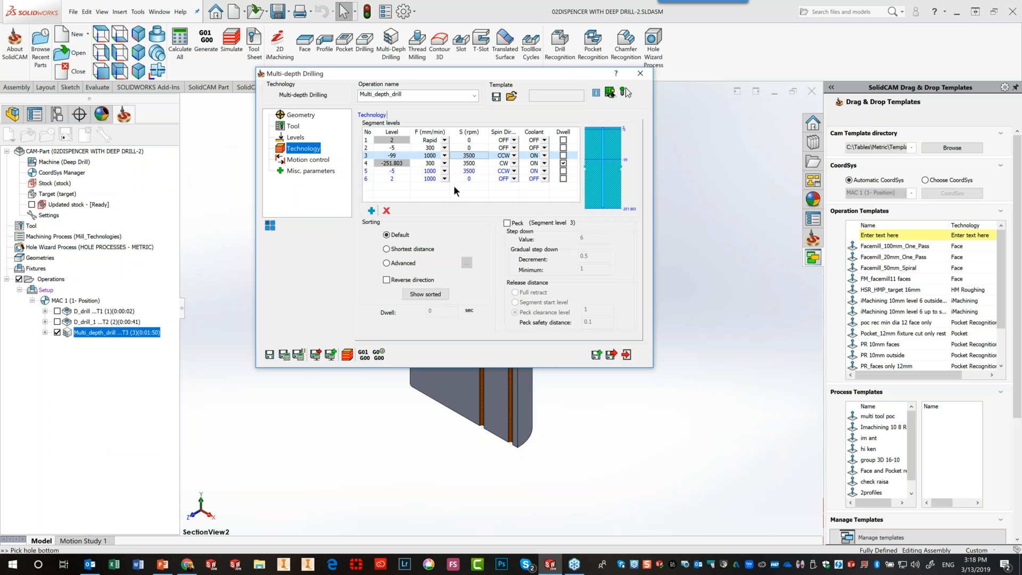
pyautogui.click(461, 160)
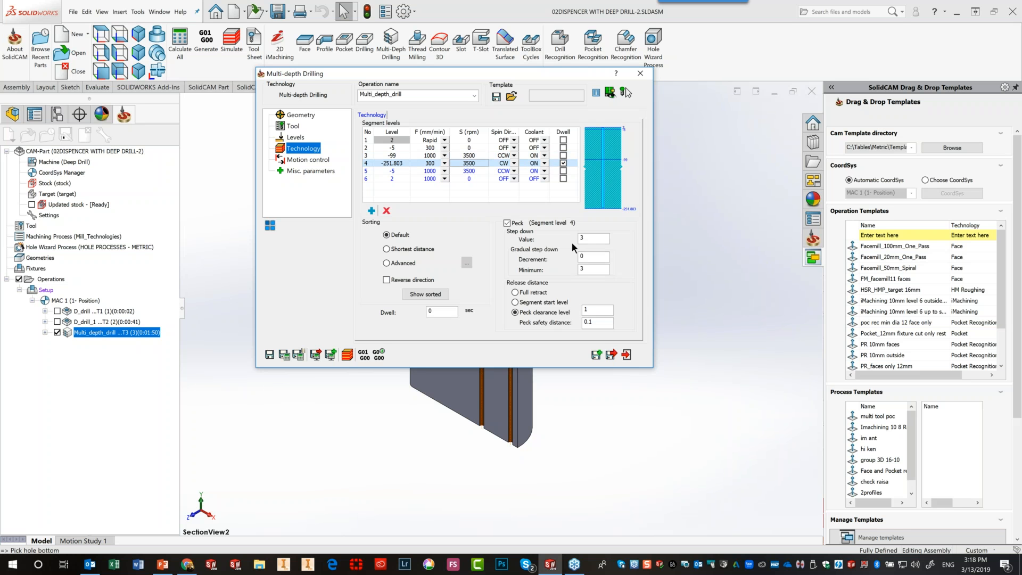
pyautogui.doubleClick(593, 237)
pyautogui.write('6')
pyautogui.press('Tab')
pyautogui.write('0.5')
pyautogui.press('Tab')
pyautogui.write('0.5')
pyautogui.press('BackSpace')
pyautogui.press('BackSpace')
pyautogui.press('BackSpace')
pyautogui.write('1')
pyautogui.click(282, 358)
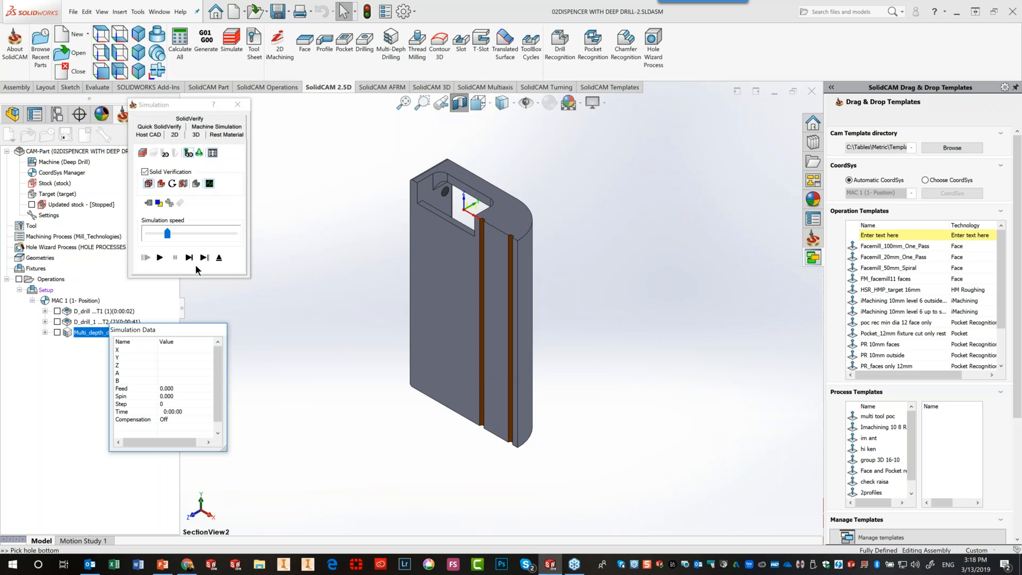
# Single-step through the first drilling moves, then run the simulation forward
pyautogui.click(189, 258)
pyautogui.click(189, 257)
pyautogui.click(189, 258)
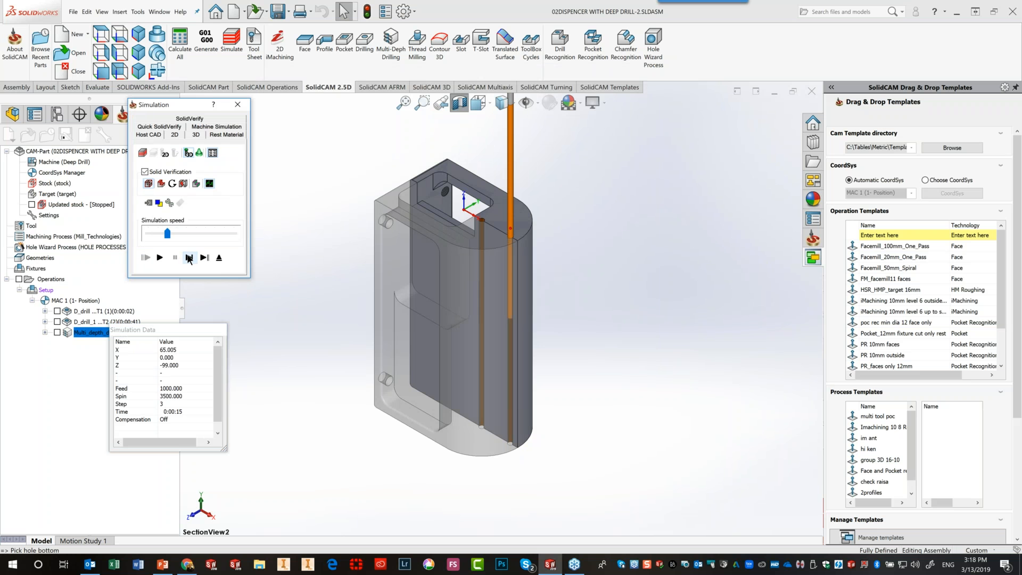
pyautogui.click(189, 257)
pyautogui.click(189, 258)
pyautogui.click(189, 258)
pyautogui.click(189, 258)
pyautogui.press('space')
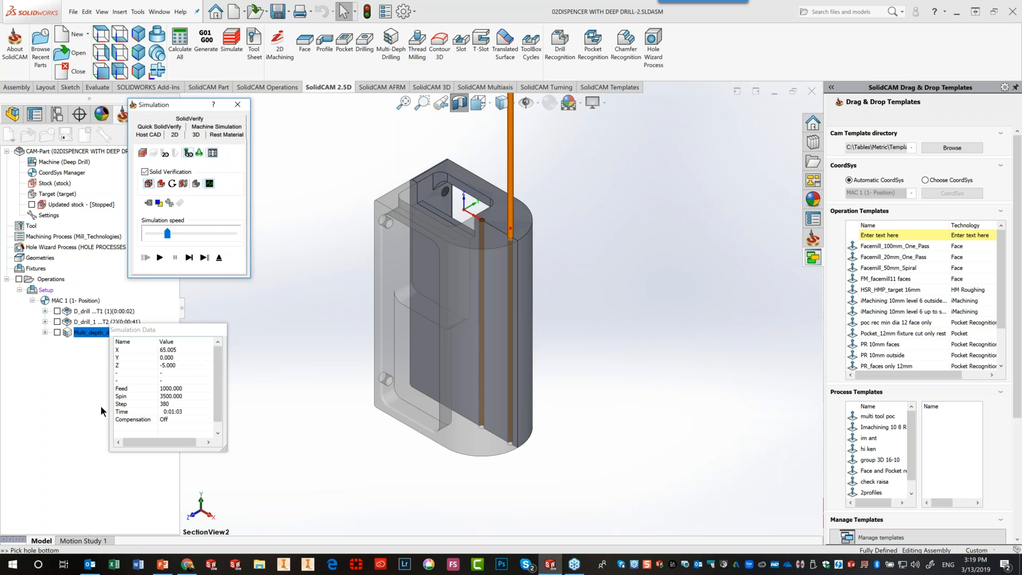
# Step the simulation down to the -99 level, play and pause it, then exit the simulation
pyautogui.click(190, 258)
pyautogui.click(190, 258)
pyautogui.click(189, 258)
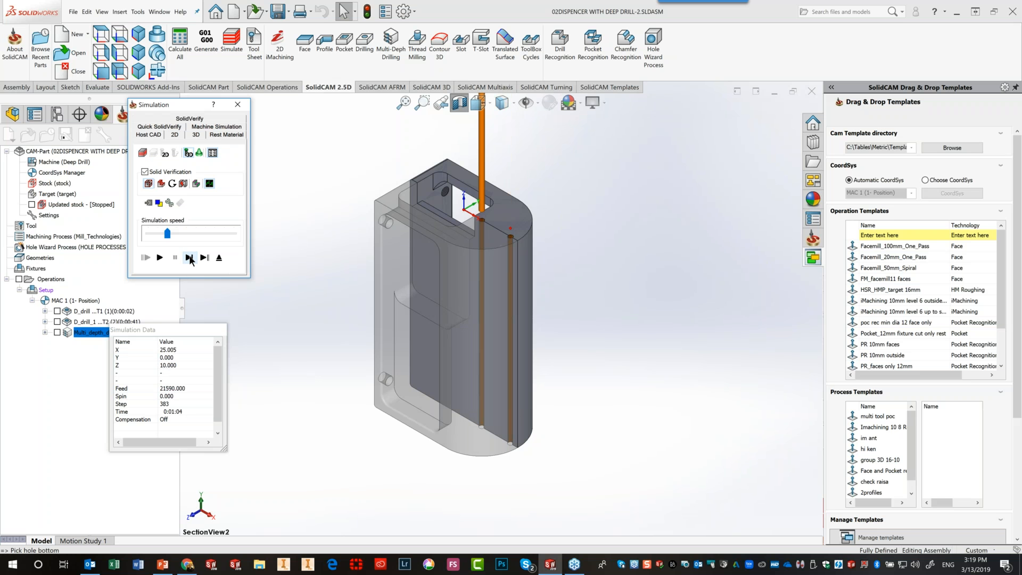
pyautogui.click(190, 258)
pyautogui.click(190, 258)
pyautogui.click(189, 258)
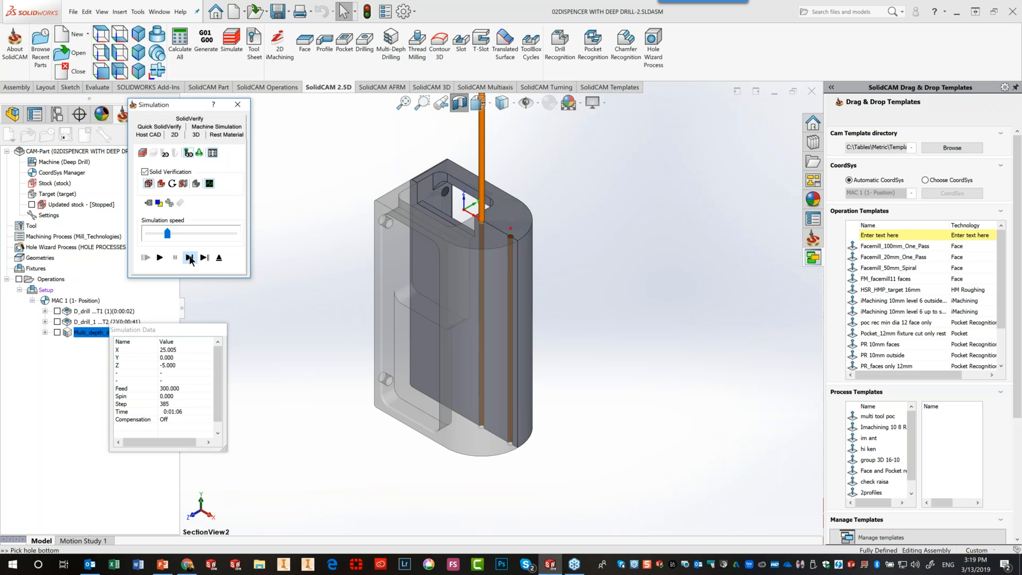
pyautogui.click(159, 257)
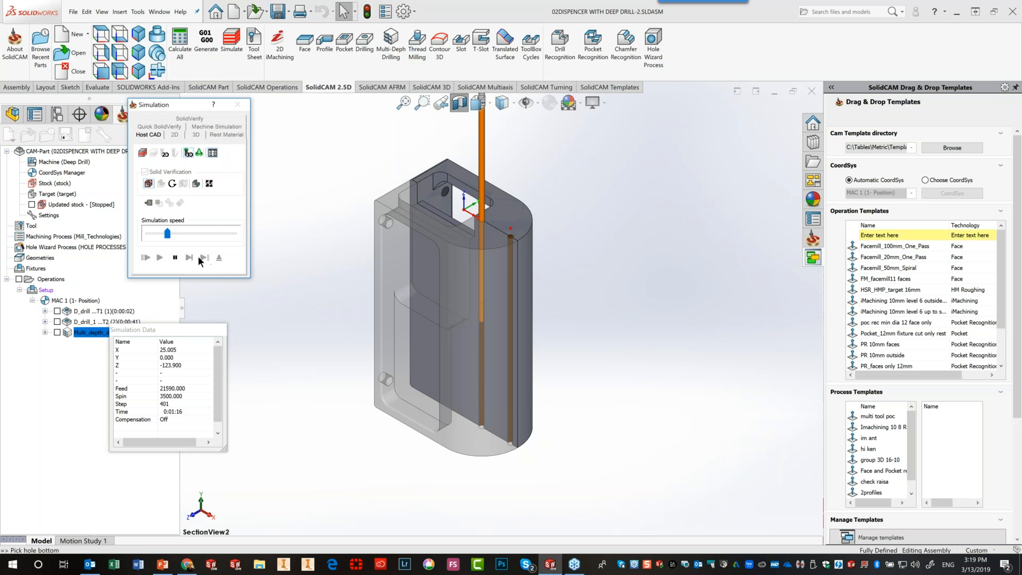
pyautogui.click(175, 257)
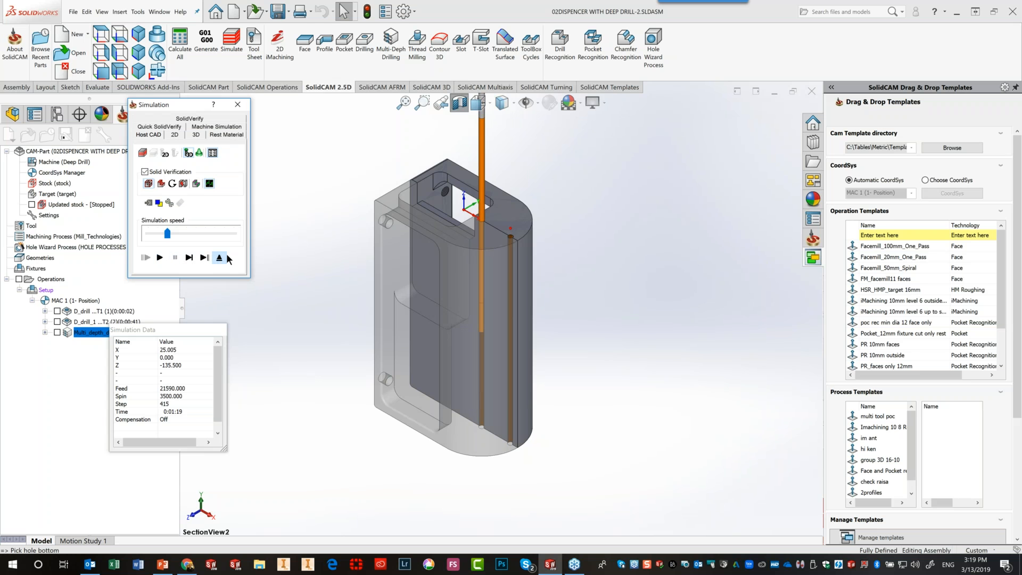
pyautogui.click(219, 258)
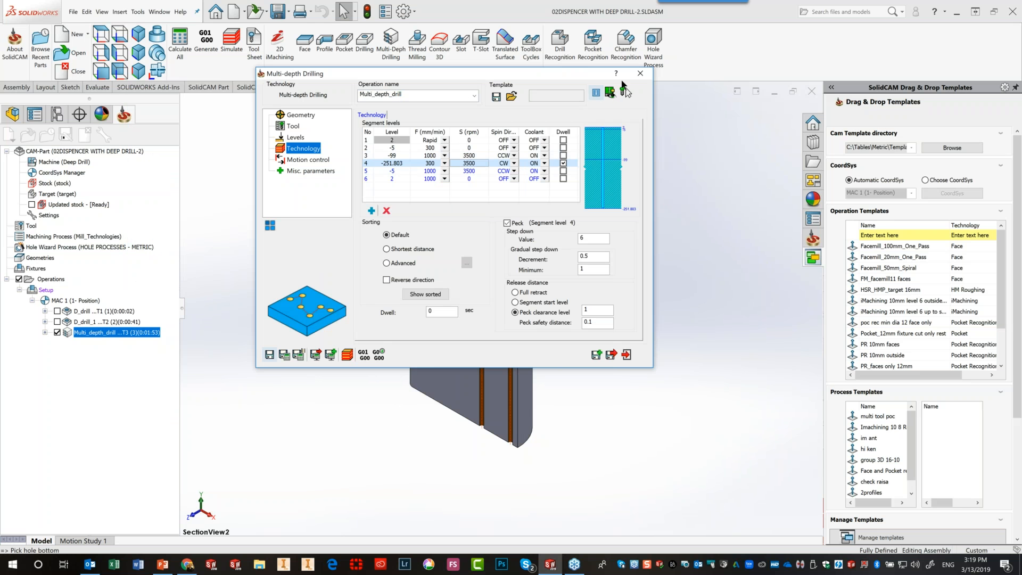
# Close the Multi-depth Drilling dialog and switch to the PowerPoint 'Multi-Depth Drill - Peck Data' slide
pyautogui.click(639, 74)
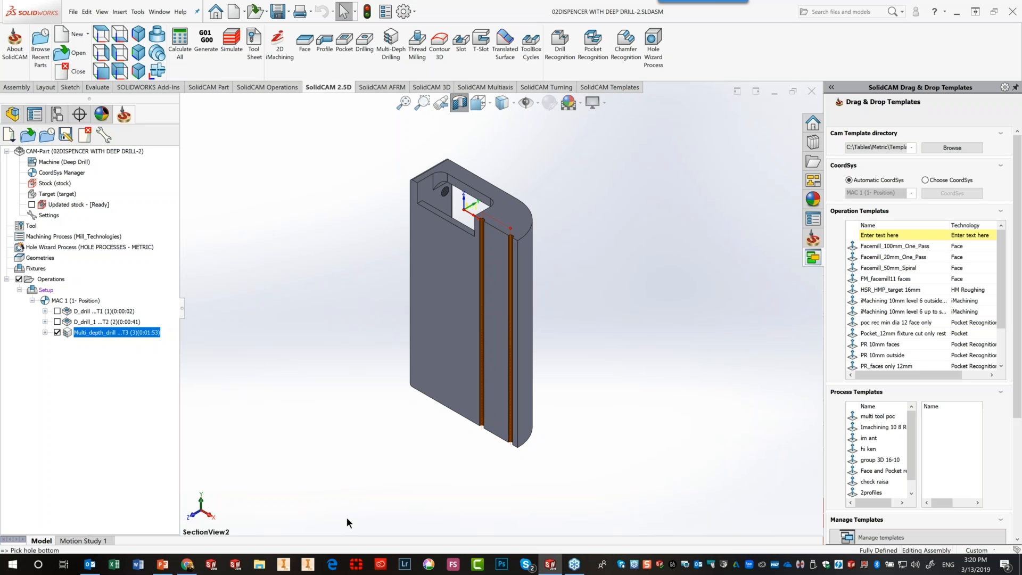
pyautogui.press('super+Tab')
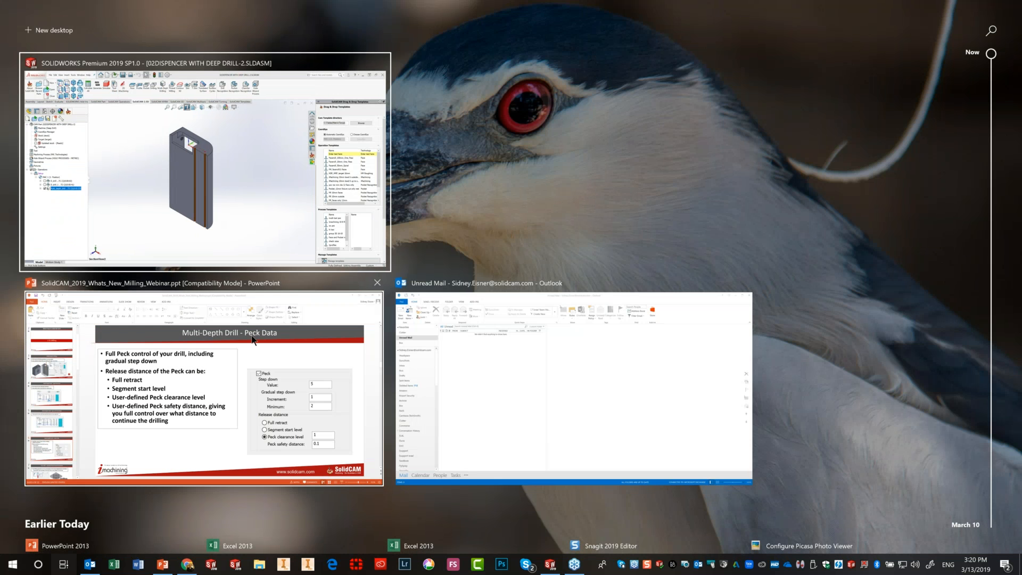
pyautogui.click(252, 340)
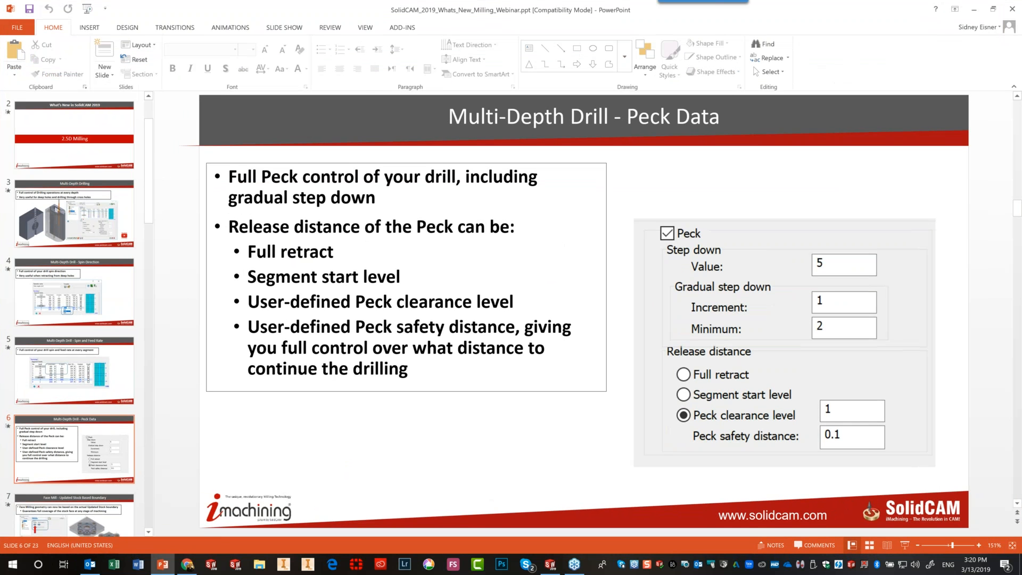
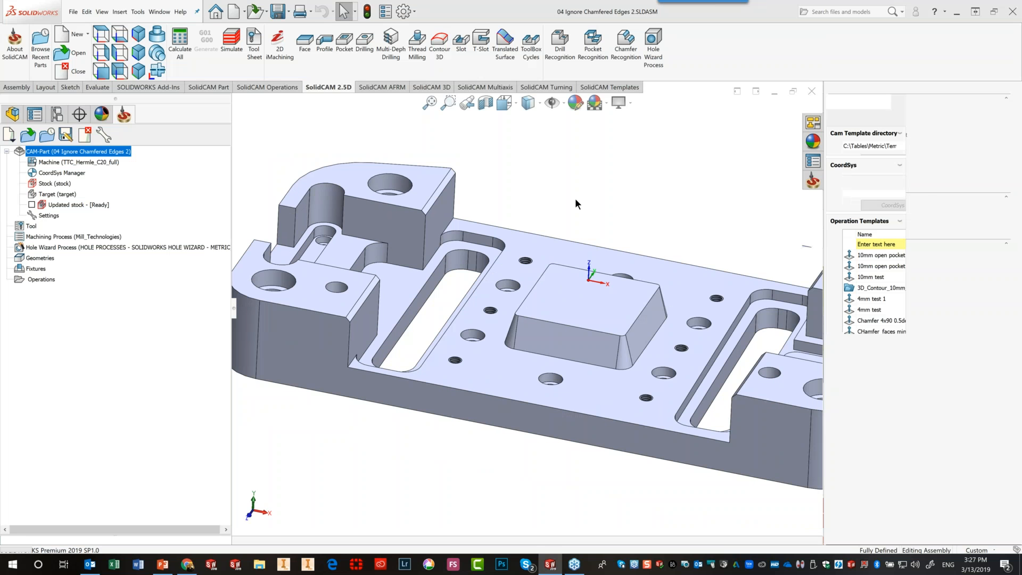
# Fit the whole chamfered plate on screen in an isometric view
pyautogui.click(138, 34)
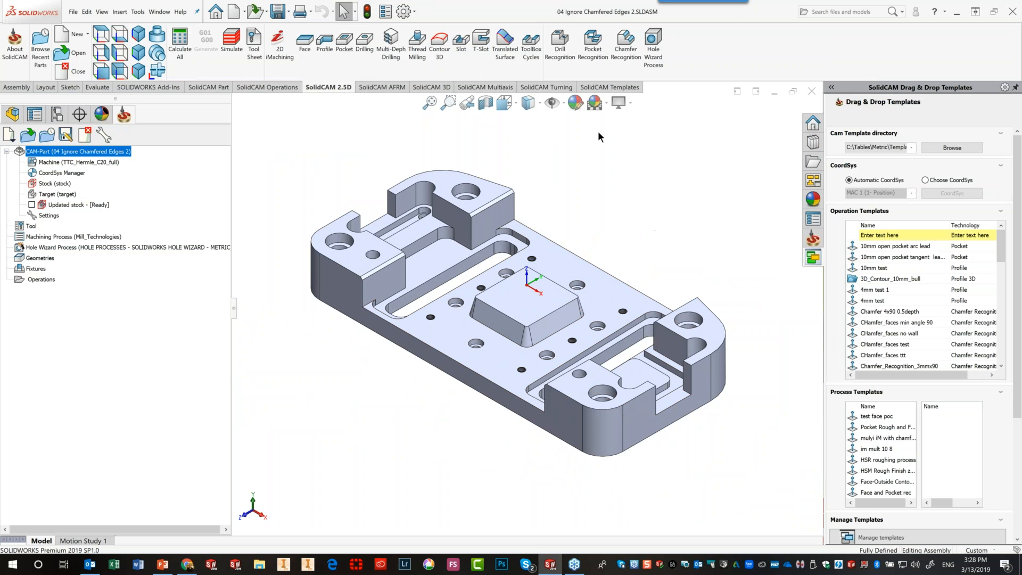
# Create a Chamfer Recognition operation with 3D Model protection and pick the plate's solid body as geometry
pyautogui.click(618, 53)
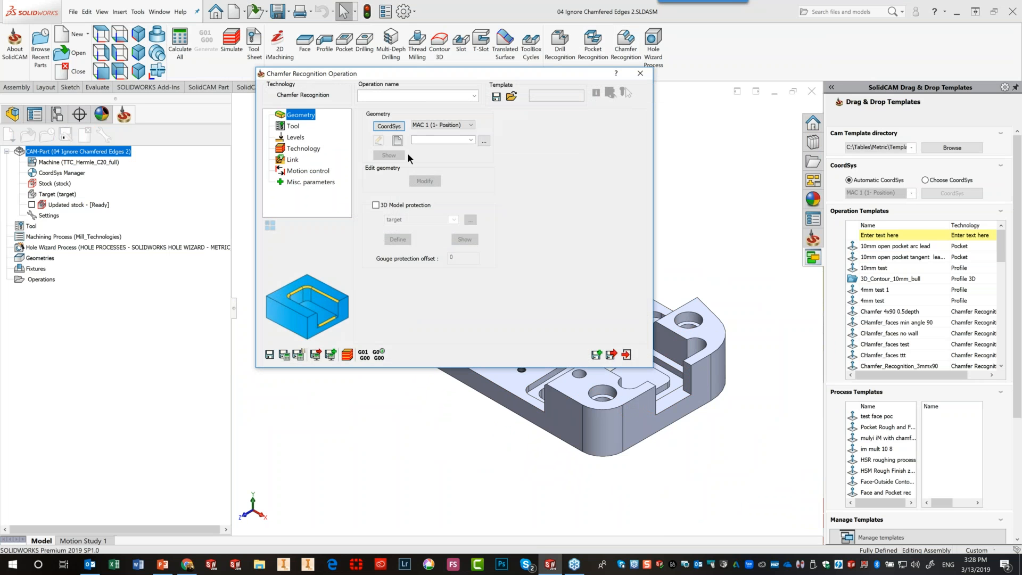
pyautogui.click(375, 205)
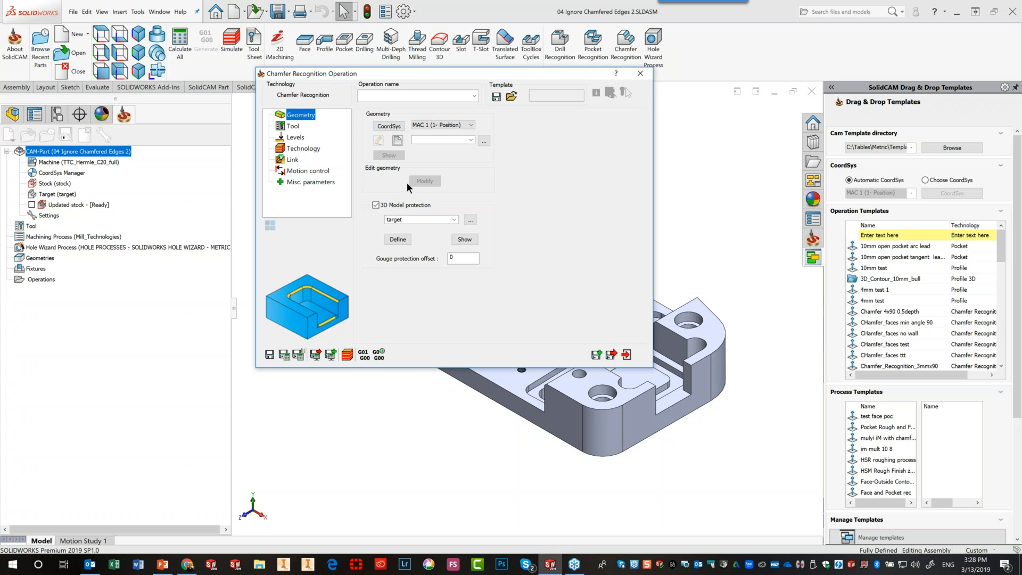
pyautogui.click(398, 140)
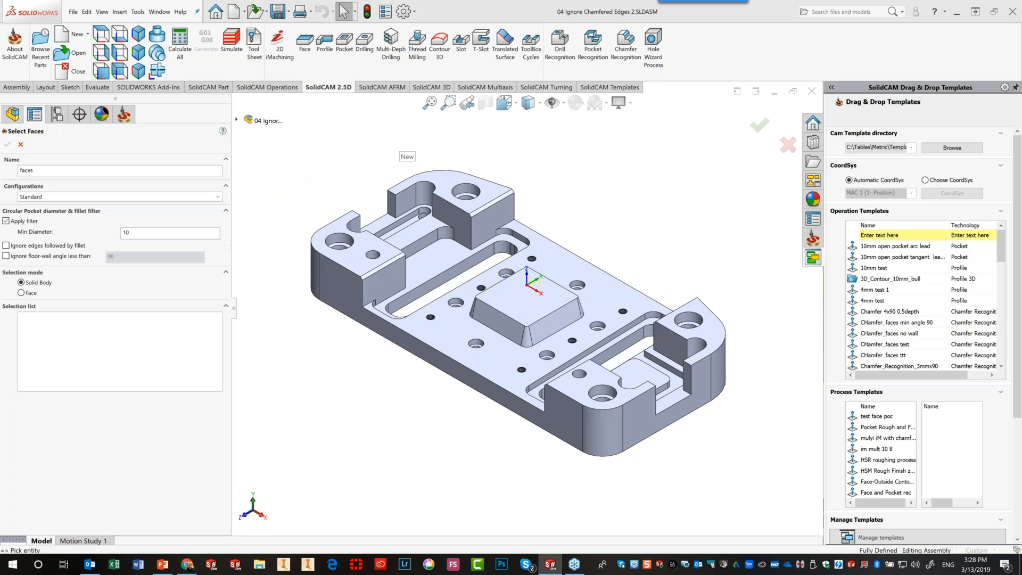
pyautogui.moveTo(613, 234); pyautogui.dragTo(571, 343, button='middle')
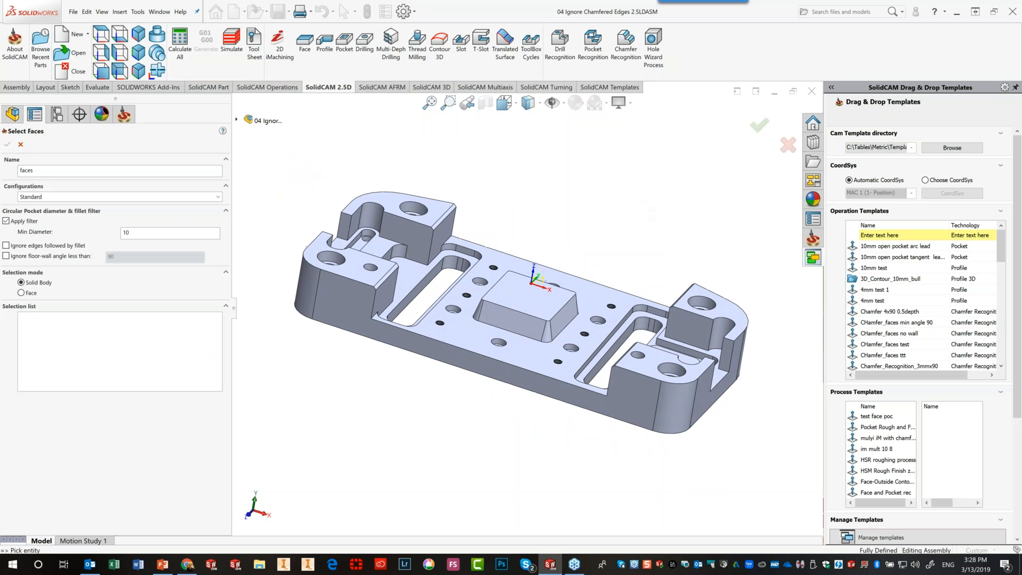
pyautogui.click(519, 305)
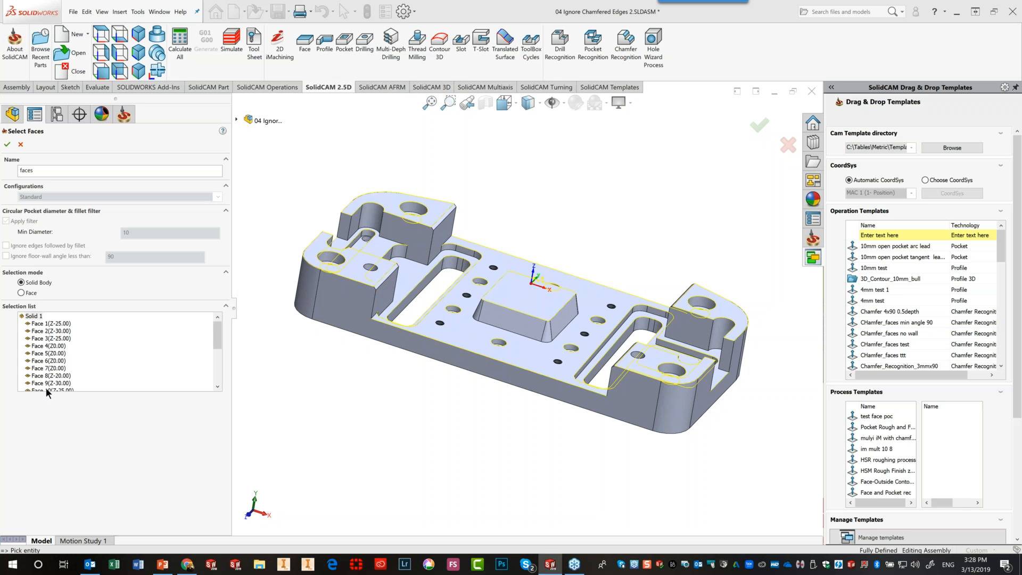
# Clear the selection, ignore floor-wall angles under 90, repick the solid and save it as 'faces'
pyautogui.rightClick(32, 318)
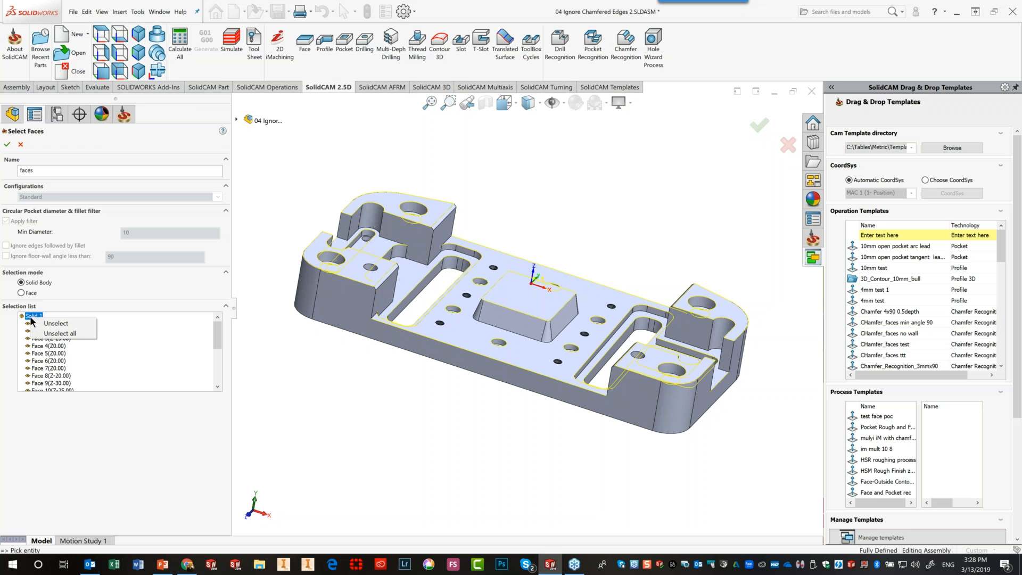
pyautogui.click(53, 323)
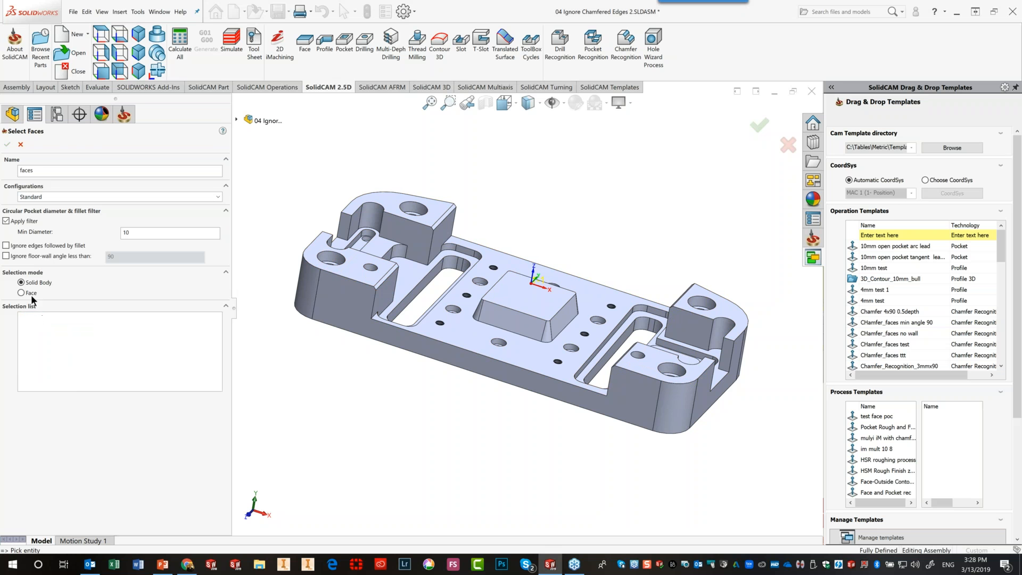
pyautogui.click(6, 257)
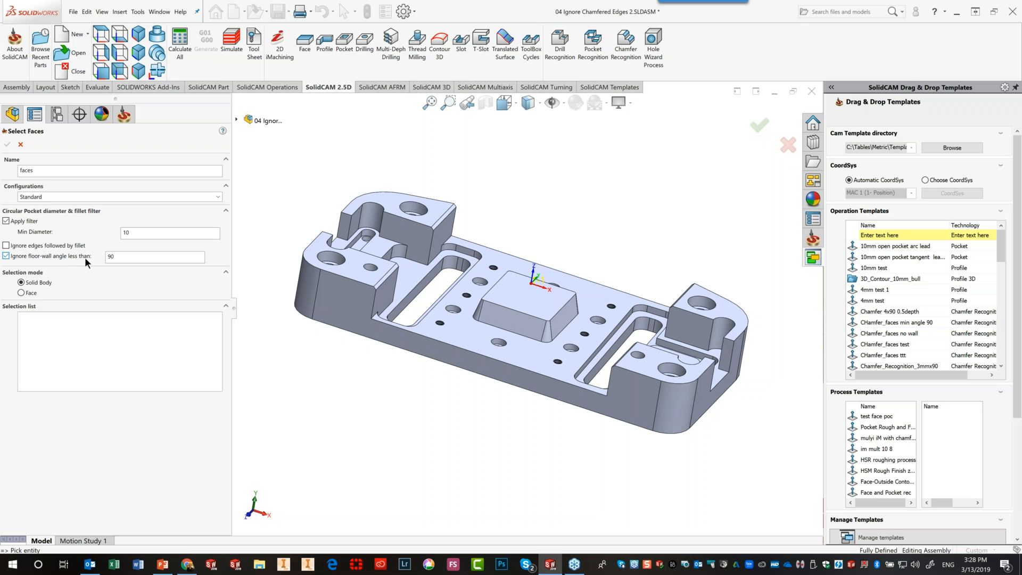
pyautogui.click(117, 258)
pyautogui.click(453, 339)
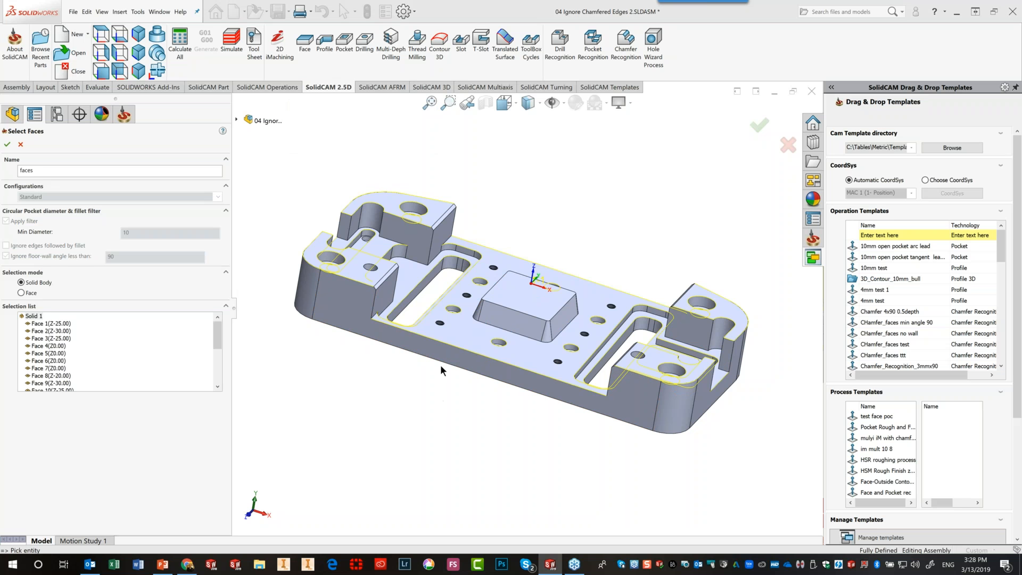
pyautogui.scroll(-2, 499, 222)
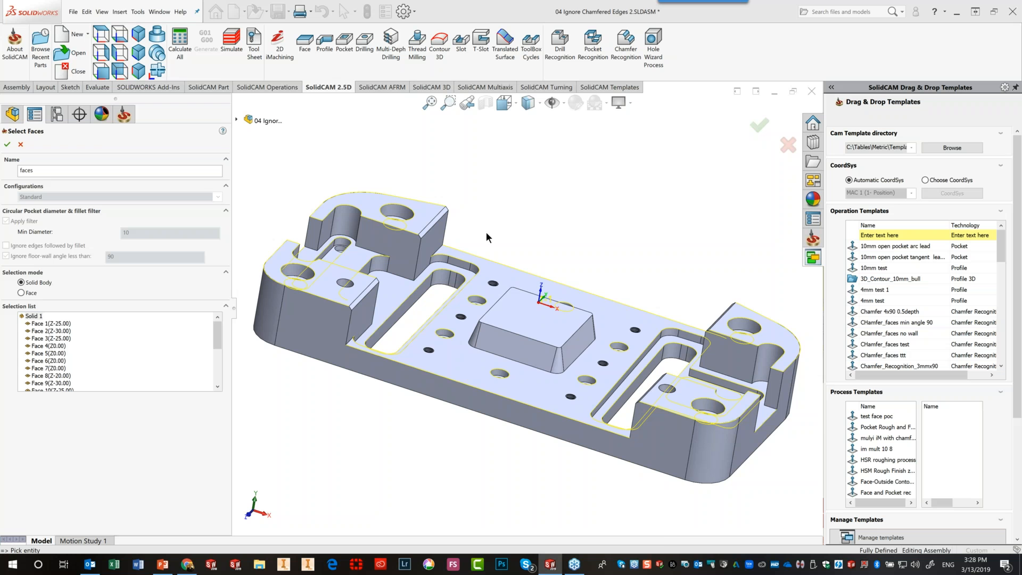
pyautogui.scroll(-2, 486, 231)
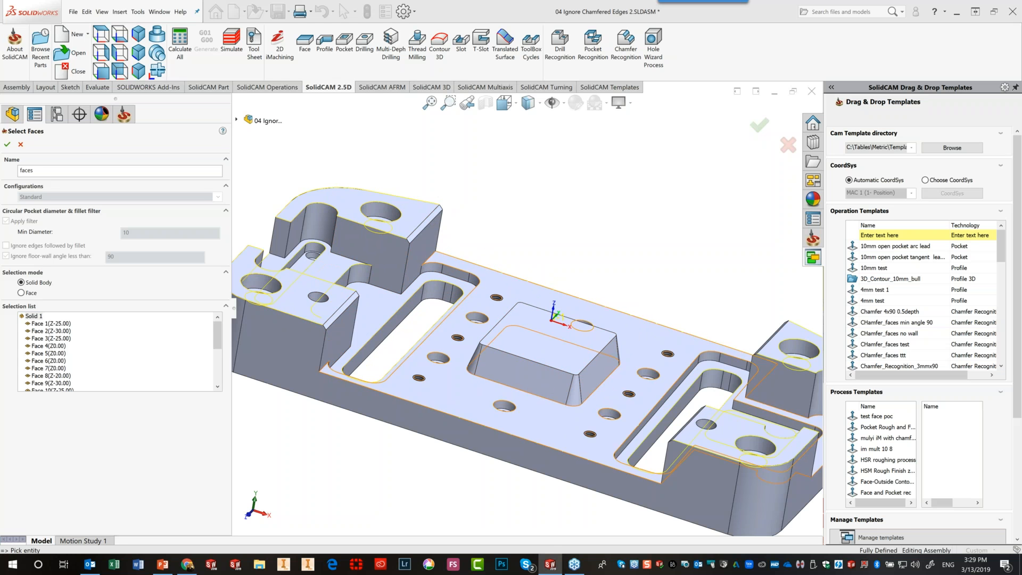
pyautogui.click(7, 144)
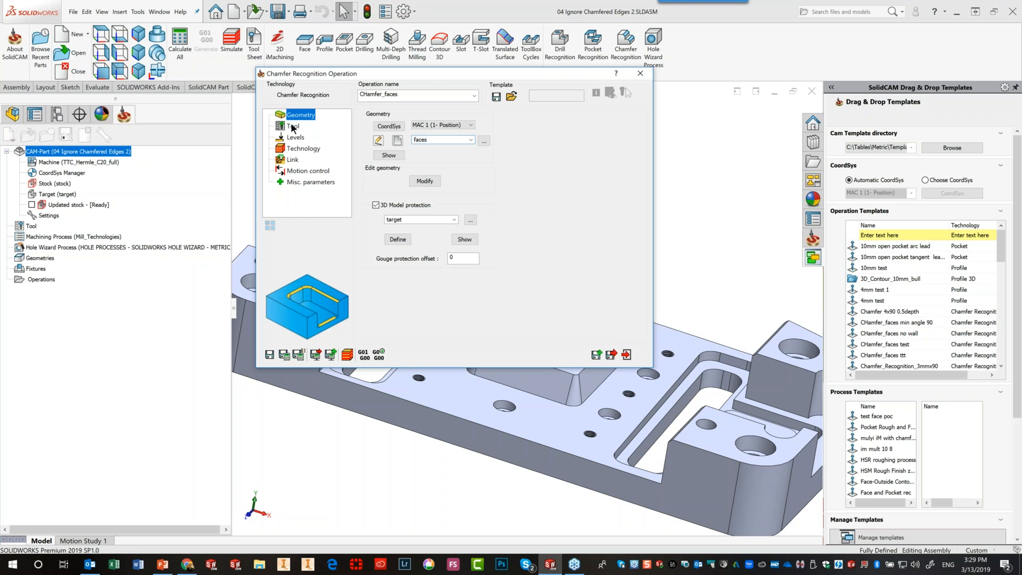
# Assign tool 18, the 4 mm 90° CHAMFER DRILL, to the CHamfer_faces operation
pyautogui.click(292, 128)
pyautogui.click(432, 266)
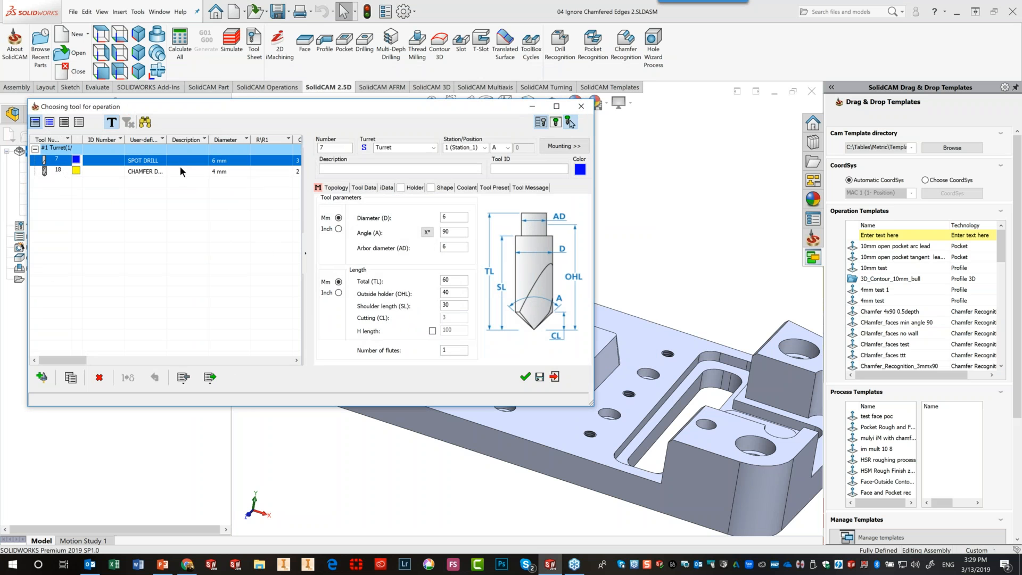
pyautogui.click(180, 169)
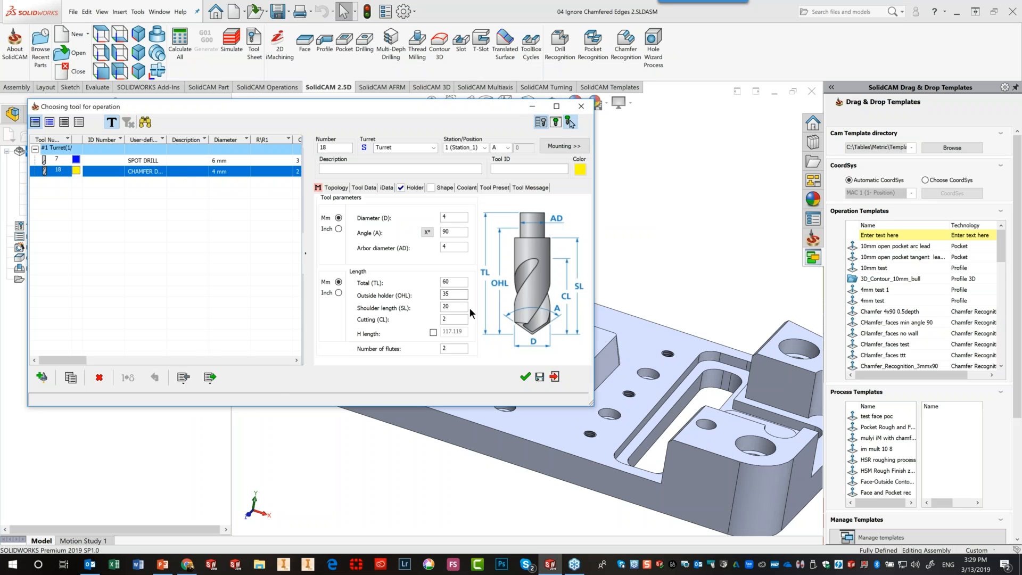
pyautogui.click(524, 376)
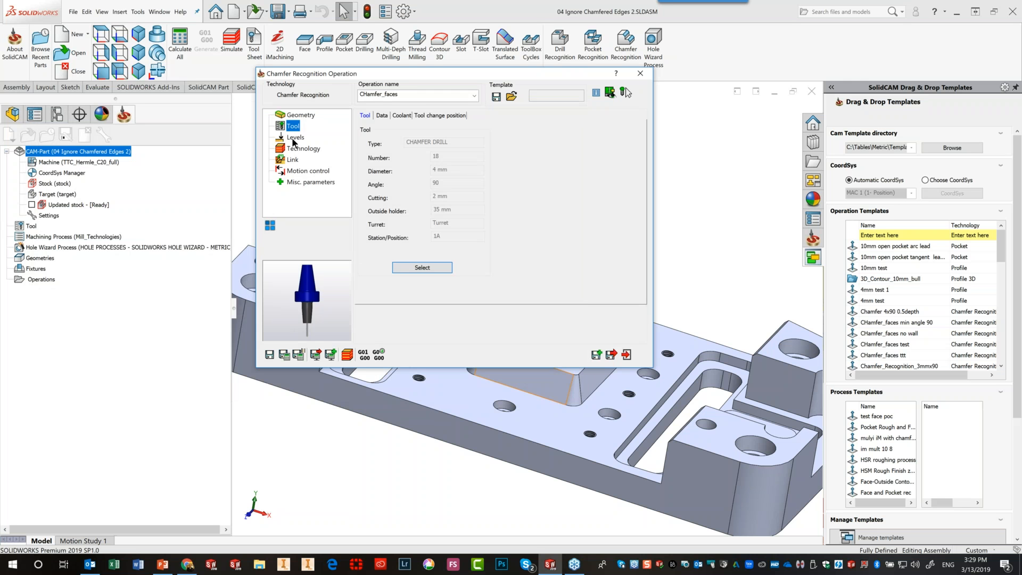
# Review the milling levels, including the chamfer depth value, and the technology parameters
pyautogui.click(295, 138)
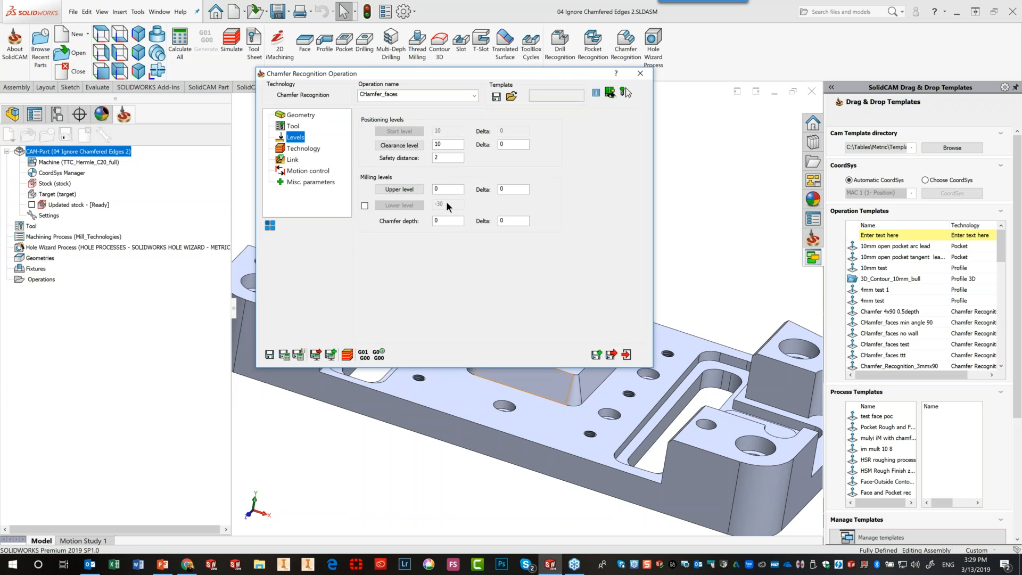
pyautogui.click(365, 206)
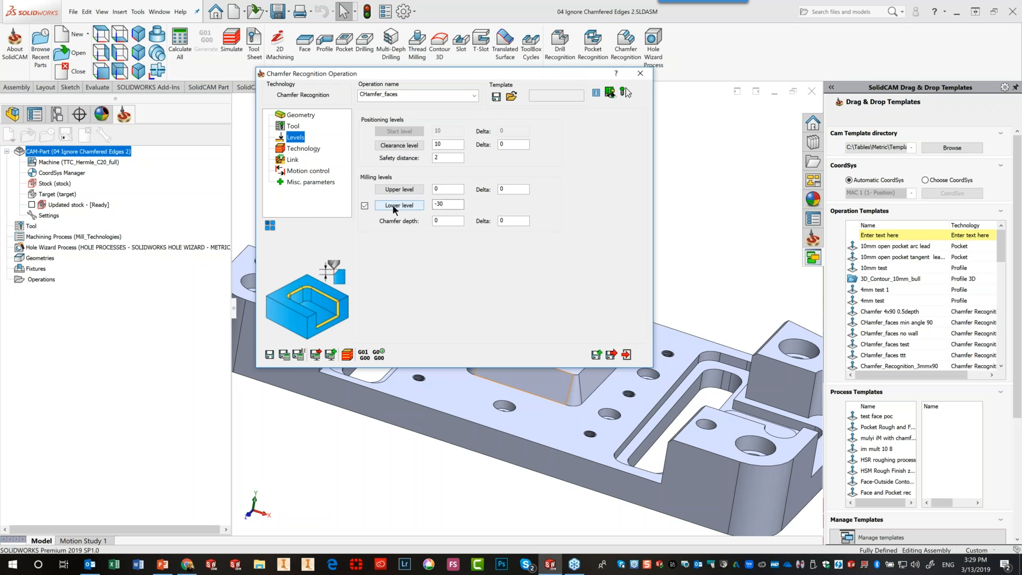
pyautogui.click(365, 206)
pyautogui.doubleClick(440, 220)
pyautogui.click(302, 147)
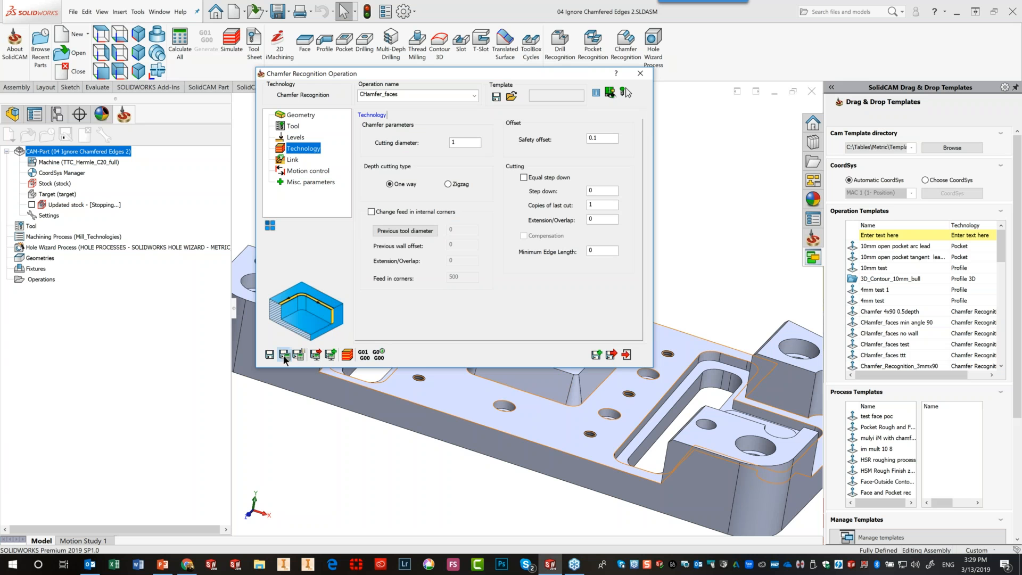
# Save and calculate the chamfer toolpath and open it in SolidVerify simulation
pyautogui.click(298, 356)
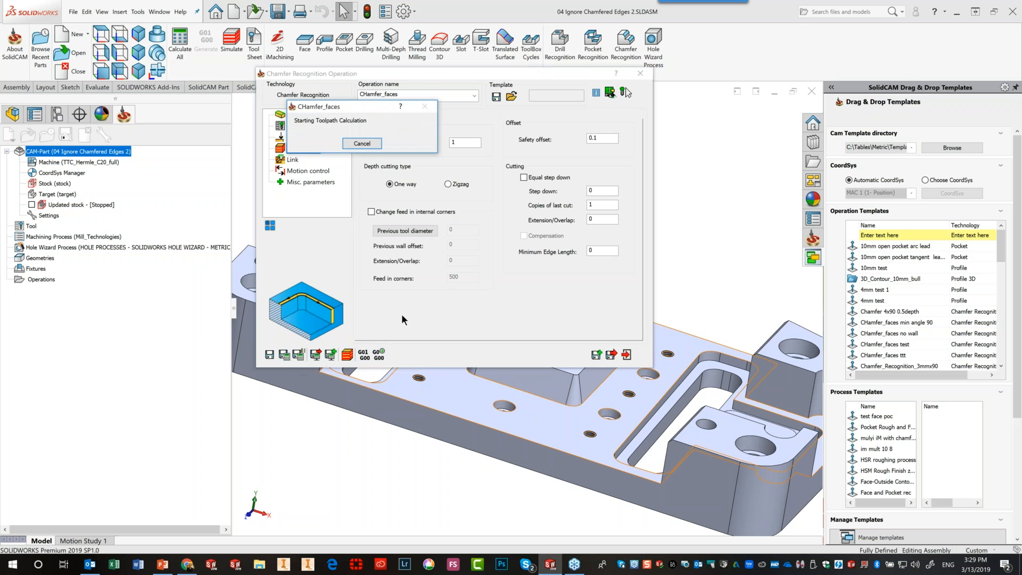
pyautogui.click(348, 355)
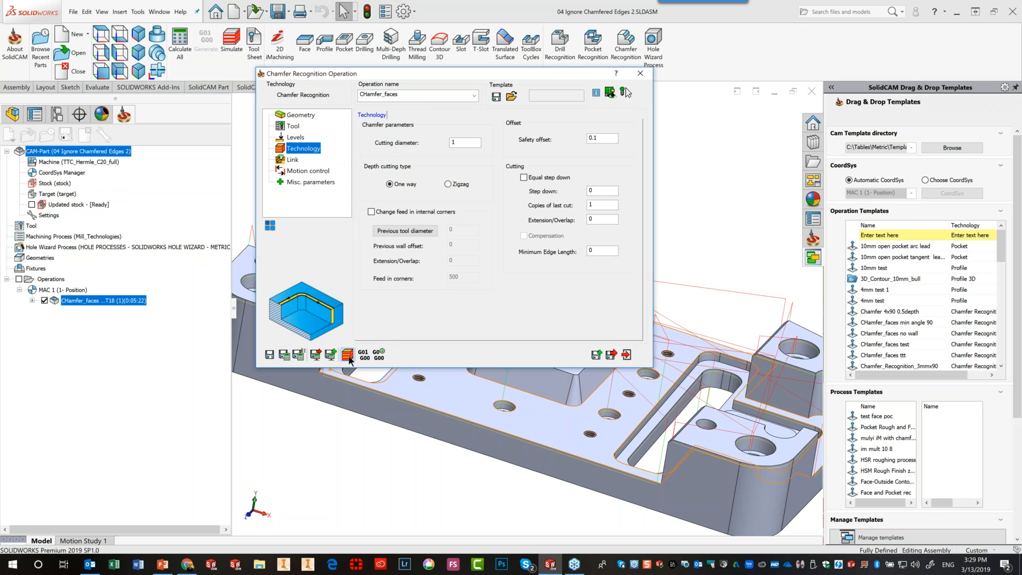
pyautogui.click(210, 119)
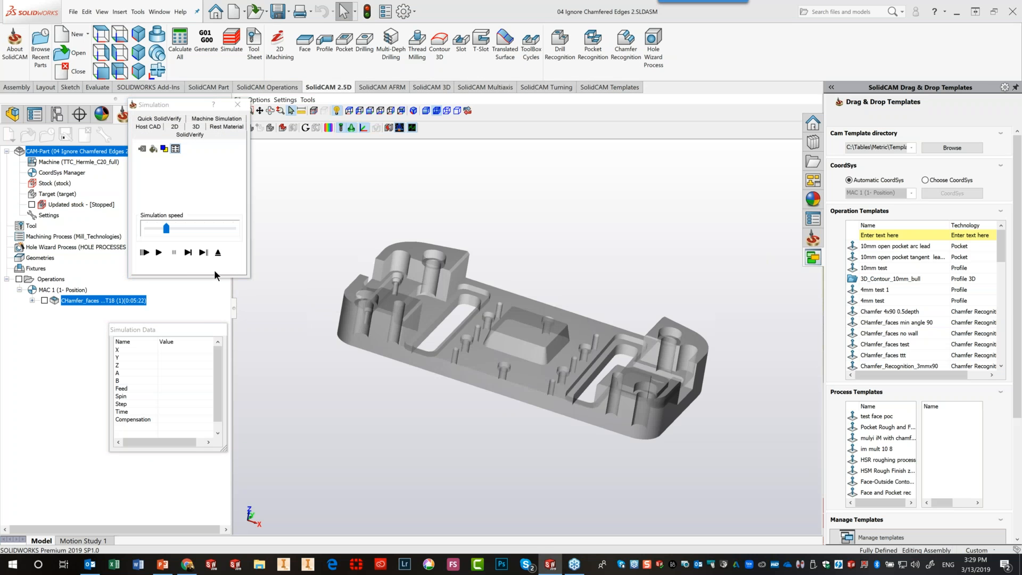
# Play the simulation in isometric view at maximum speed to the end, then exit it
pyautogui.click(425, 110)
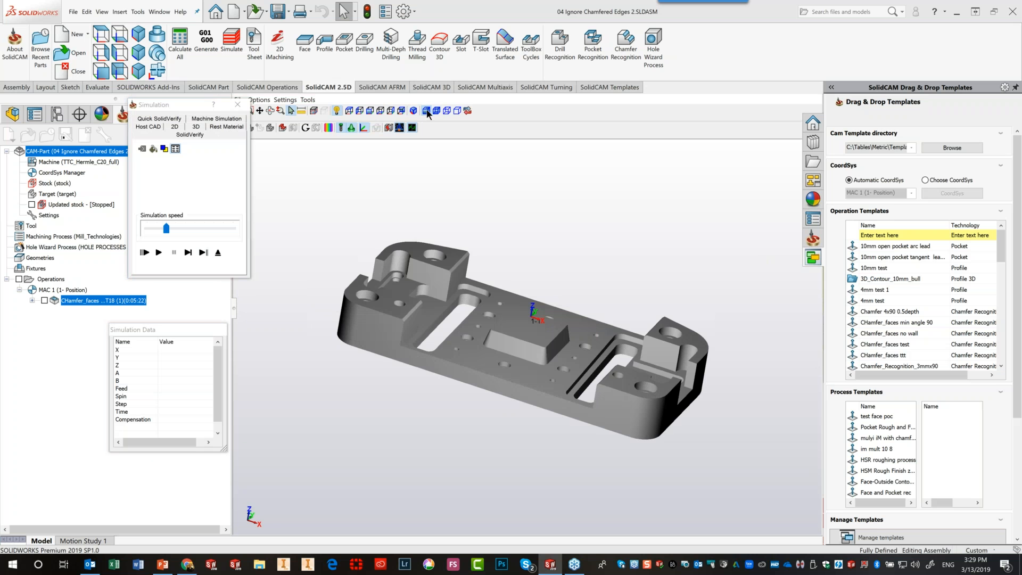
pyautogui.click(159, 253)
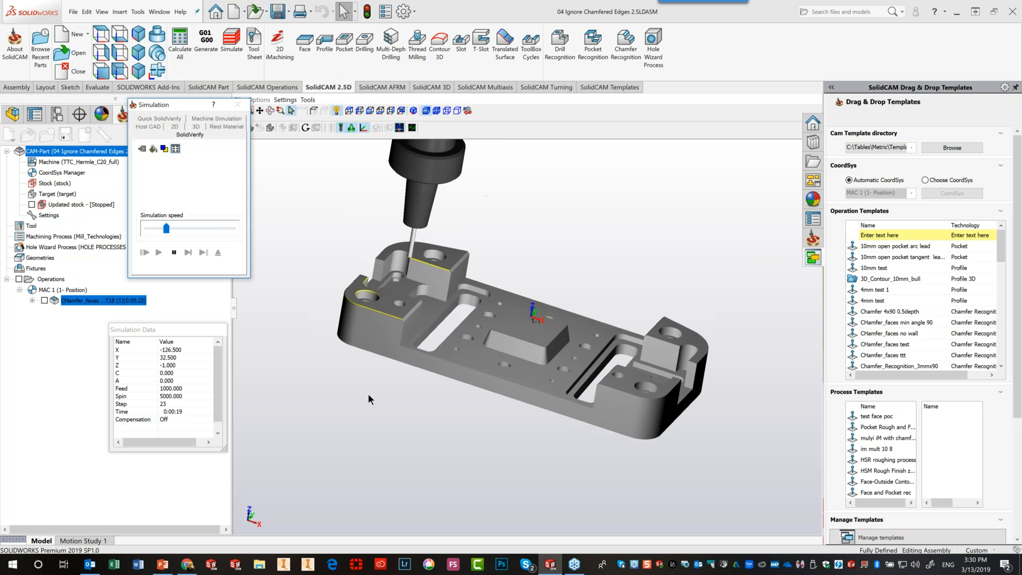
pyautogui.moveTo(166, 228); pyautogui.dragTo(223, 228)
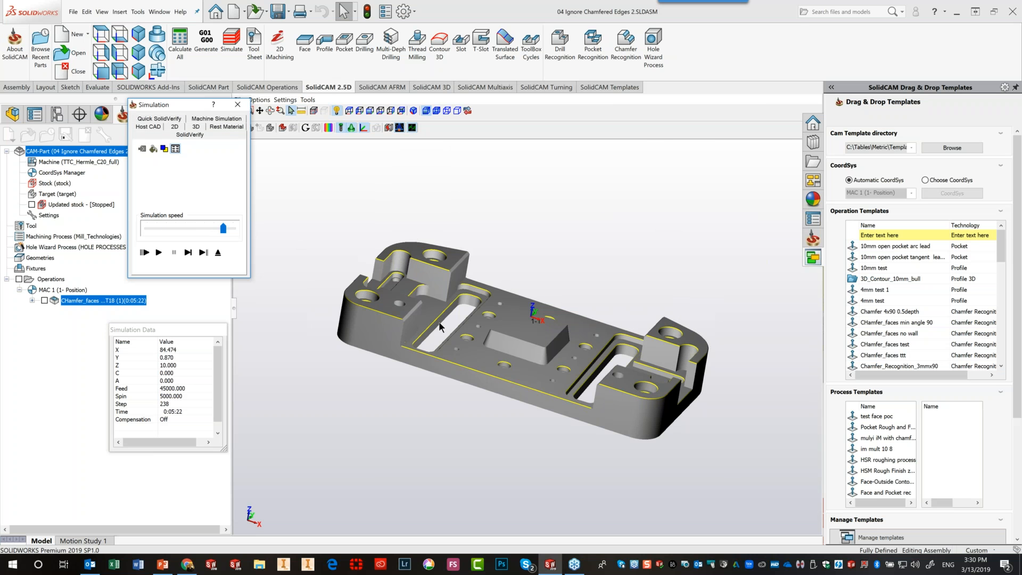
pyautogui.scroll(2, 407, 315)
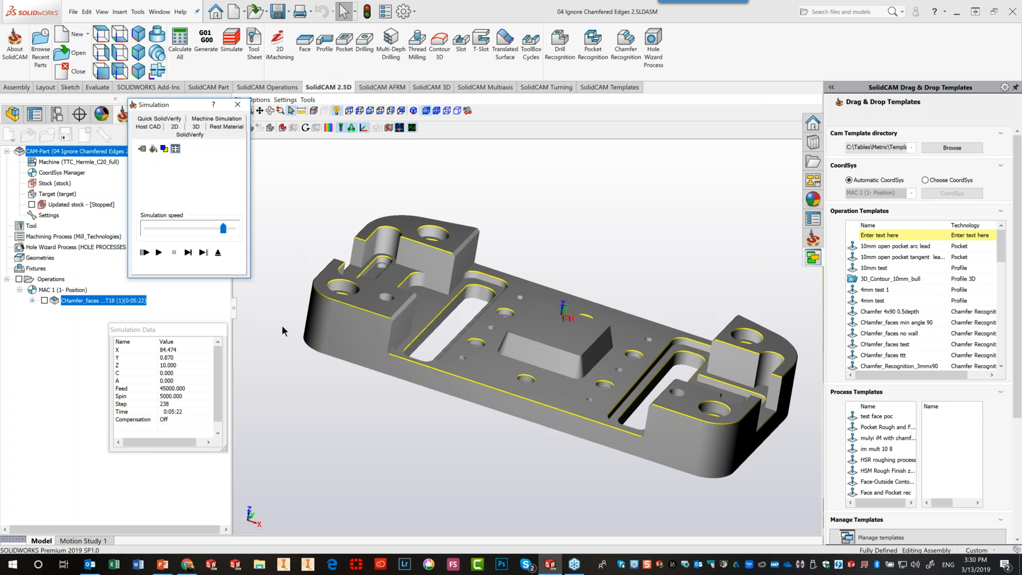
pyautogui.click(218, 253)
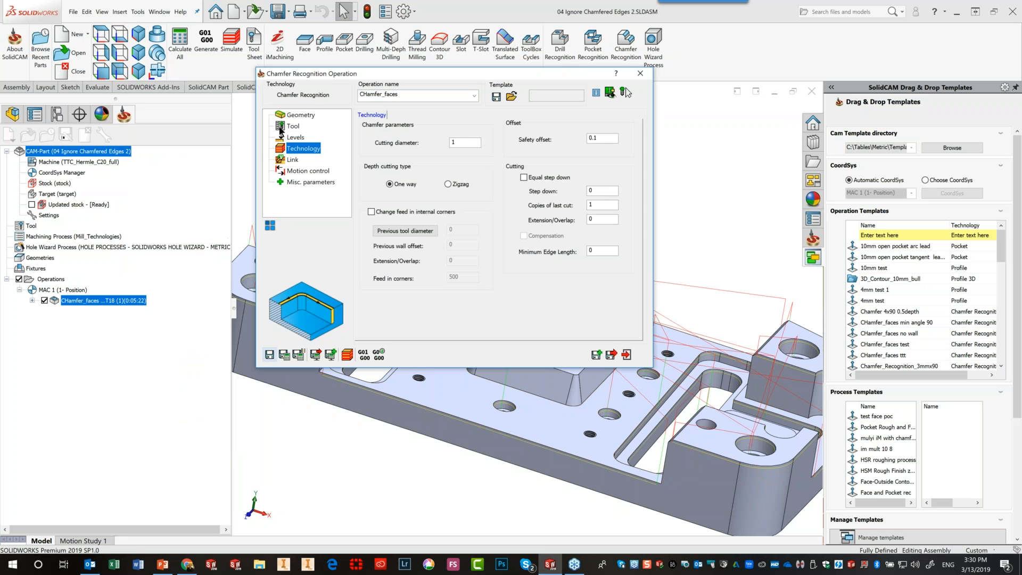
# Reopen the geometry, clear the selection, set the floor-wall angle filter to 70 and repick the solid
pyautogui.click(299, 115)
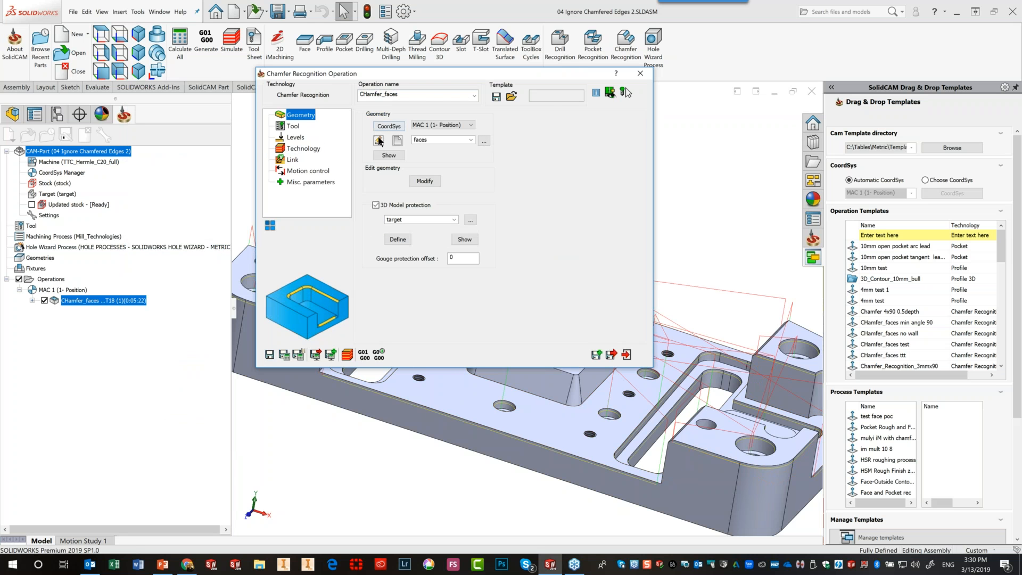
pyautogui.click(378, 140)
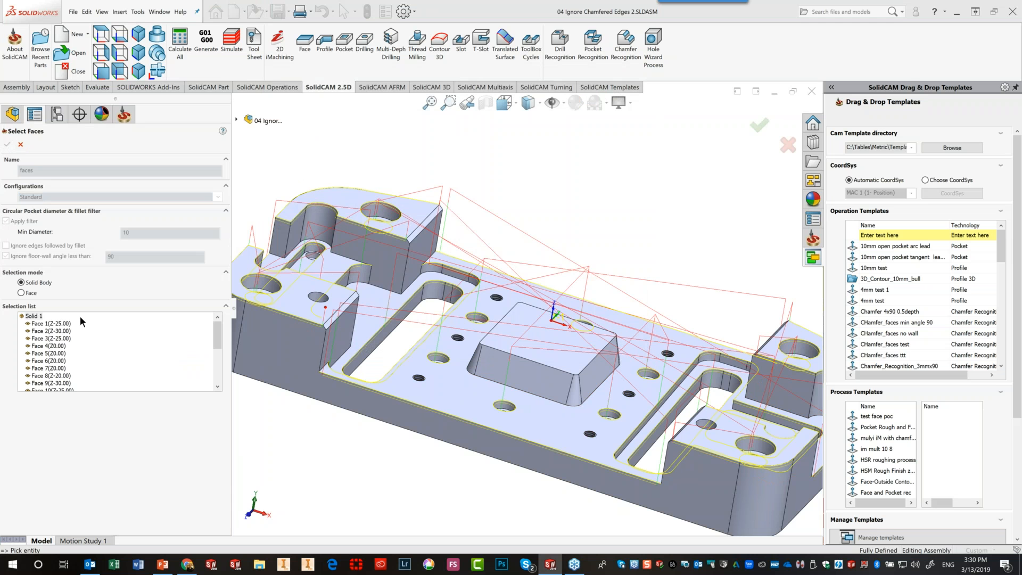
pyautogui.rightClick(35, 316)
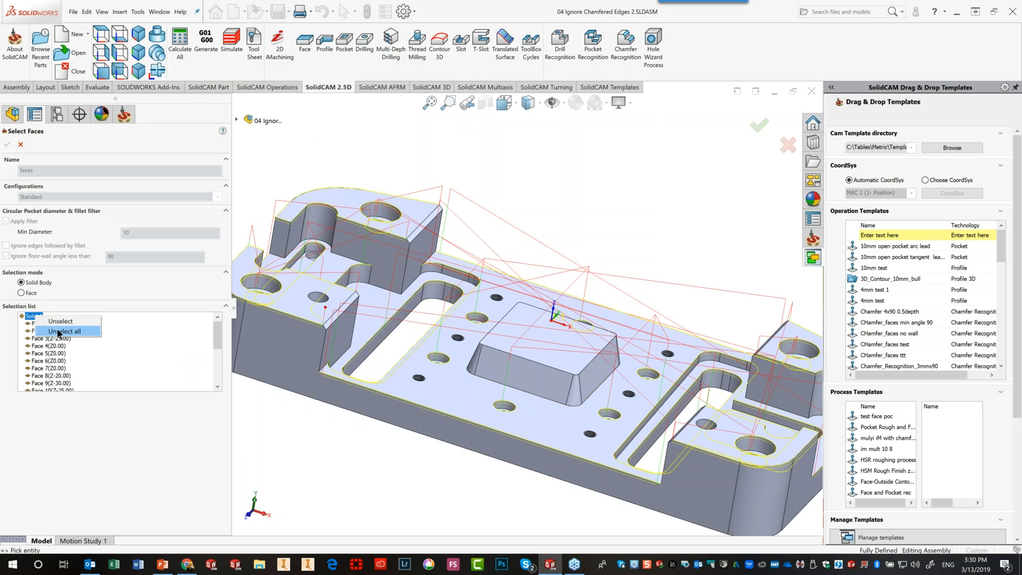
pyautogui.click(59, 331)
pyautogui.doubleClick(120, 259)
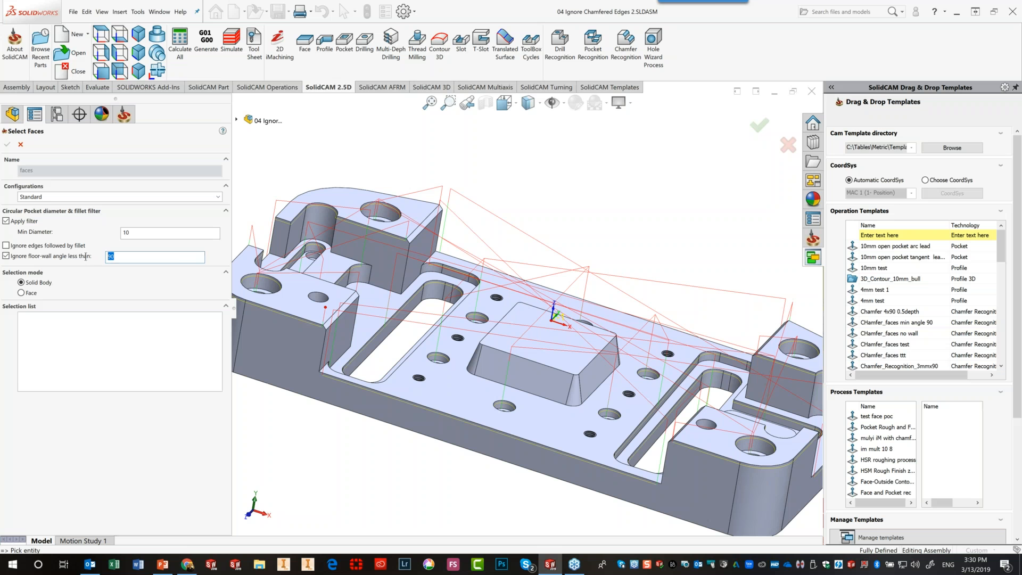
pyautogui.write('70')
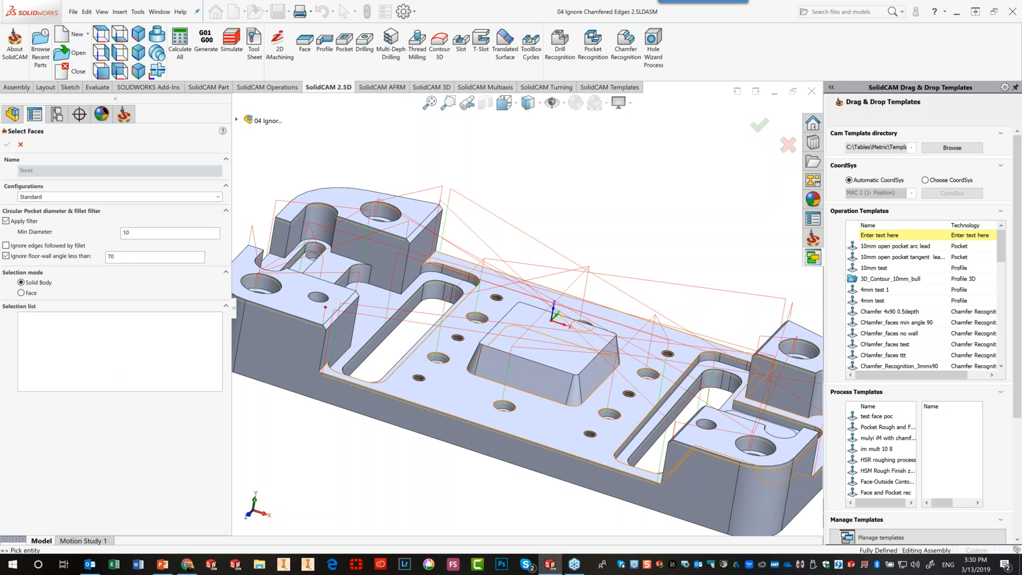
pyautogui.click(459, 401)
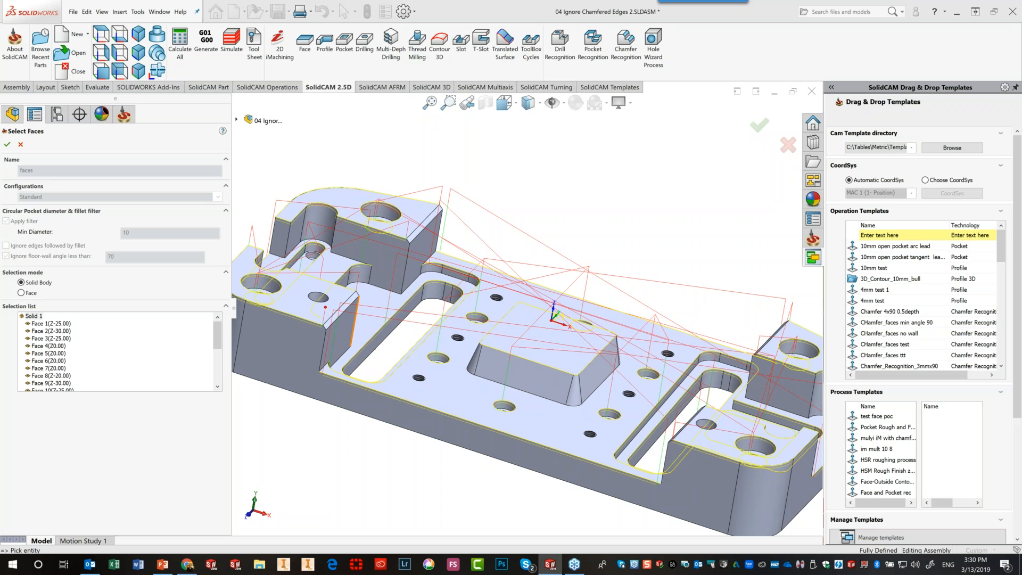
# Confirm the faces, recalculate the CHamfer_faces toolpath and play its simulation
pyautogui.click(7, 144)
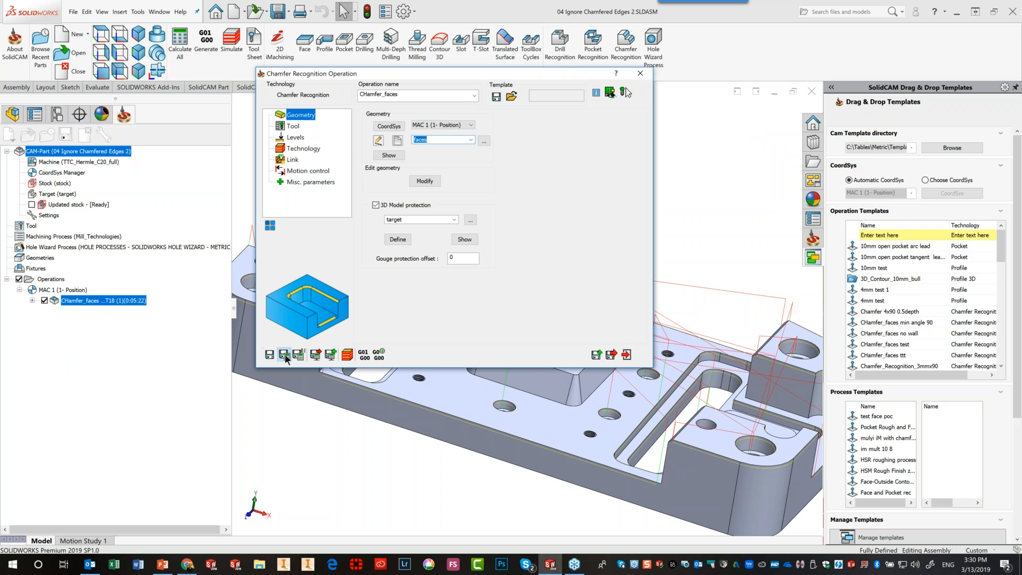
pyautogui.click(284, 354)
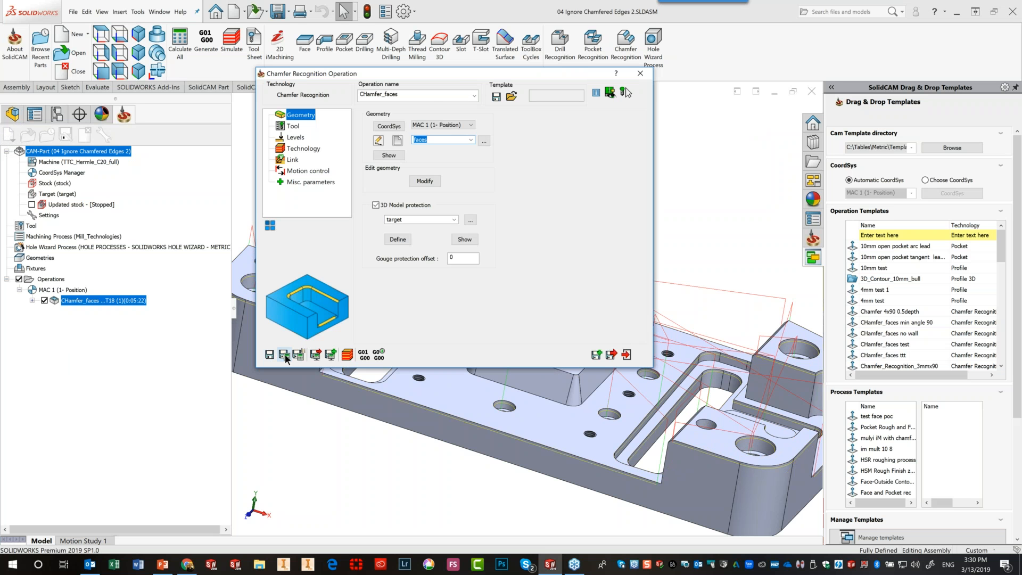
pyautogui.click(625, 93)
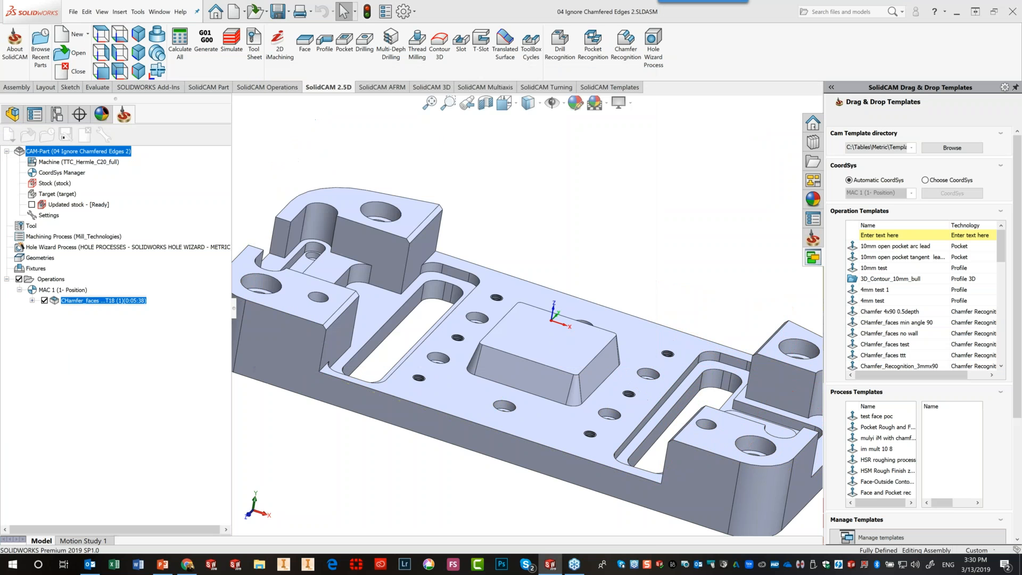
pyautogui.click(156, 258)
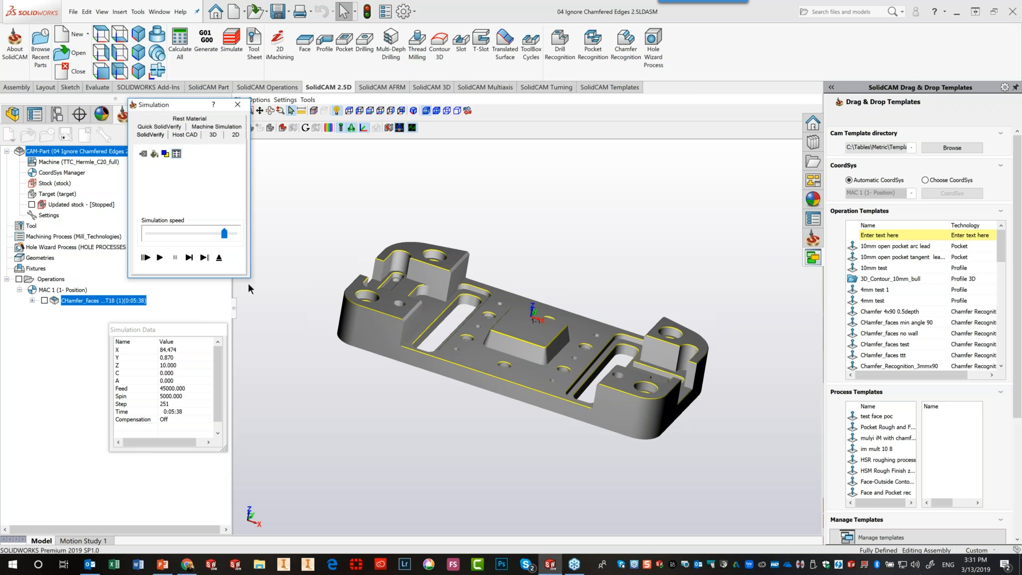
# Exit the simulation and the Chamfer Recognition dialog, then switch to the presentation
pyautogui.click(219, 258)
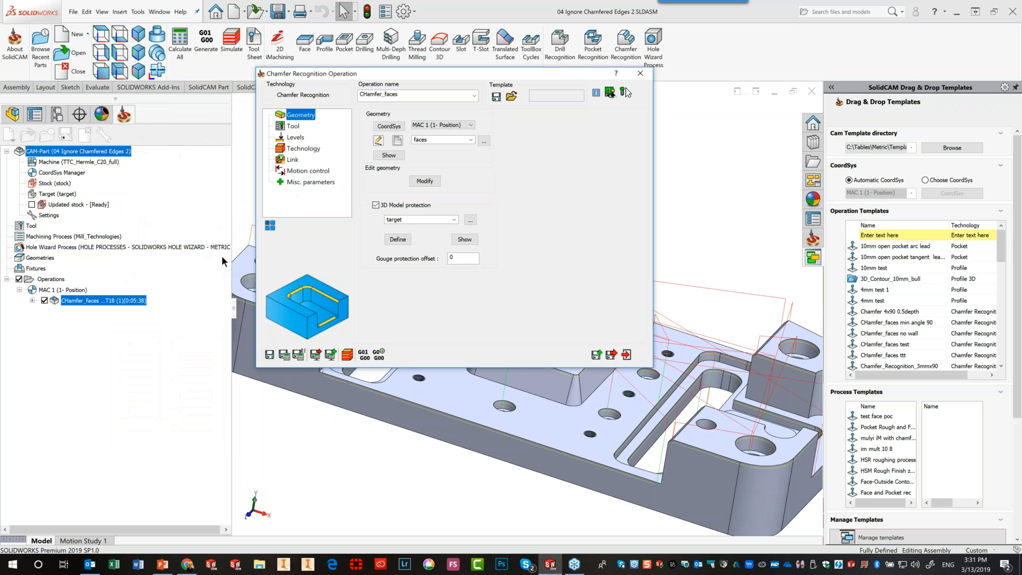
pyautogui.click(630, 353)
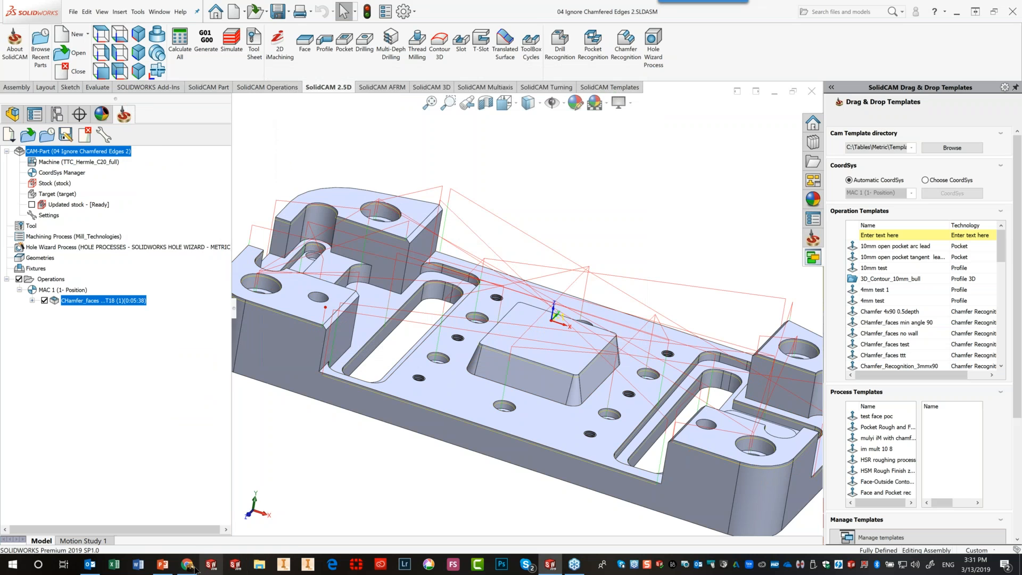
pyautogui.click(162, 564)
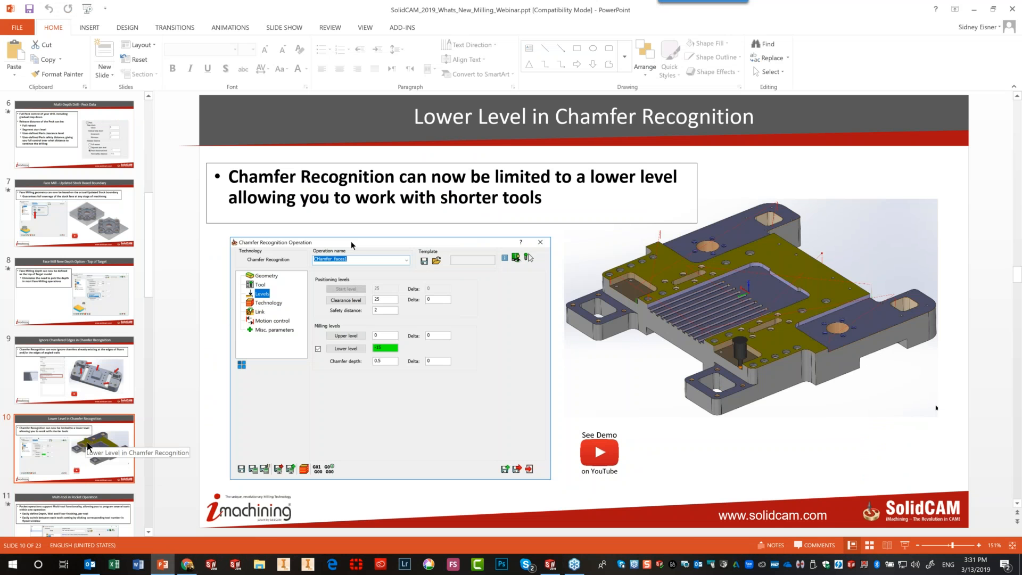
# Advance to the Multi-tool in Pocket Operation slide and return to SOLIDWORKS
pyautogui.press('Down')
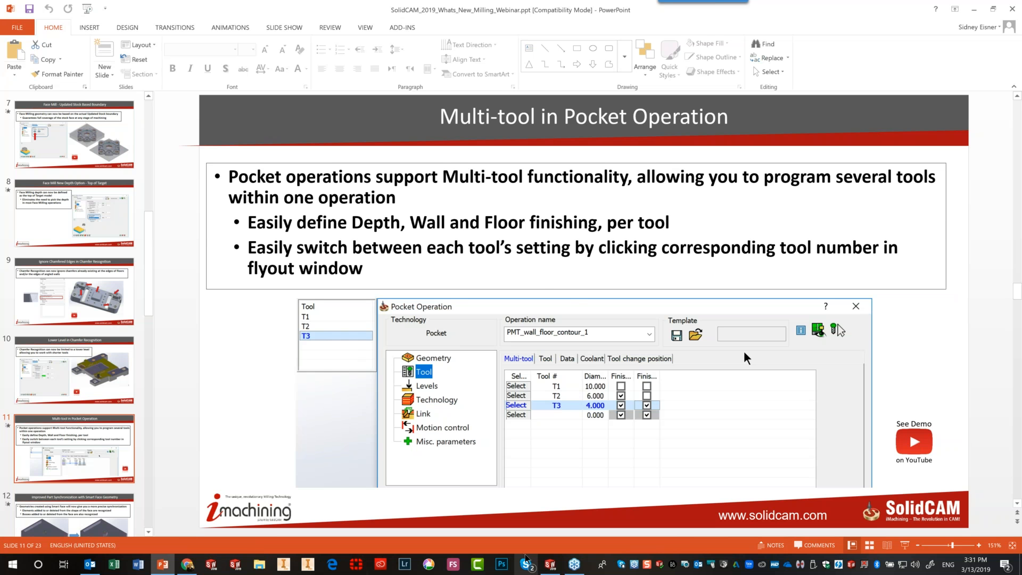
pyautogui.click(551, 566)
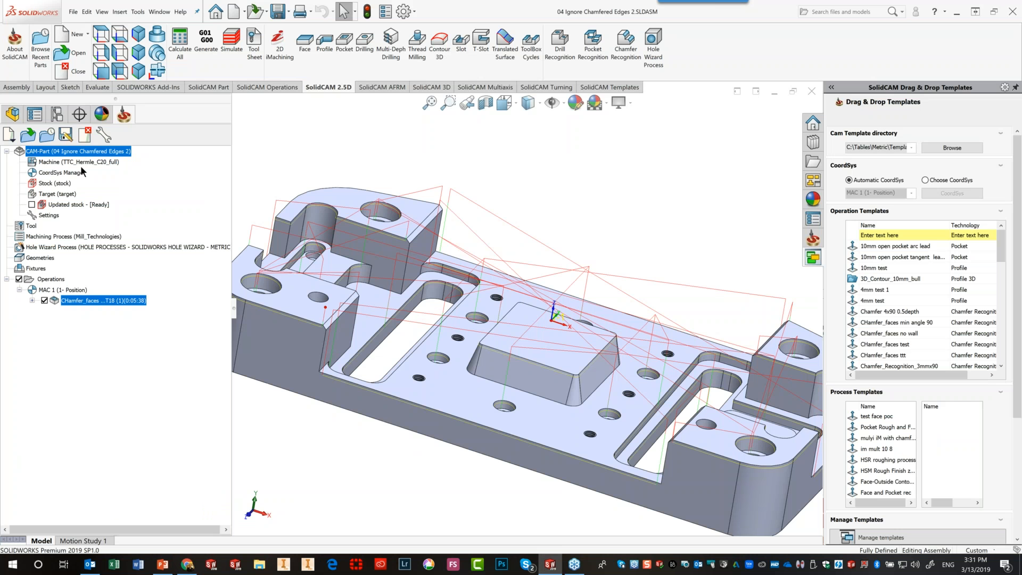
# Open the CAM part 05 POCKET MULTI TOOL.prz with its two G_PMT_contour operations
pyautogui.click(64, 57)
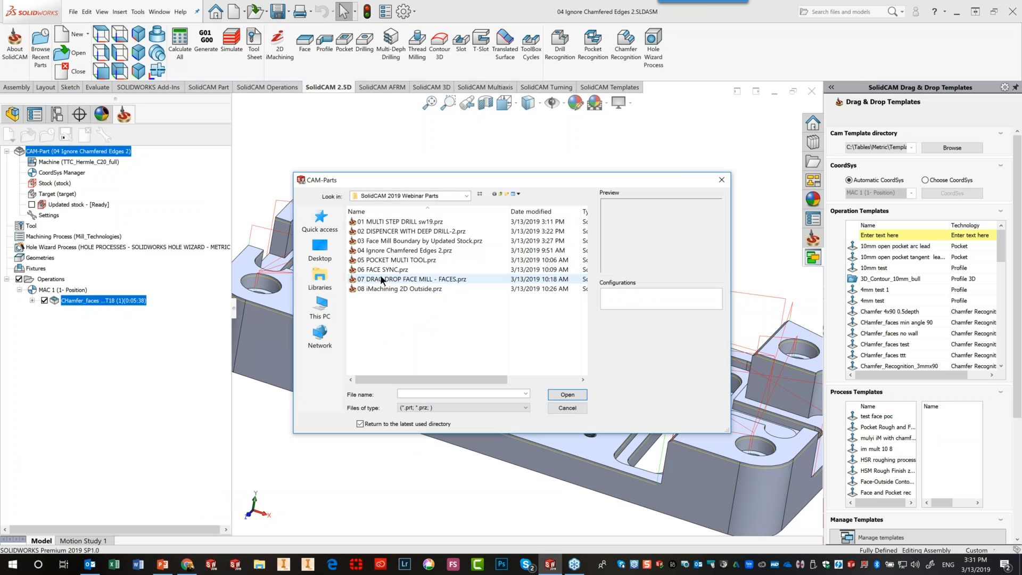
pyautogui.click(378, 259)
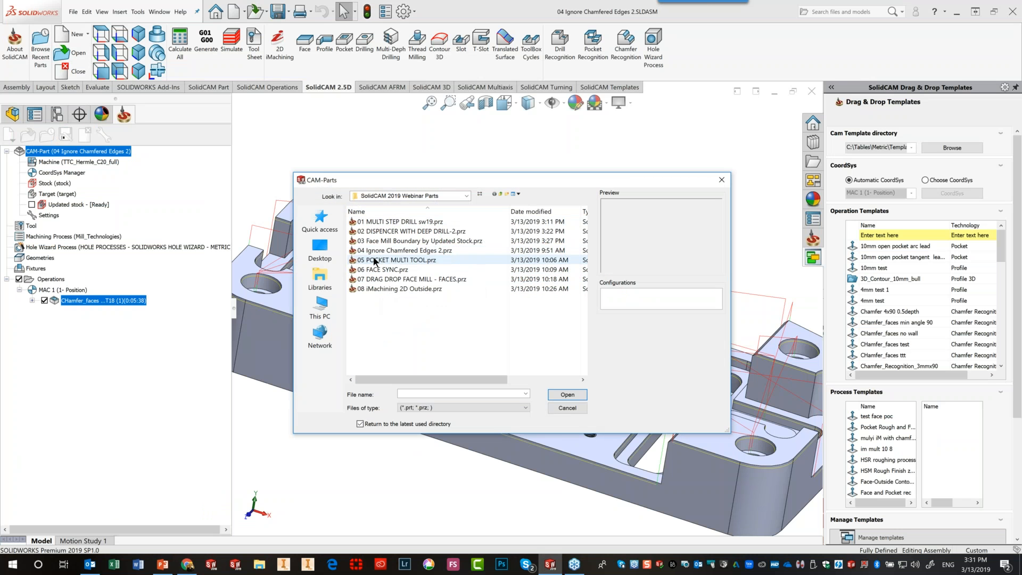
pyautogui.click(566, 394)
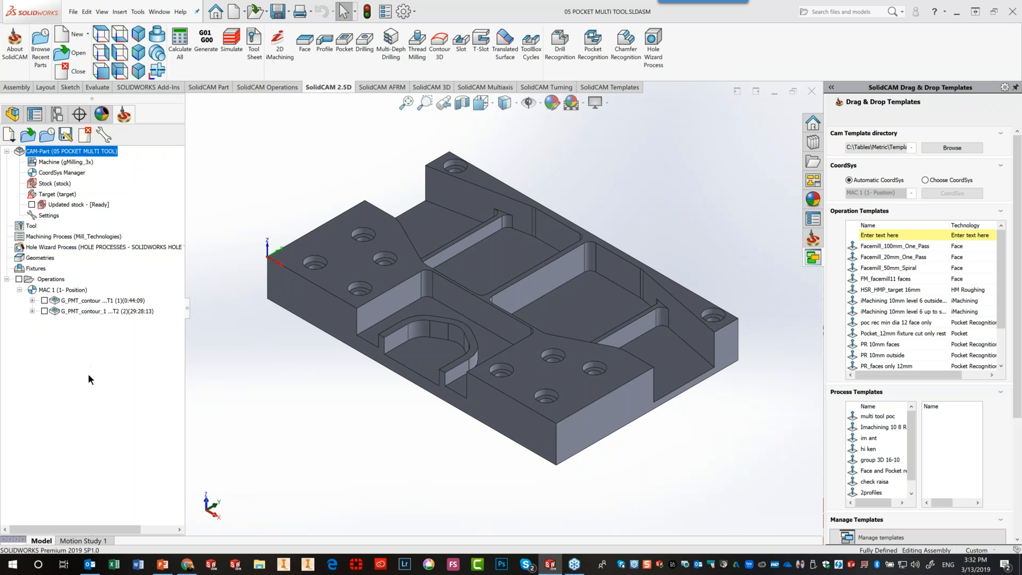
# Edit the G_PMT_contour T1 Pocket operation and display its multi-tool list with T1 and T2
pyautogui.click(84, 300)
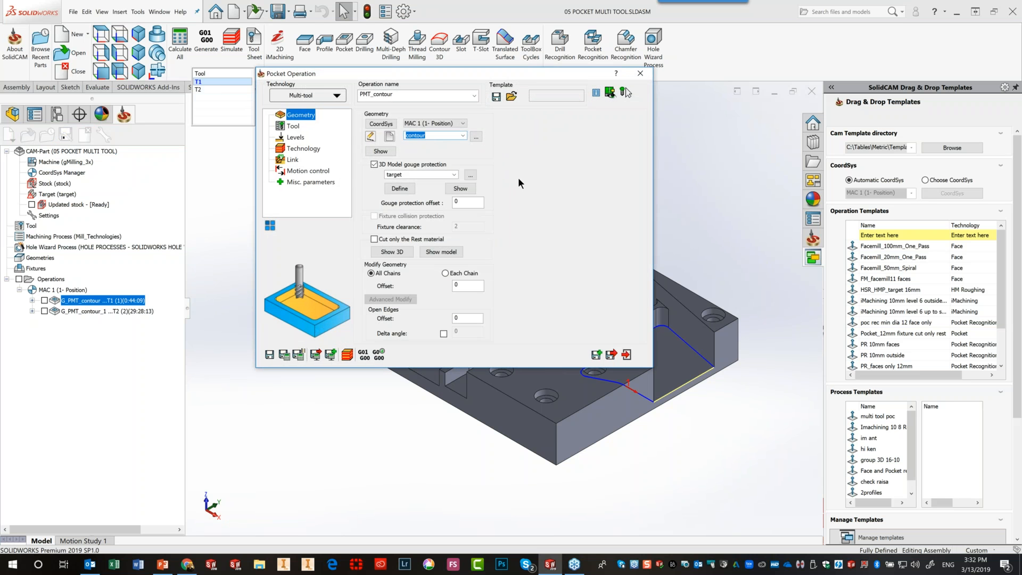
pyautogui.click(290, 127)
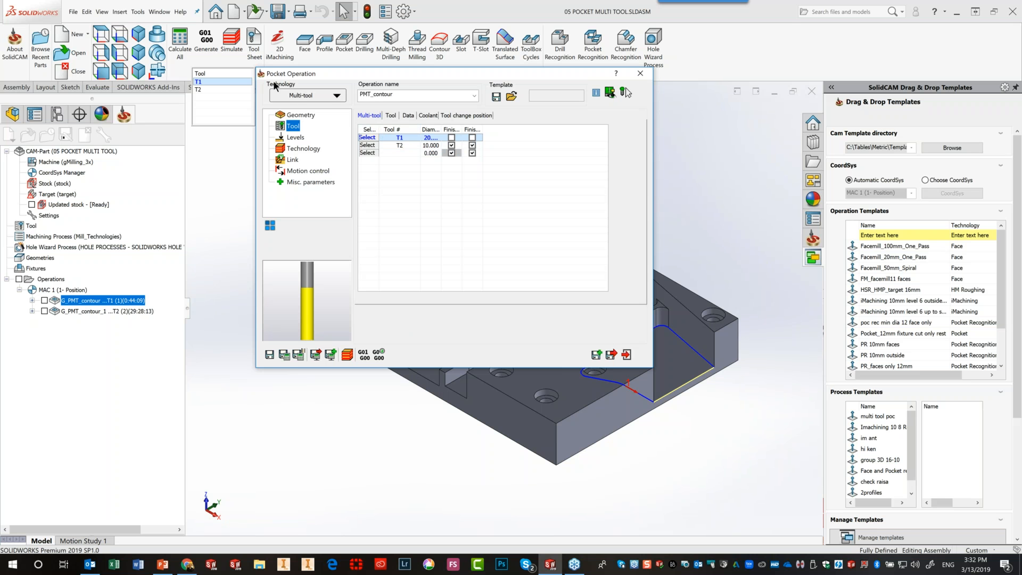
# Compare T1 and T2 settings and widen the Finish column to read Finish Wall and Finish Floor
pyautogui.click(335, 97)
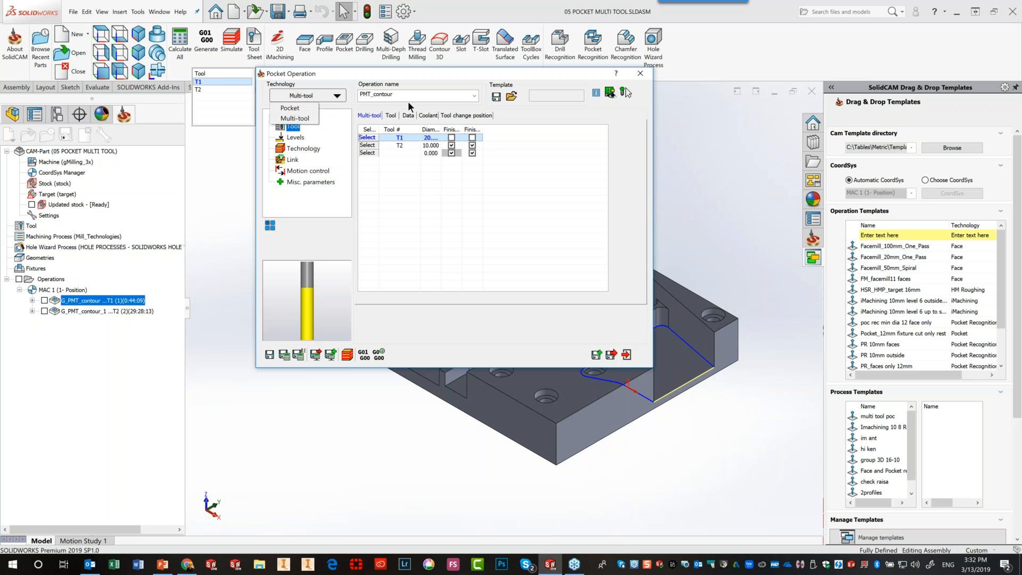
pyautogui.click(510, 114)
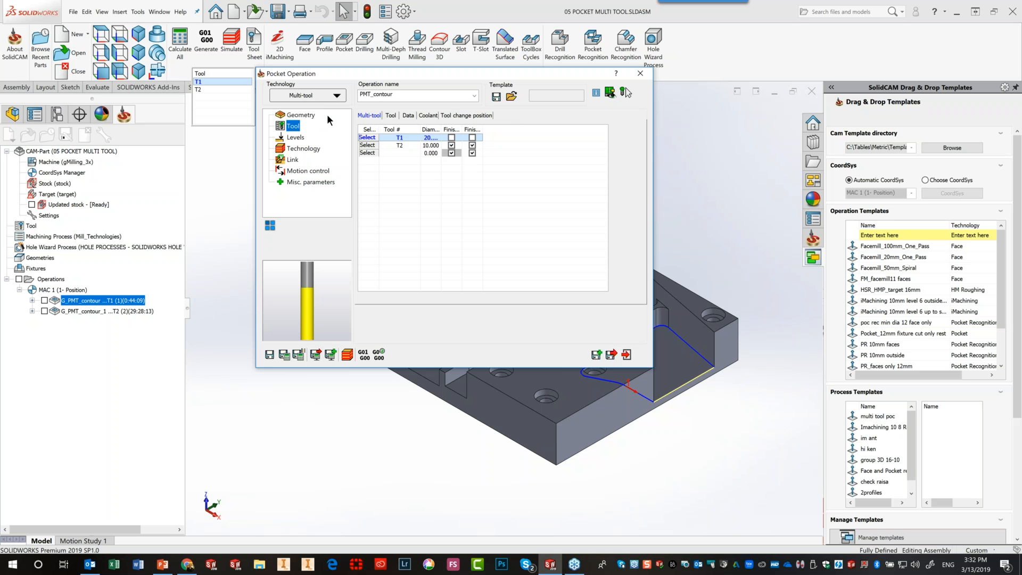
pyautogui.click(205, 89)
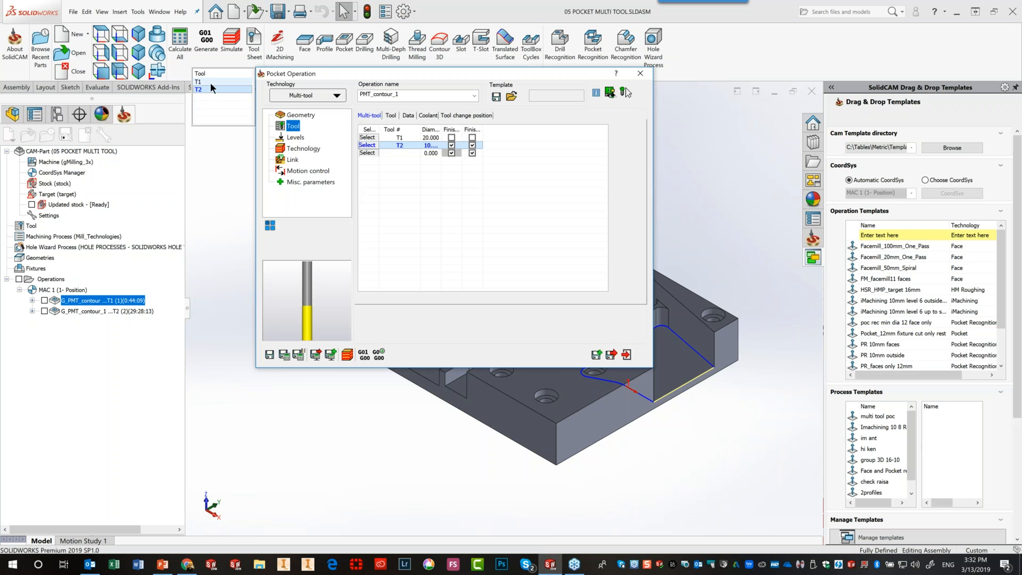
pyautogui.click(210, 82)
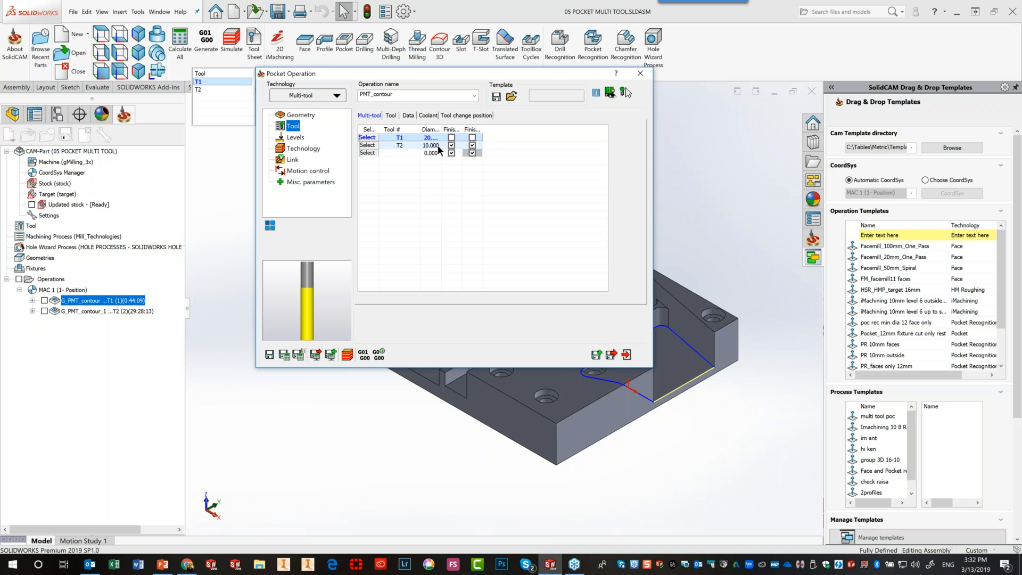
pyautogui.moveTo(463, 127); pyautogui.dragTo(543, 128)
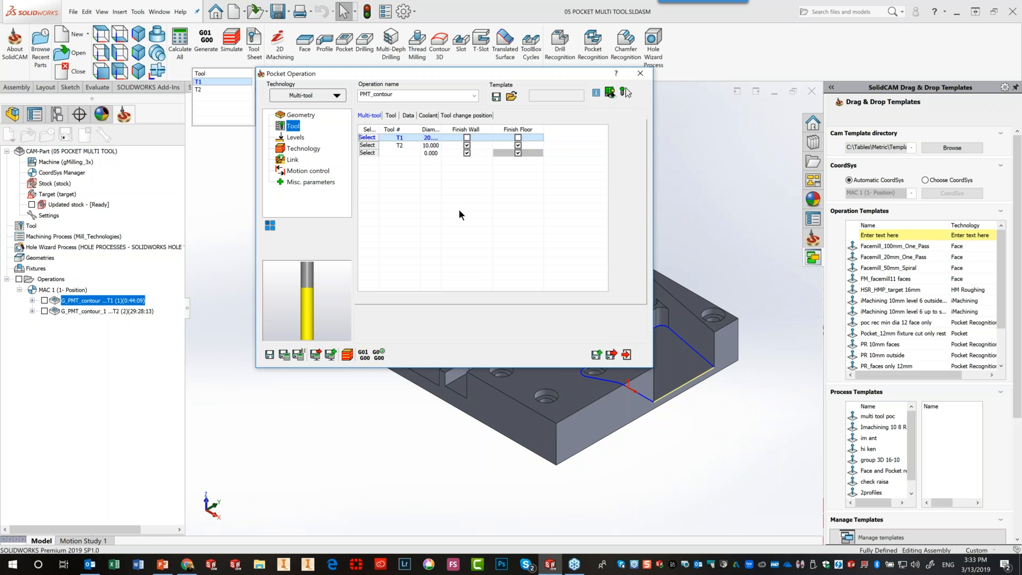
# Review the Technology offsets for T1 and T2, then return to the tool list
pyautogui.click(288, 146)
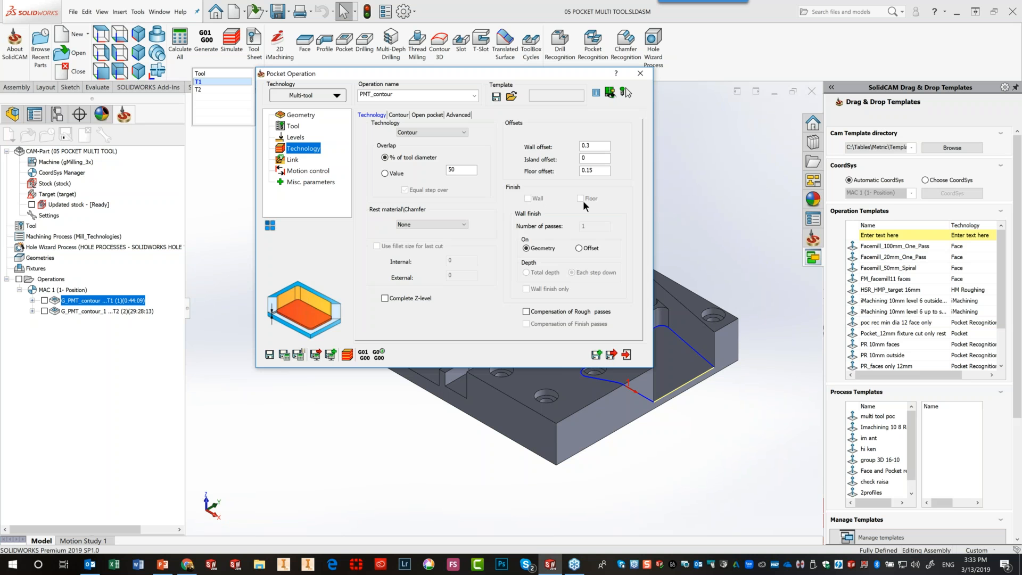
pyautogui.click(221, 88)
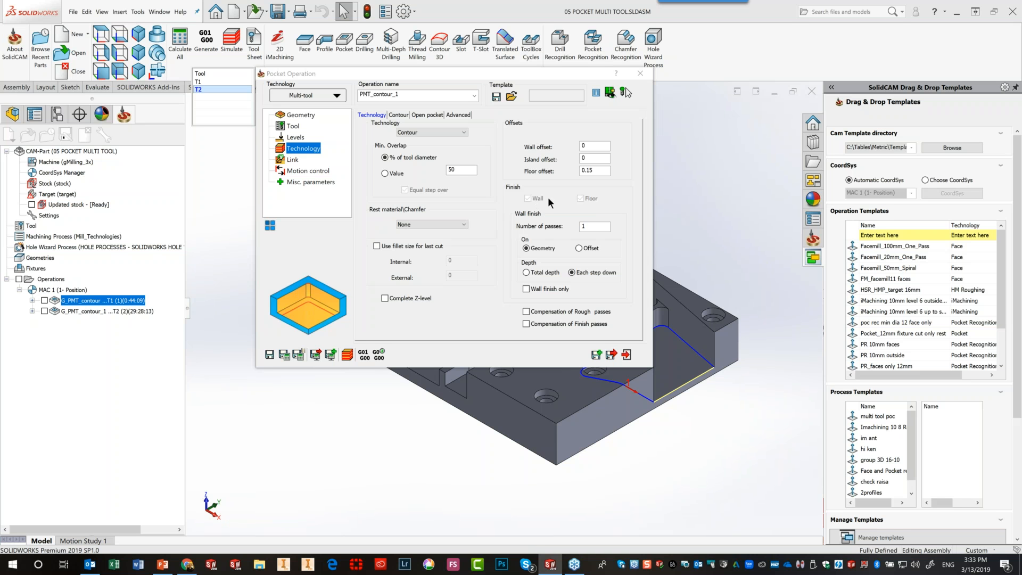
pyautogui.click(580, 198)
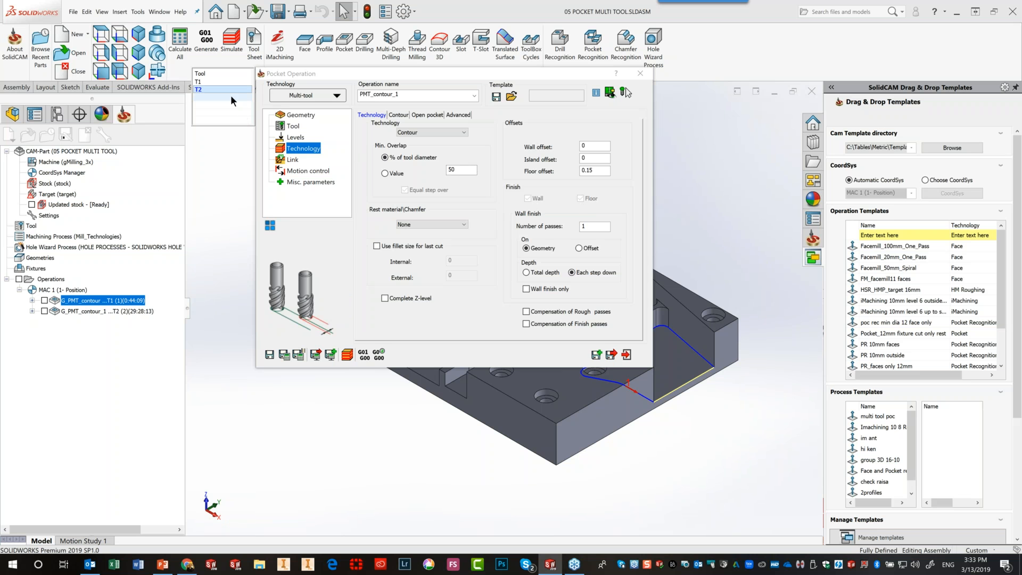
pyautogui.click(293, 126)
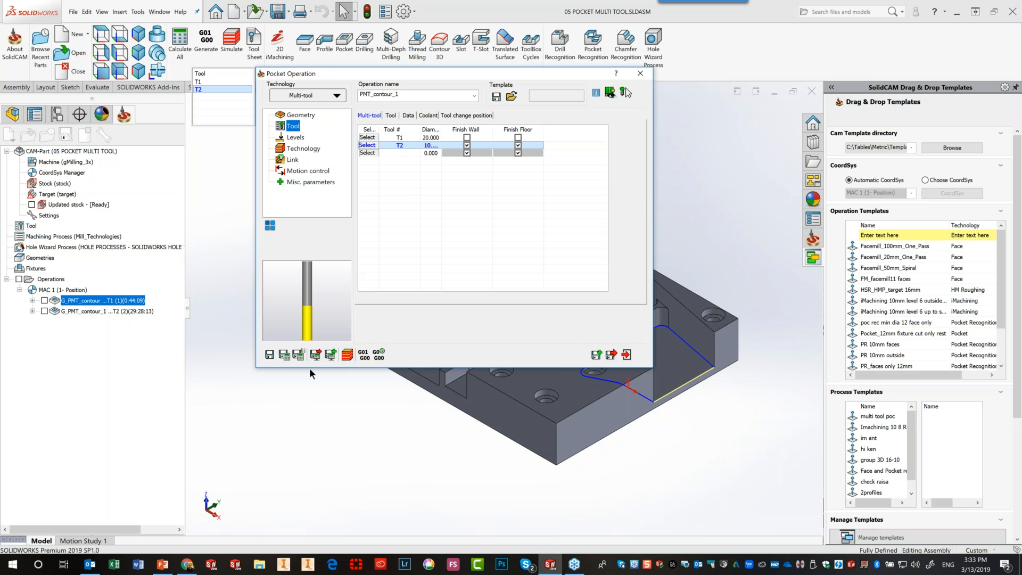
# Close the Pocket operation and show PowerPoint slide 12, 'Improved Part Synchronization with Smart Face Geometry'
pyautogui.click(626, 354)
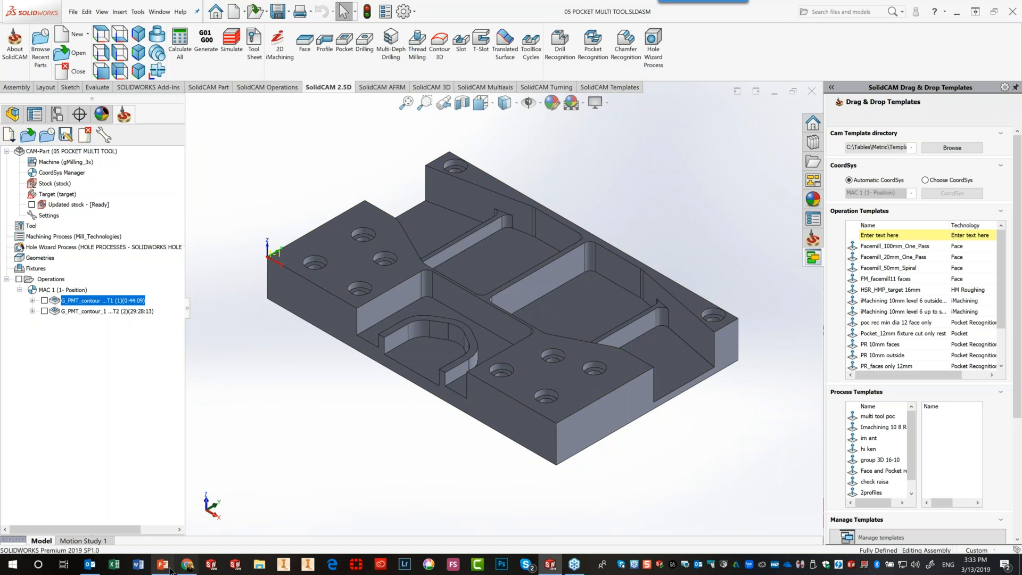
pyautogui.click(165, 567)
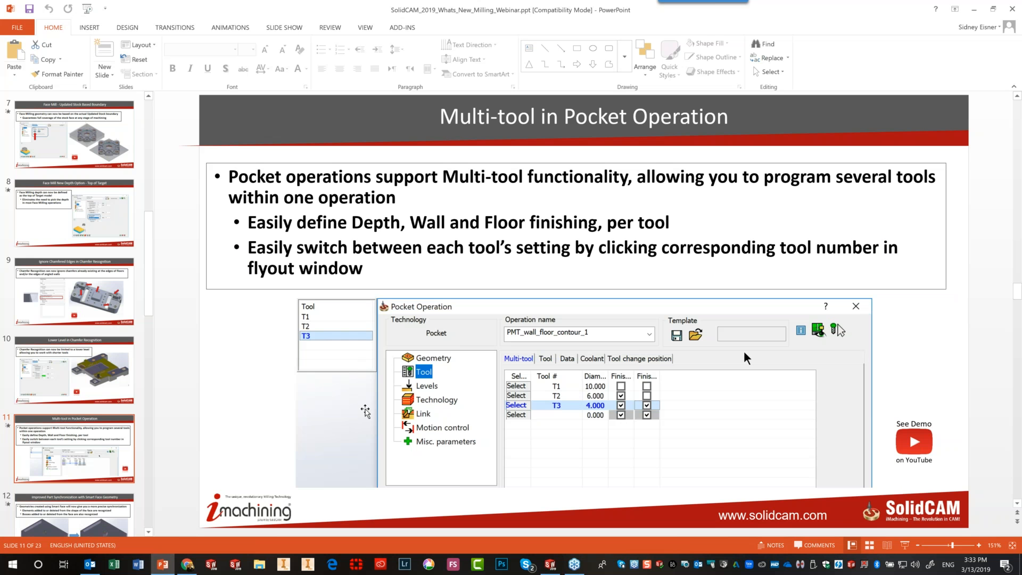
pyautogui.scroll(-1, 365, 411)
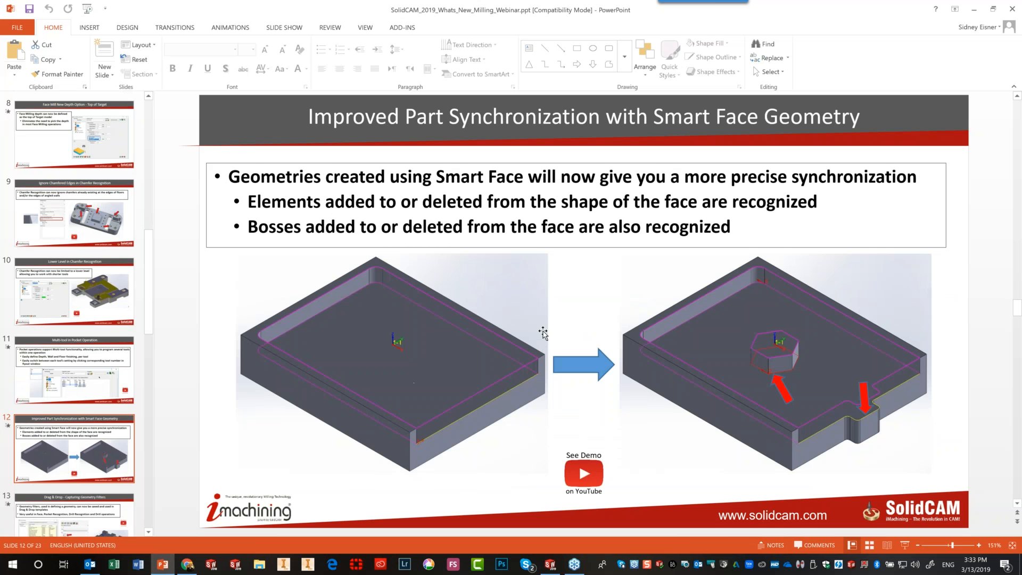
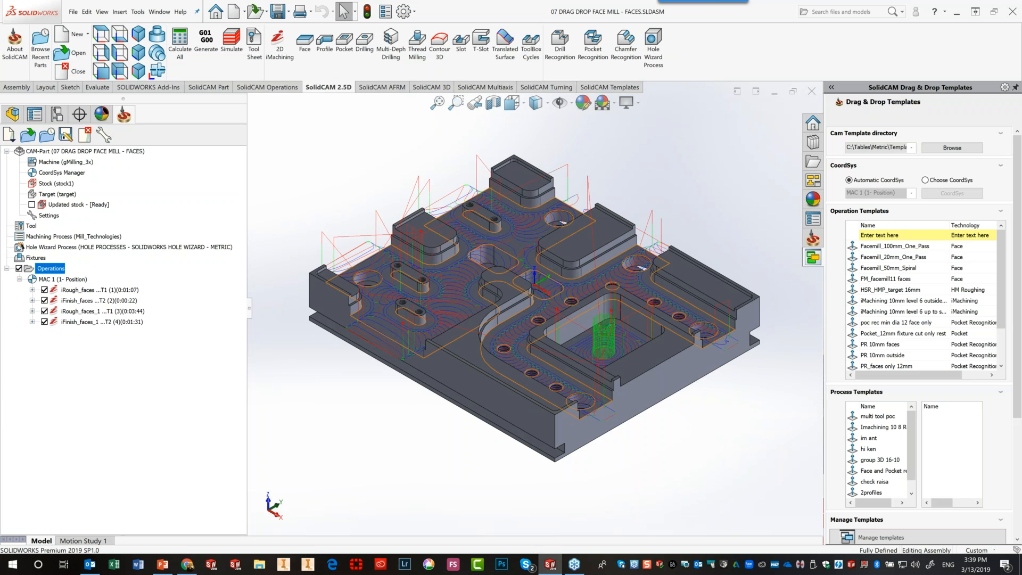
# Drop the operation template onto the part and display the updated stock around it
pyautogui.moveTo(576, 296); pyautogui.dragTo(576, 295)
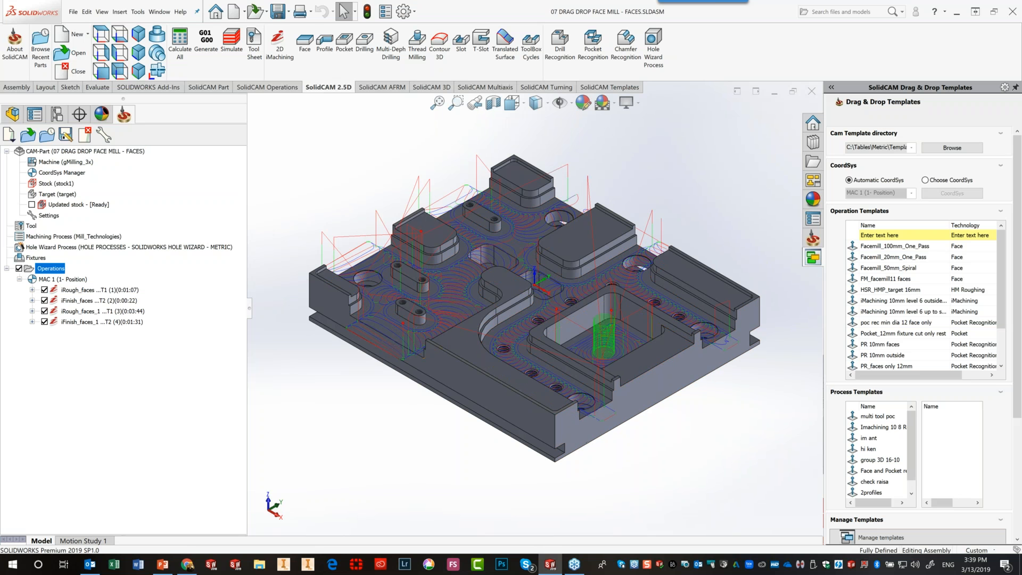
pyautogui.click(31, 204)
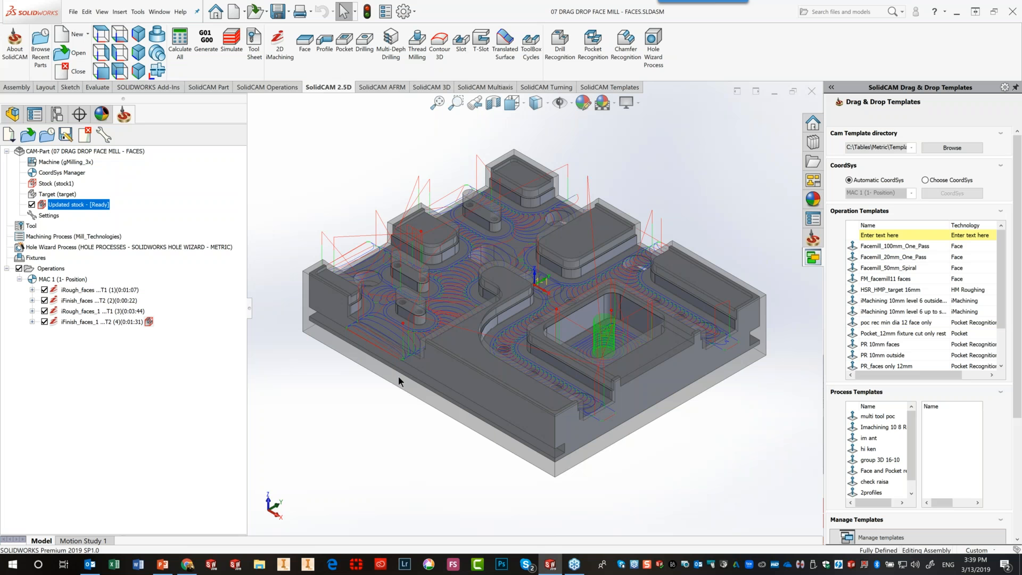
# From a low side view, uncheck Updated stock and the Operations node to leave the bare part
pyautogui.moveTo(398, 376); pyautogui.dragTo(443, 325, button='middle')
pyautogui.scroll(-5, 449, 318)
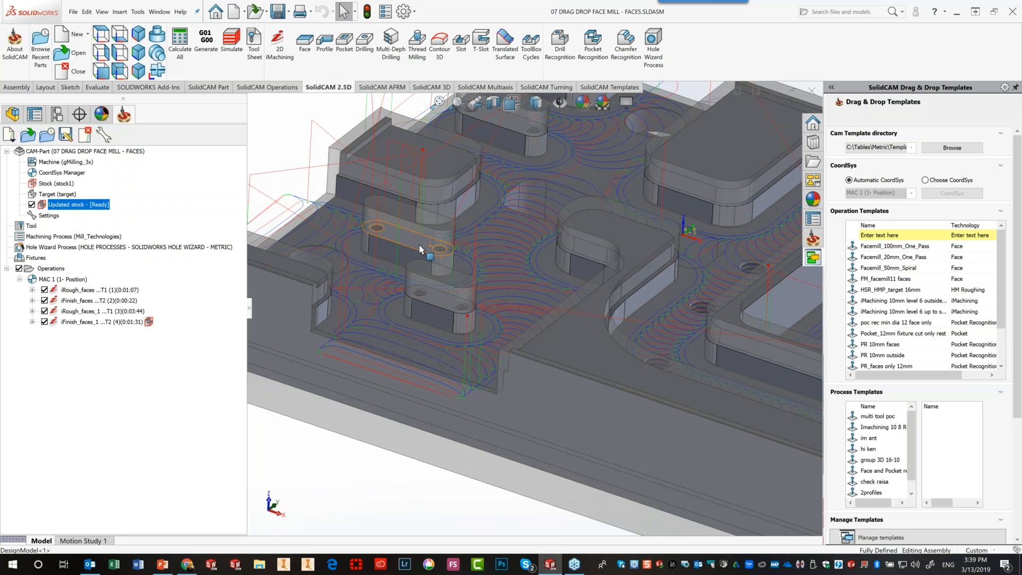
pyautogui.scroll(4, 527, 206)
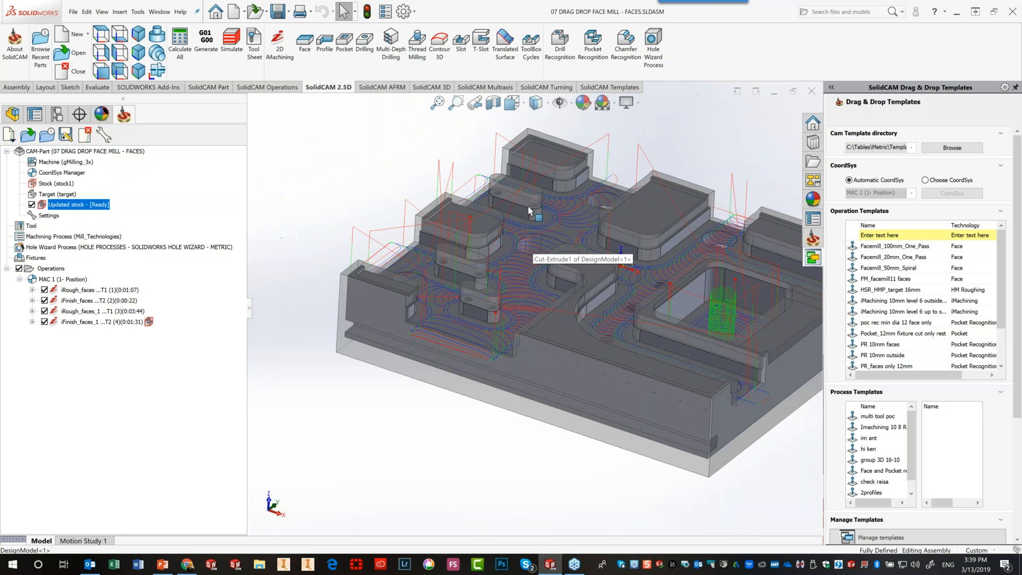
pyautogui.scroll(-2, 528, 206)
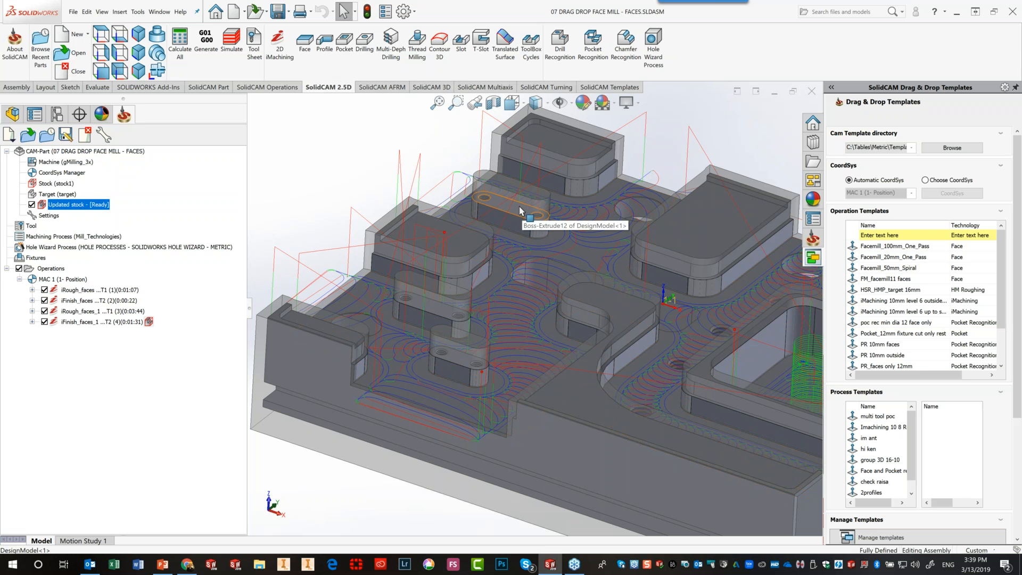
pyautogui.click(31, 204)
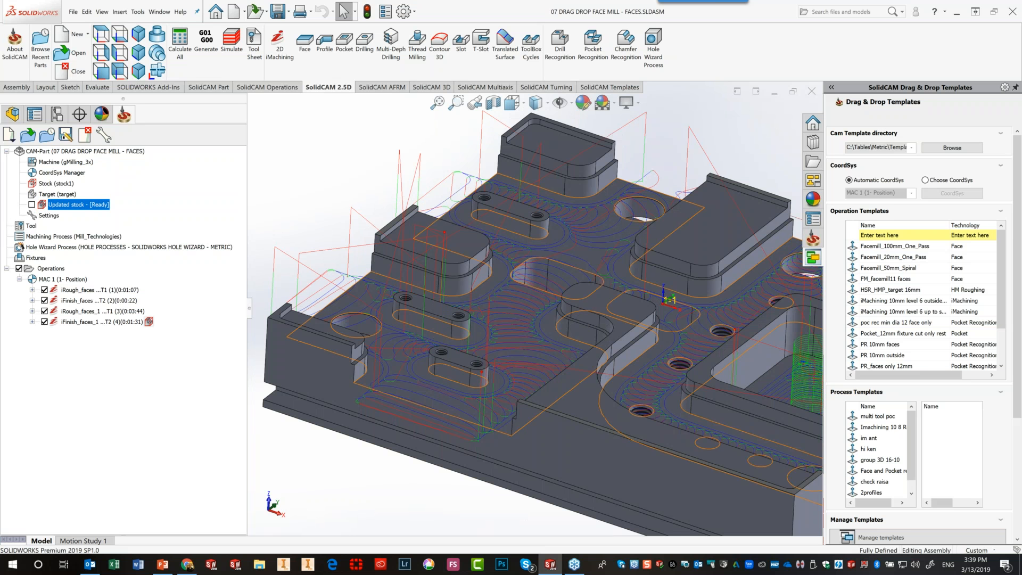
pyautogui.click(19, 268)
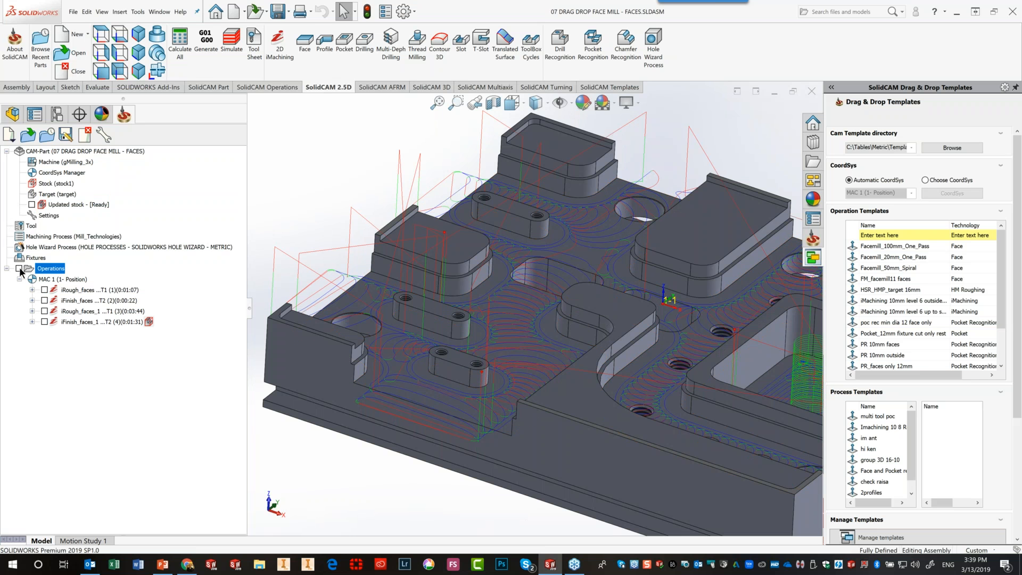
# Start a Face milling operation with a part-based boundary and new face-based geometry
pyautogui.click(305, 50)
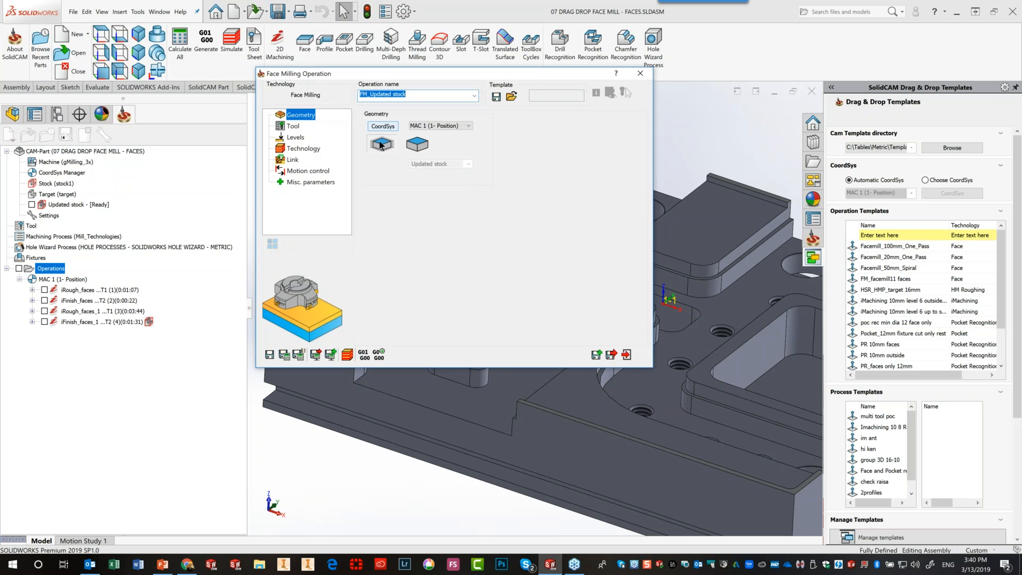
pyautogui.click(416, 145)
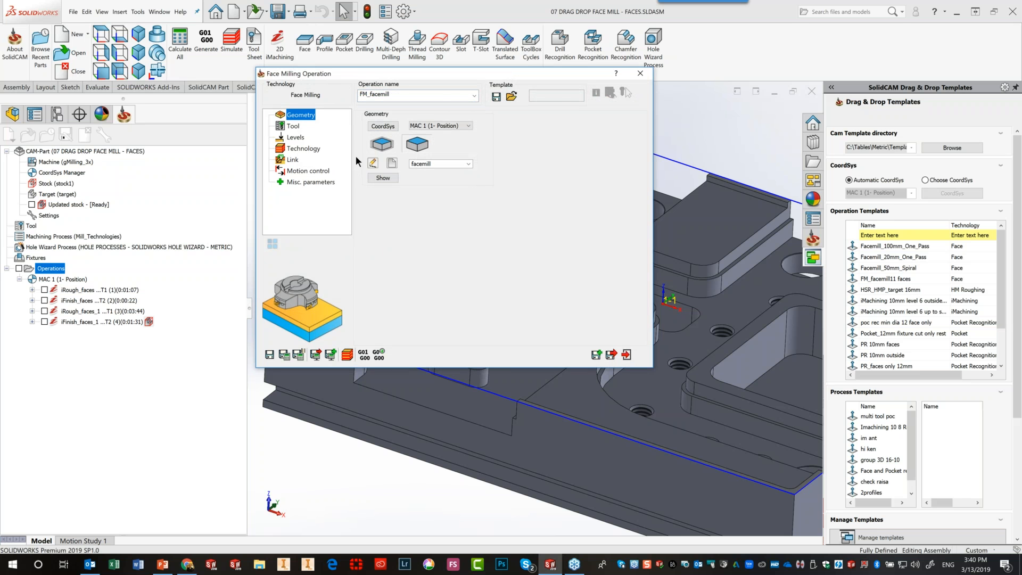
pyautogui.click(391, 163)
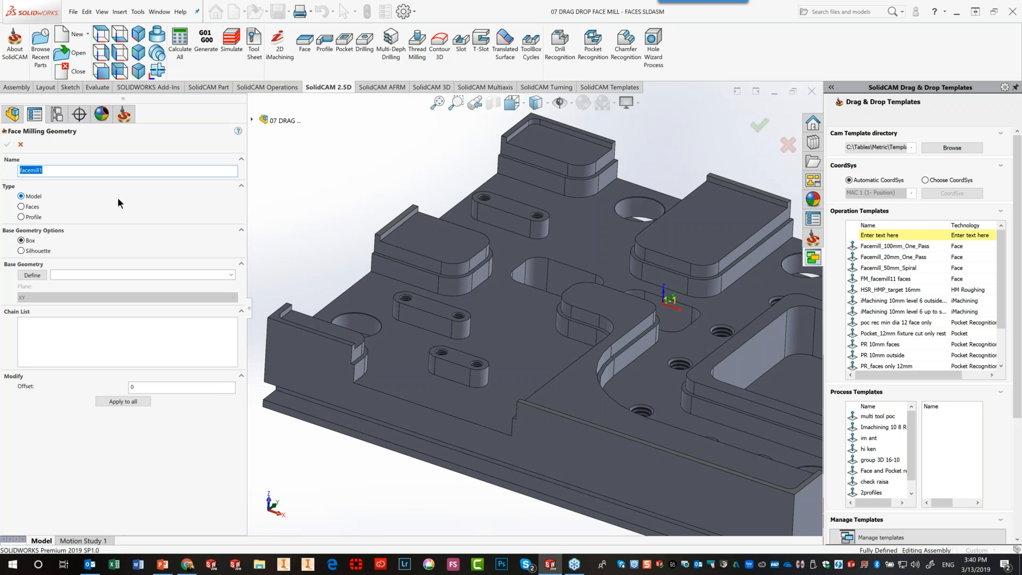
pyautogui.click(22, 207)
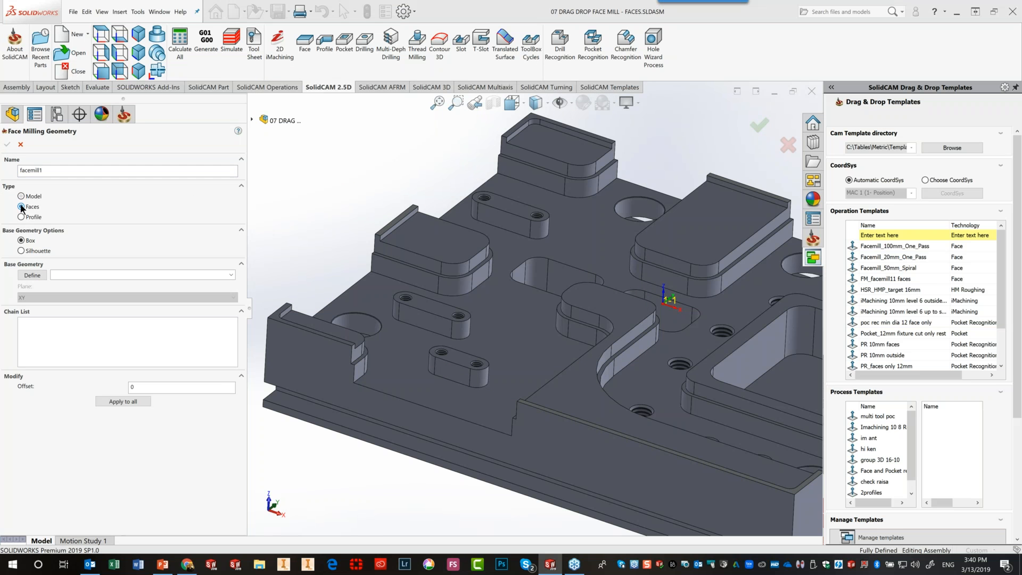
pyautogui.click(32, 274)
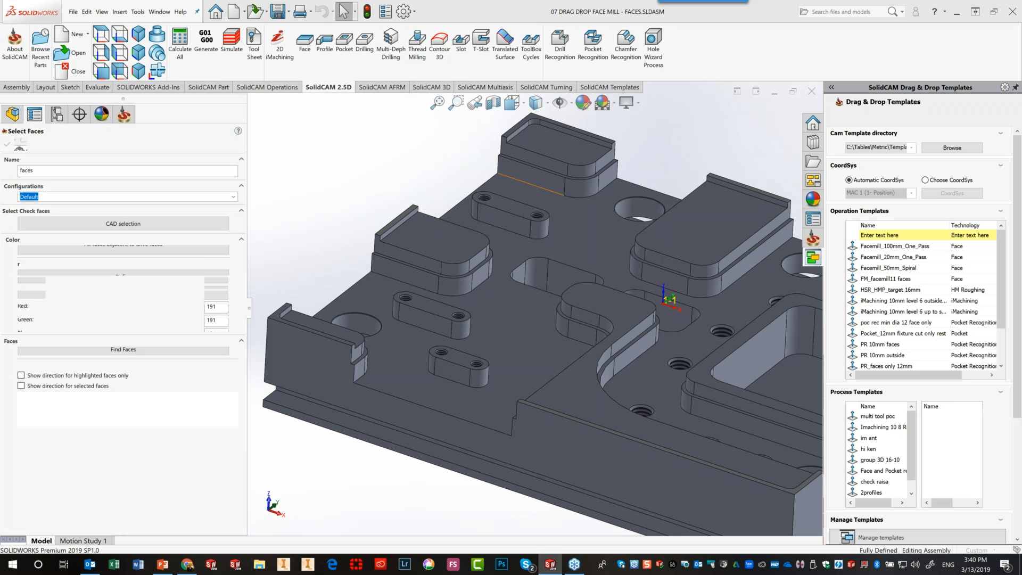
# Select the three slot-top faces and split them into separate chains for facemill1
pyautogui.click(511, 204)
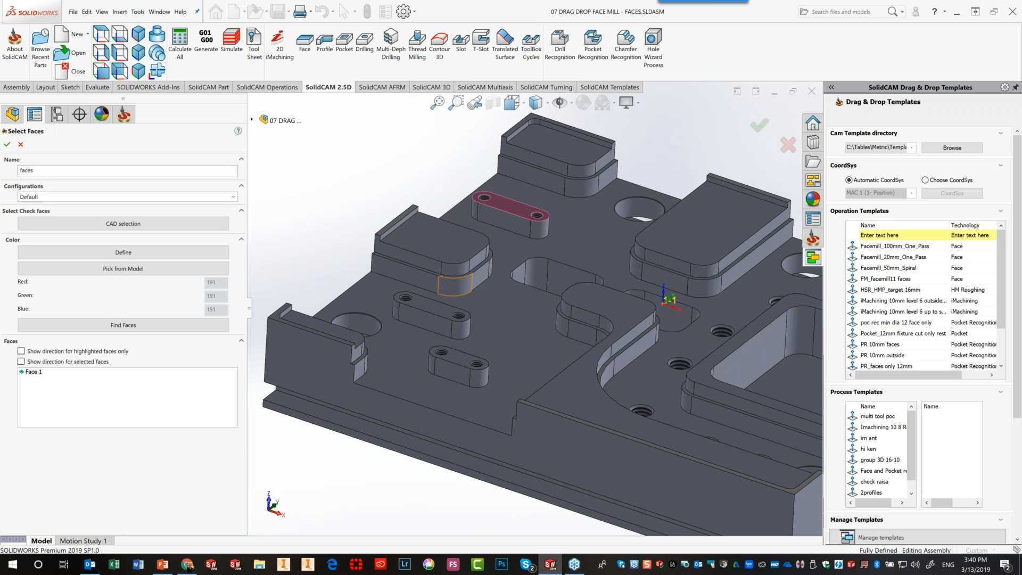
pyautogui.click(436, 306)
pyautogui.click(461, 359)
pyautogui.click(7, 144)
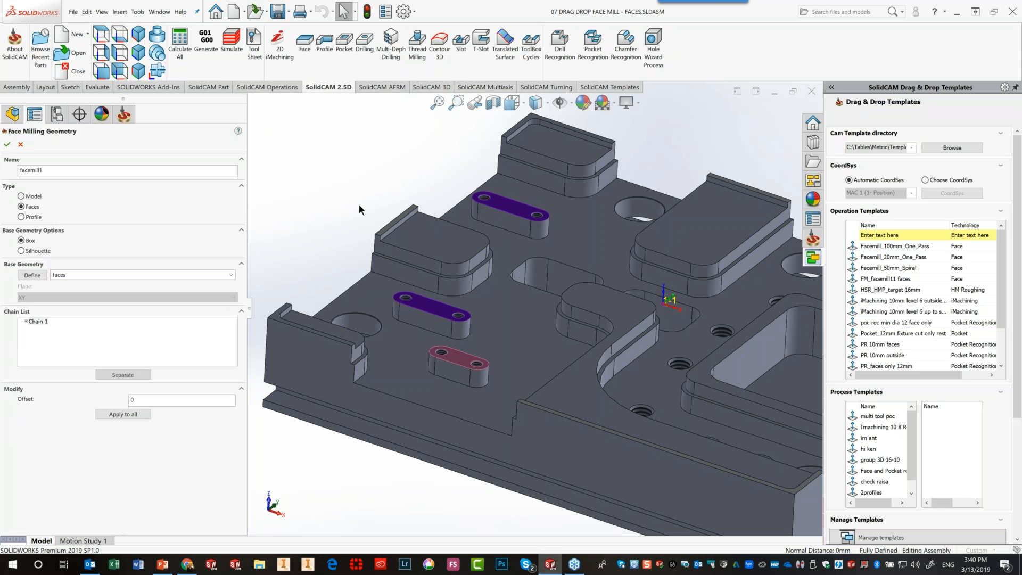
pyautogui.click(131, 375)
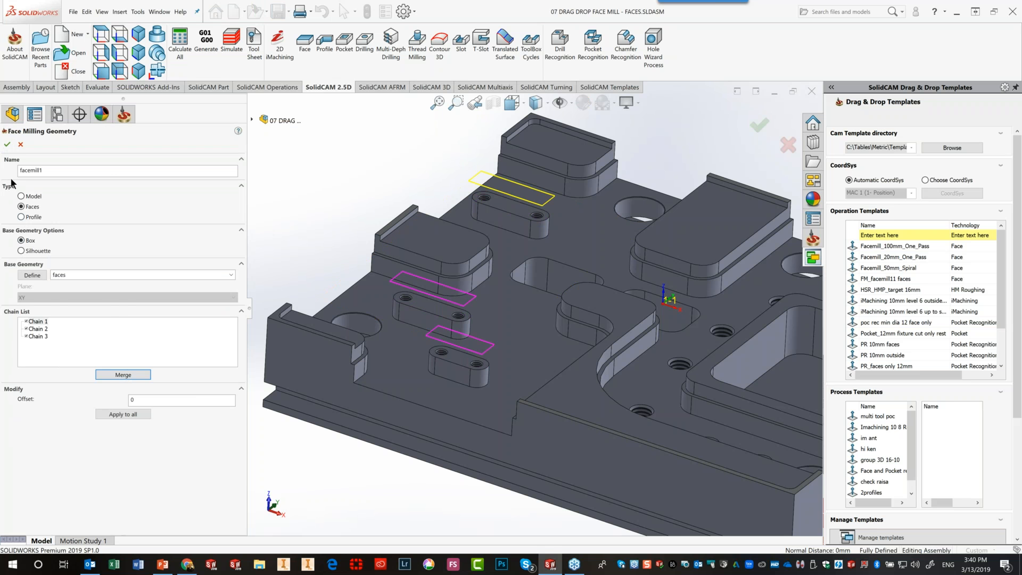
pyautogui.click(8, 144)
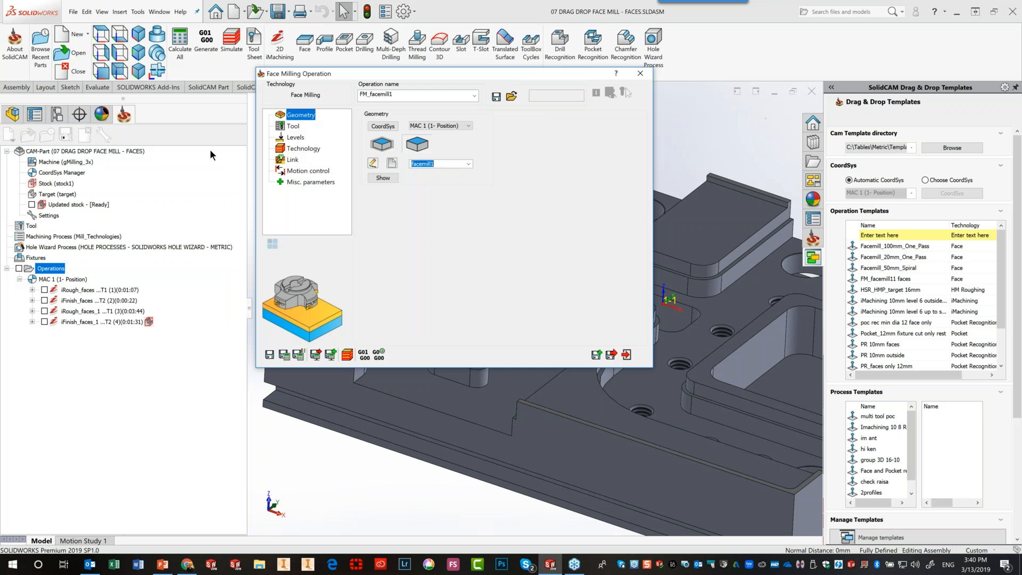
# Assign tool 5, the 14 mm end mill, to the face-milling operation
pyautogui.click(292, 126)
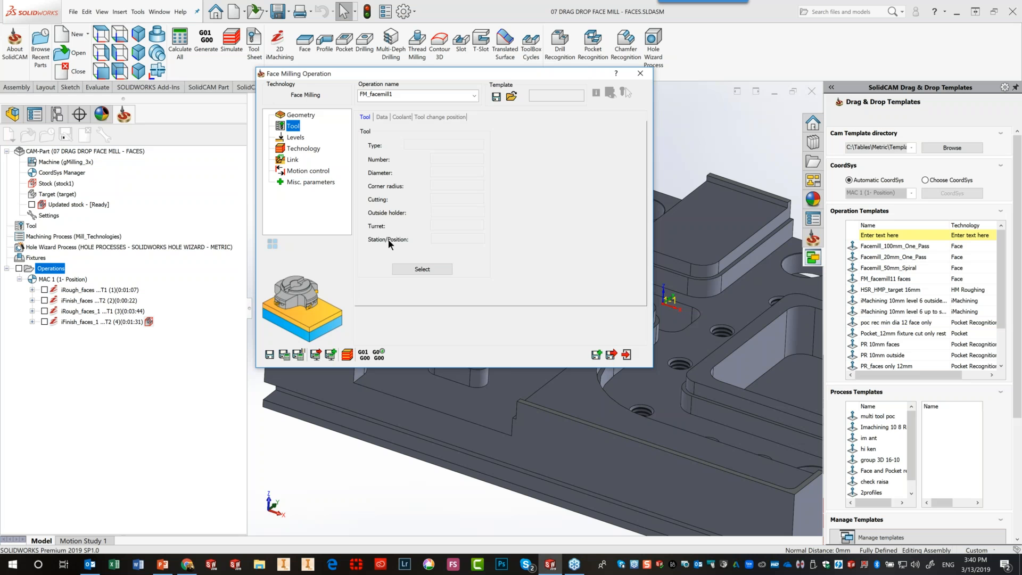
pyautogui.click(407, 265)
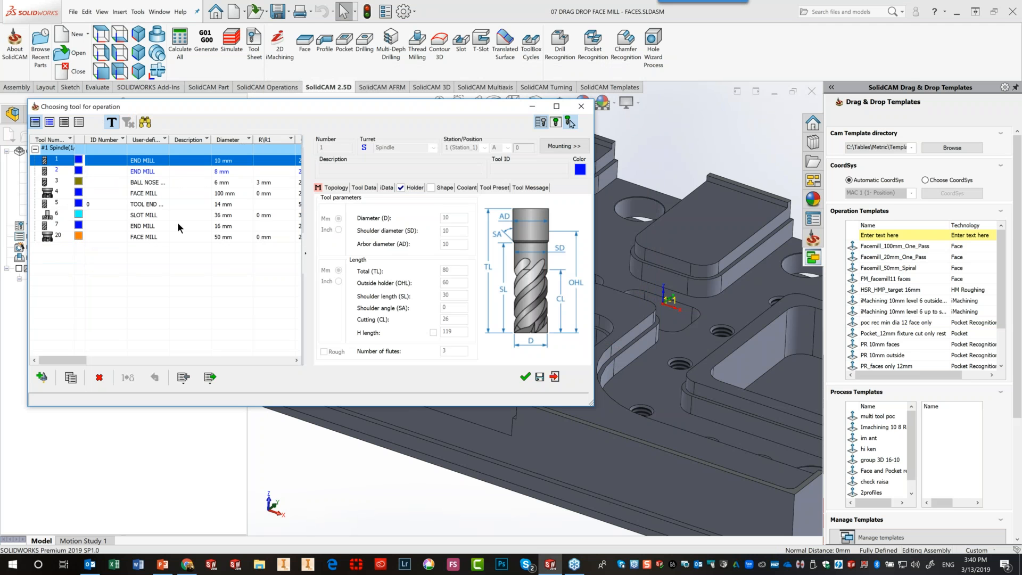
pyautogui.click(183, 203)
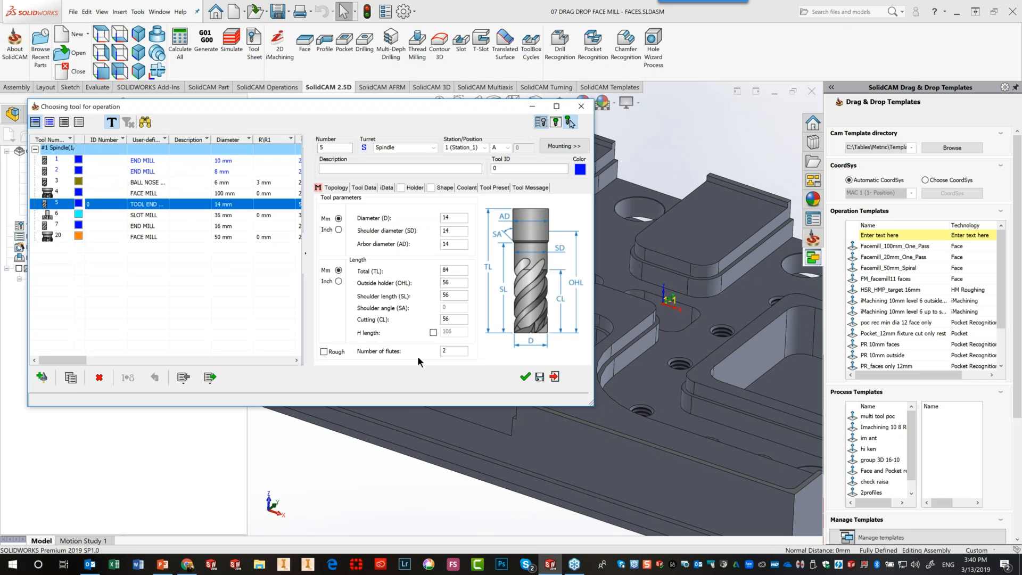
pyautogui.click(525, 377)
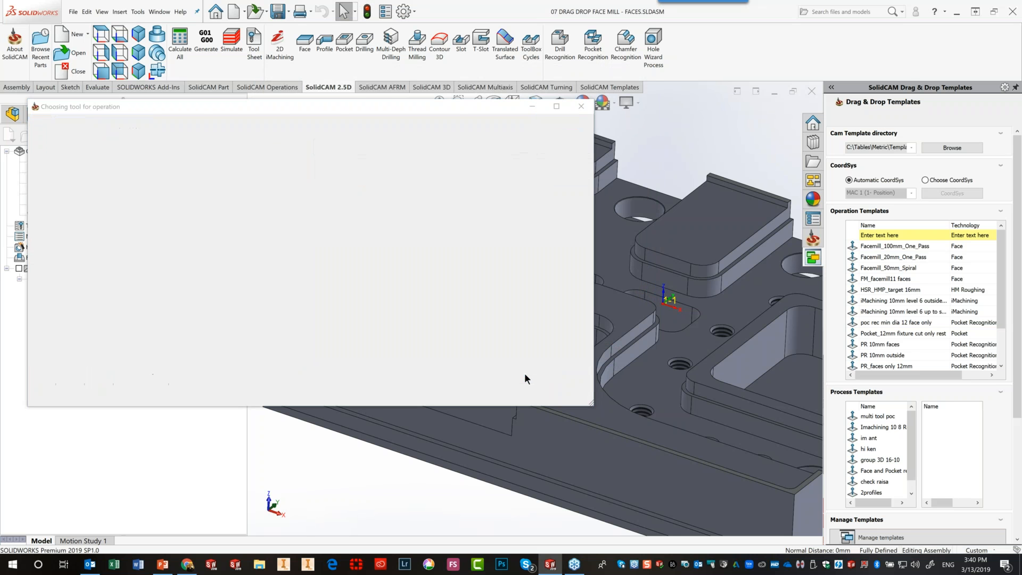
# Set the face depth in Levels from the slotted boss's top face
pyautogui.click(293, 139)
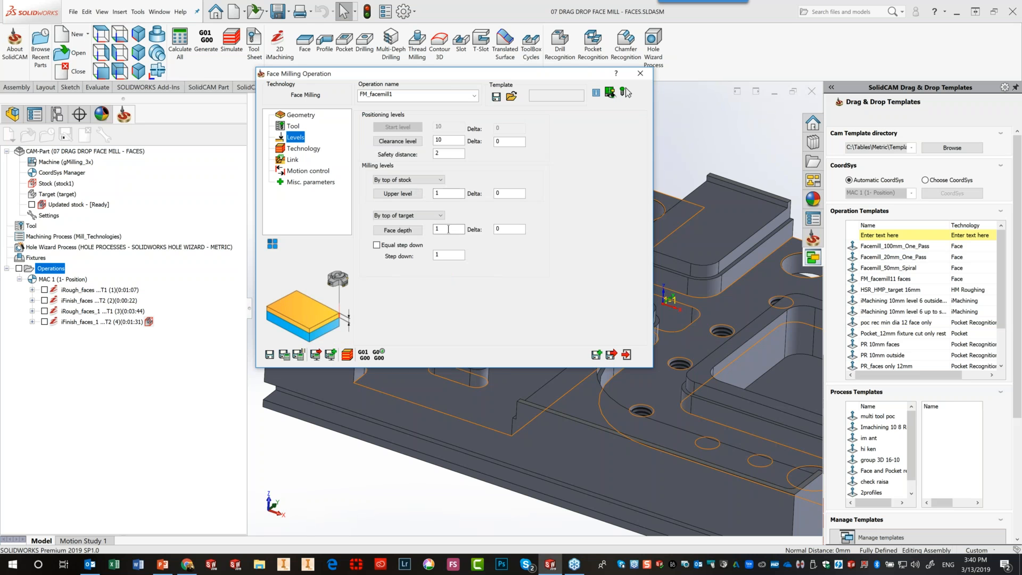
pyautogui.moveTo(447, 78); pyautogui.dragTo(377, 57)
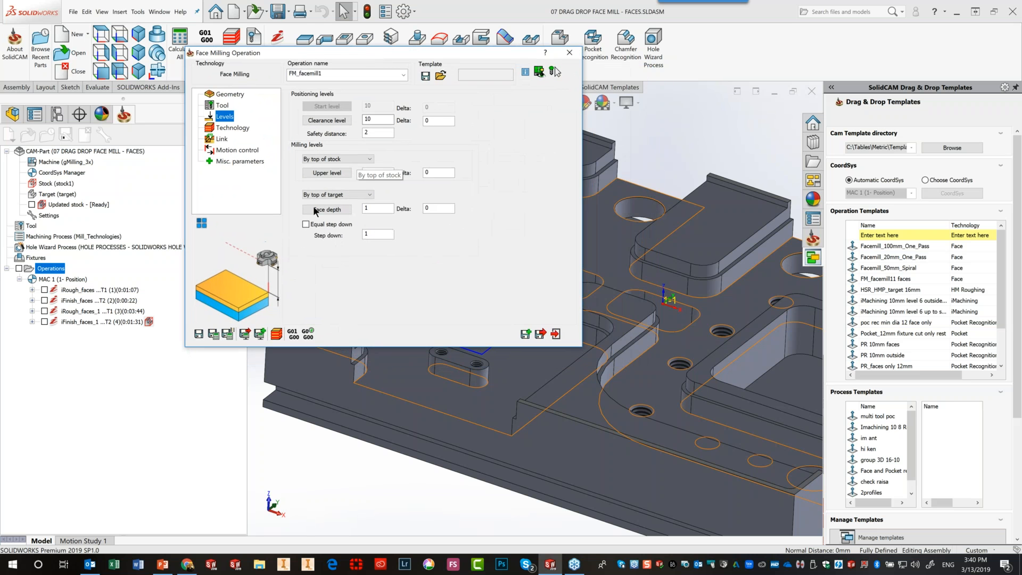
pyautogui.click(376, 208)
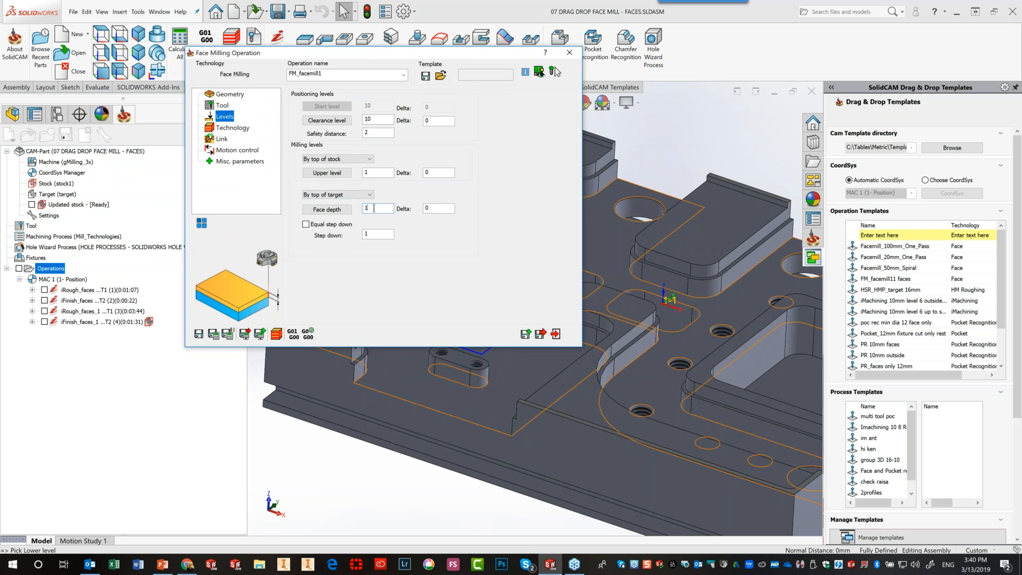
pyautogui.moveTo(441, 52); pyautogui.dragTo(292, 13)
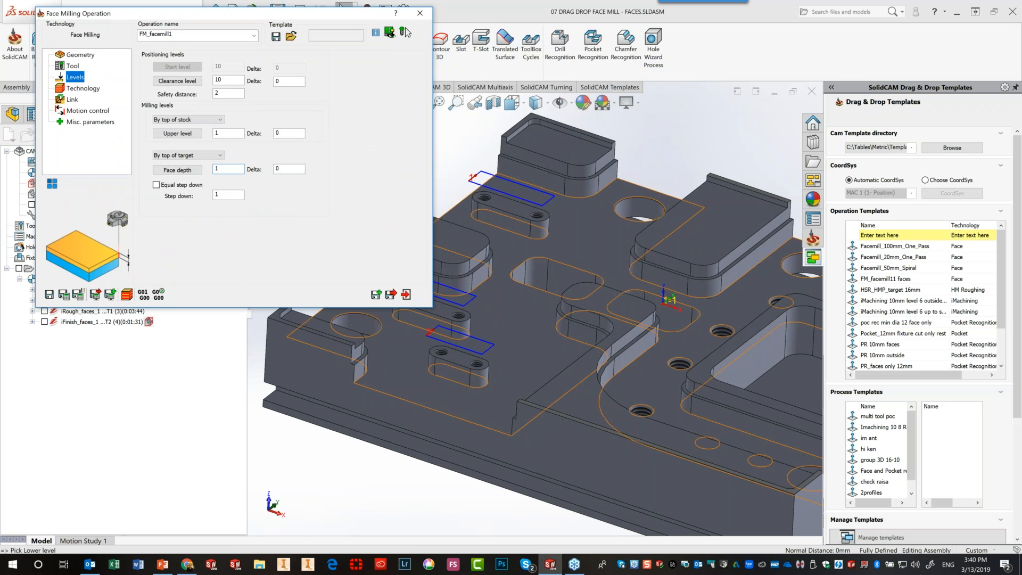
pyautogui.click(458, 359)
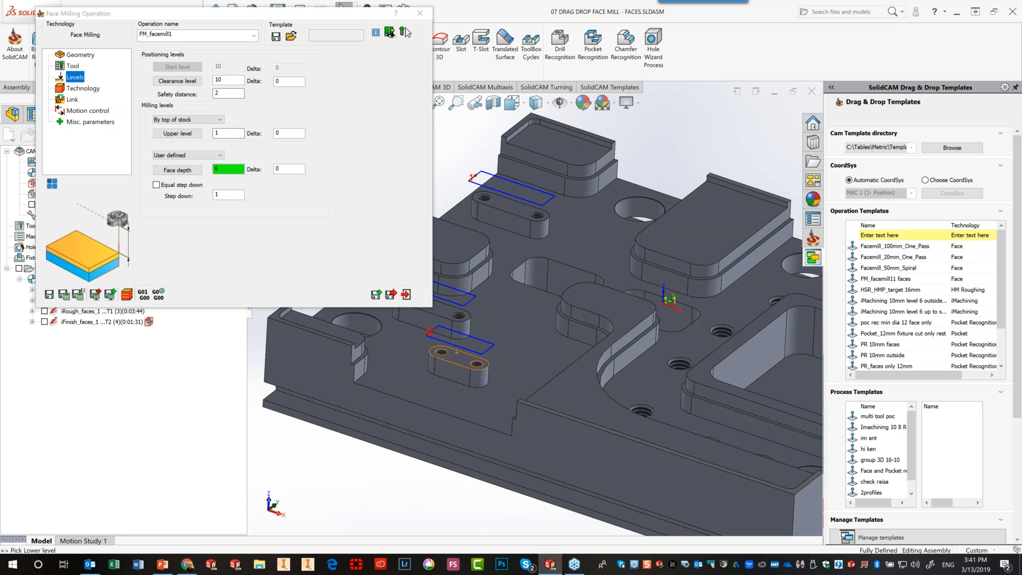
pyautogui.click(79, 89)
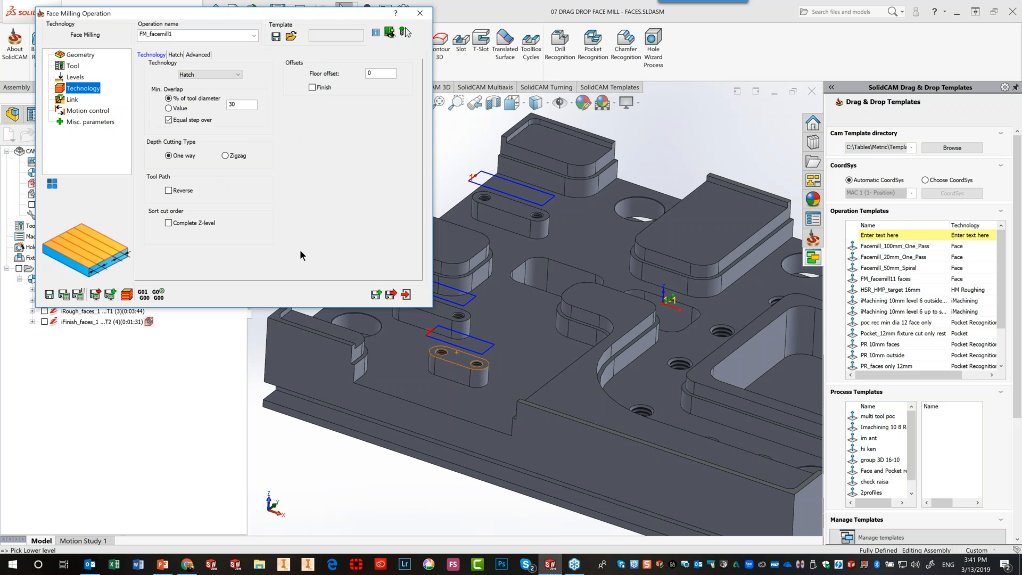
# Save the operation settings as template 'webinar temp faces' including the geometry filter
pyautogui.click(276, 37)
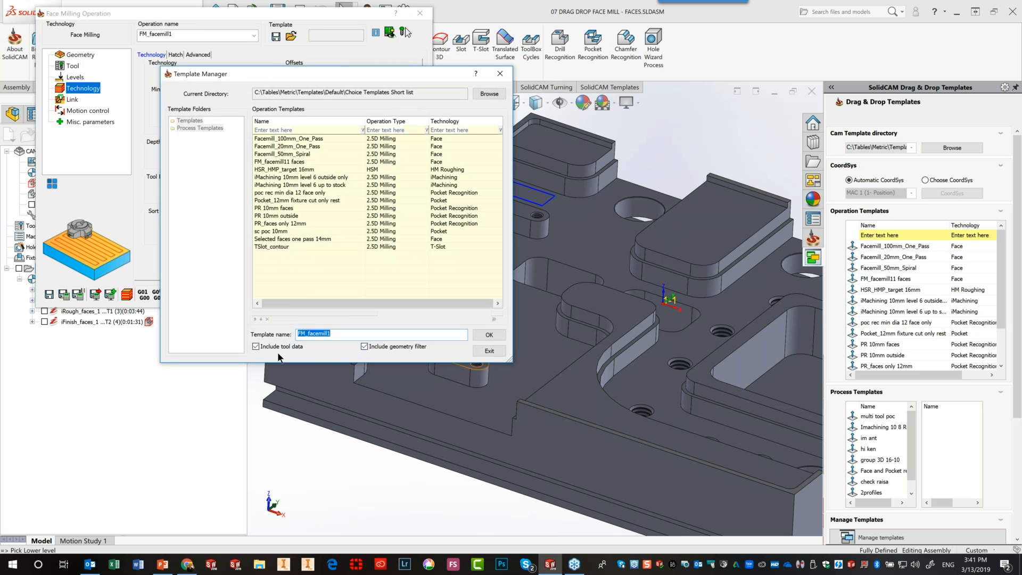
pyautogui.click(343, 334)
pyautogui.moveTo(343, 334); pyautogui.dragTo(239, 318)
pyautogui.write('webinar temp face')
pyautogui.click(482, 333)
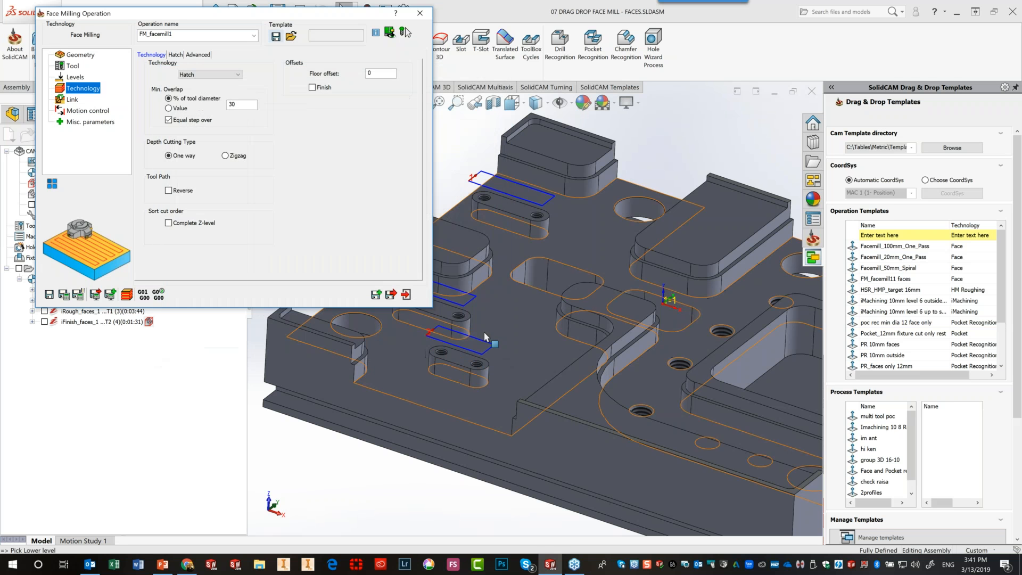
# Exit the operation without saving it, keeping the facemill1 geometry but discarding the faces geometry
pyautogui.press('Escape')
pyautogui.click(339, 139)
pyautogui.click(337, 141)
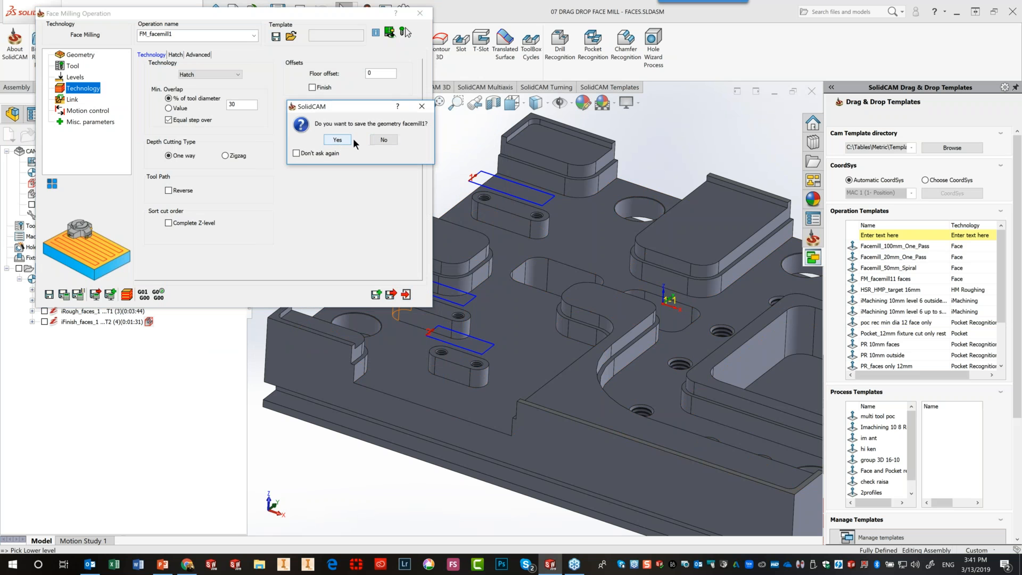
pyautogui.click(336, 142)
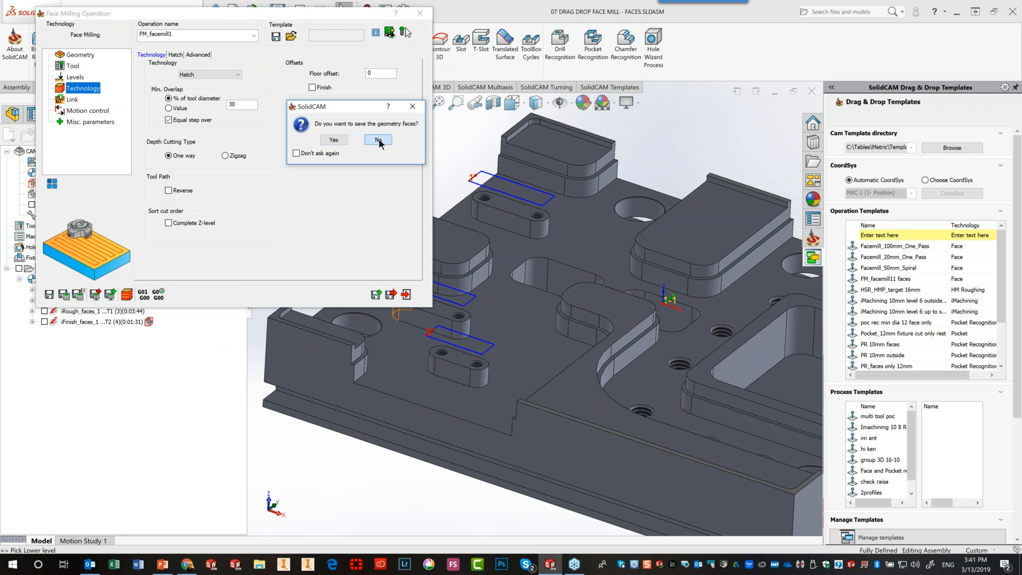
pyautogui.click(377, 139)
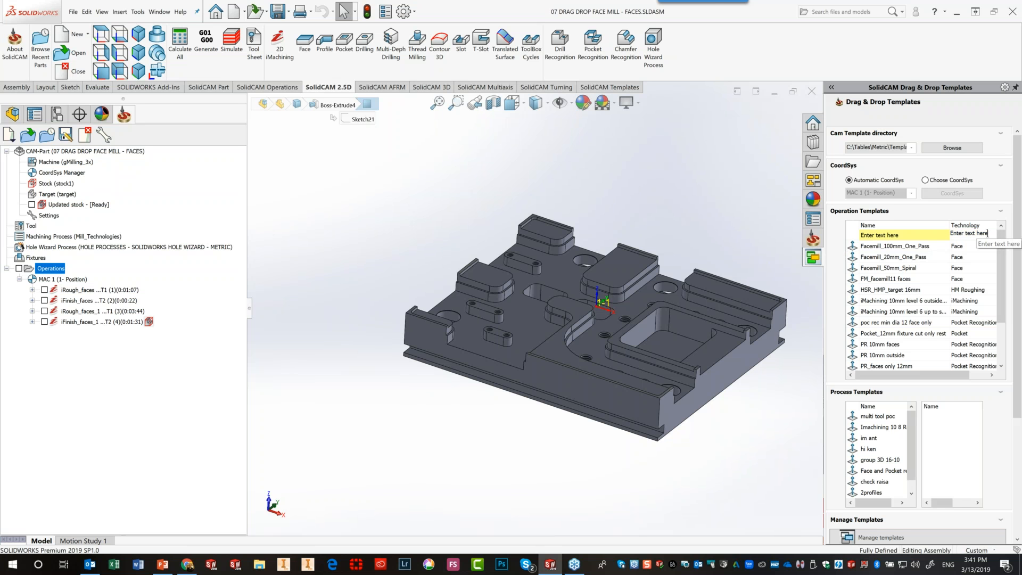
# Filter templates by 'f', drop 'webinar temp faces' on the upper boss, and add the other two faces
pyautogui.click(991, 234)
pyautogui.write('face')
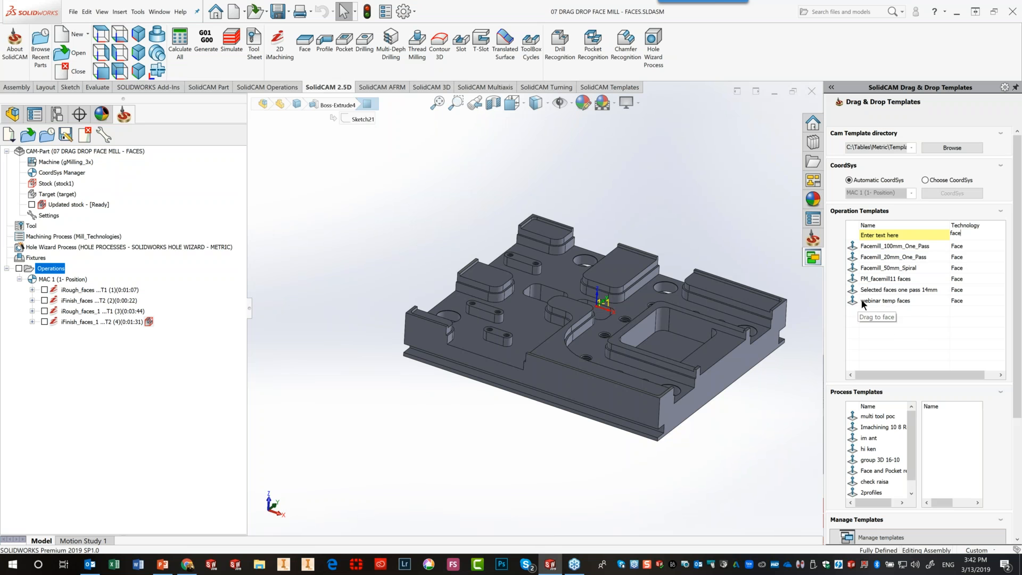
pyautogui.moveTo(866, 298); pyautogui.dragTo(526, 261)
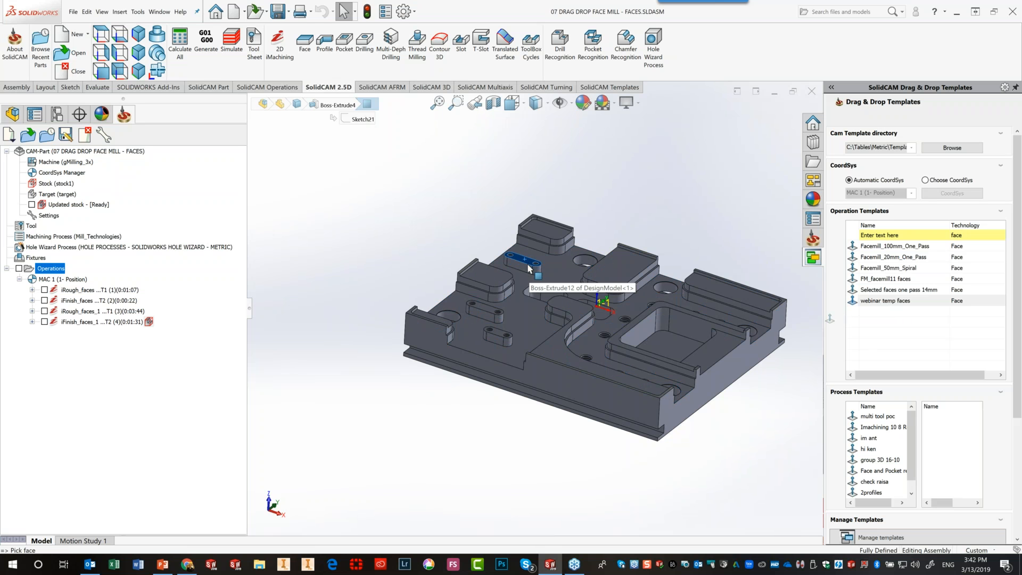
pyautogui.click(487, 308)
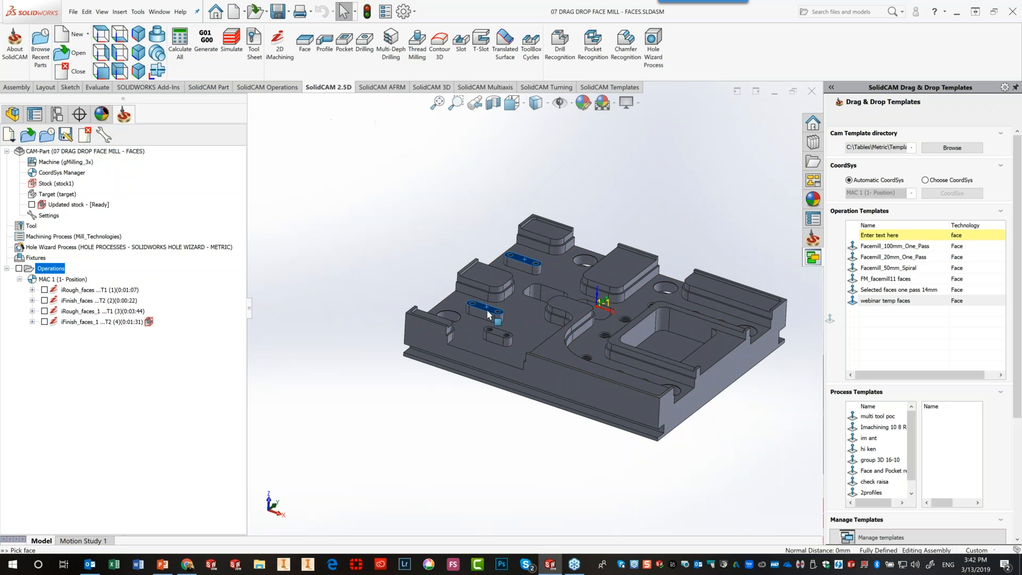
pyautogui.click(501, 337)
pyautogui.click(423, 419)
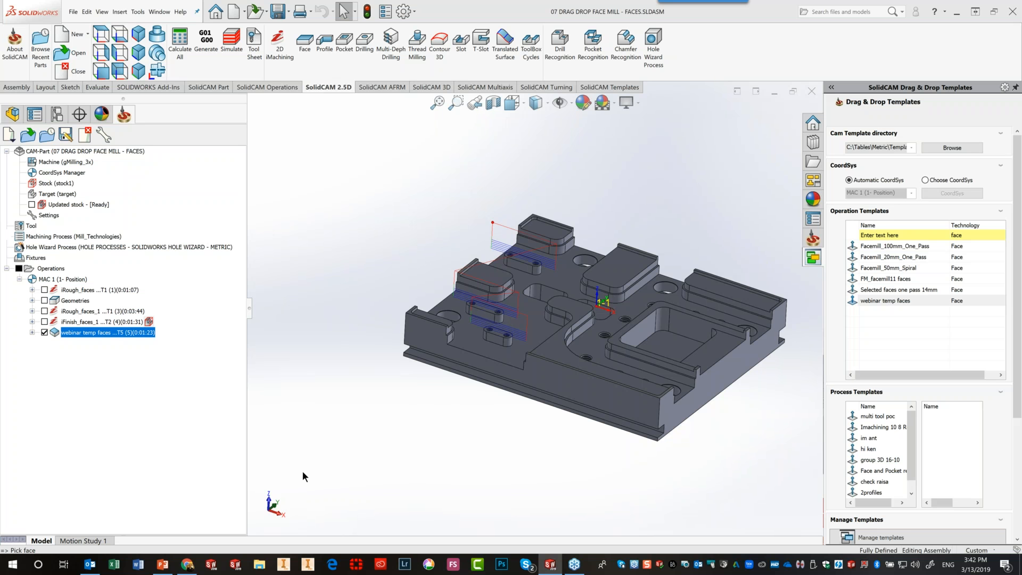
# Switch to PowerPoint and move through slide 14 to slide 15
pyautogui.click(166, 567)
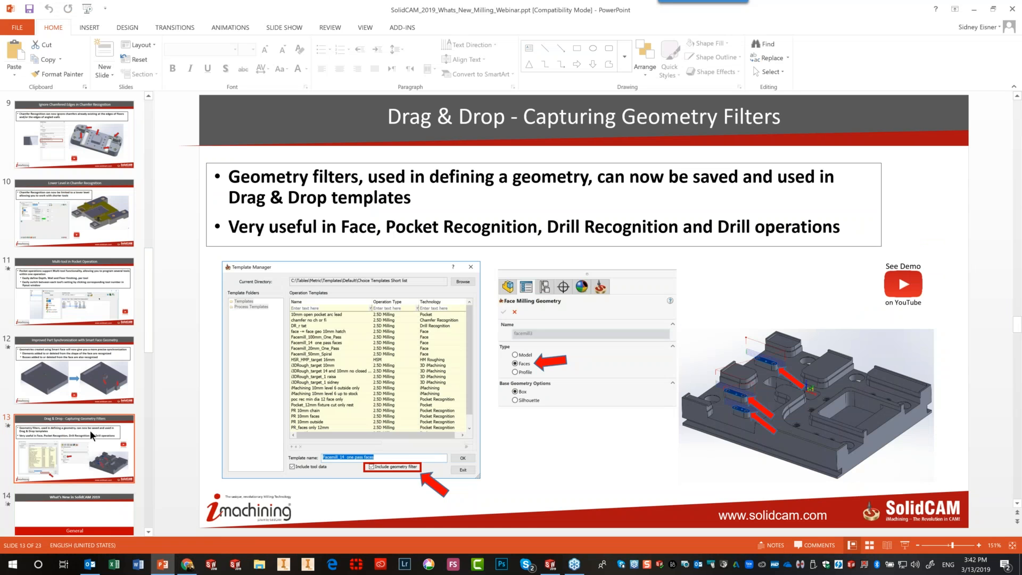
pyautogui.click(75, 510)
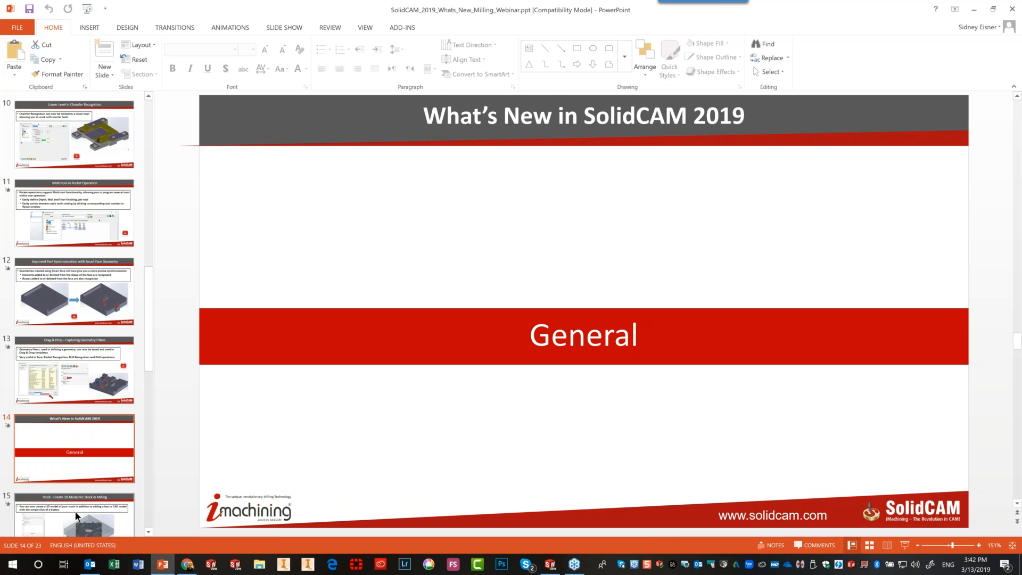
pyautogui.click(76, 513)
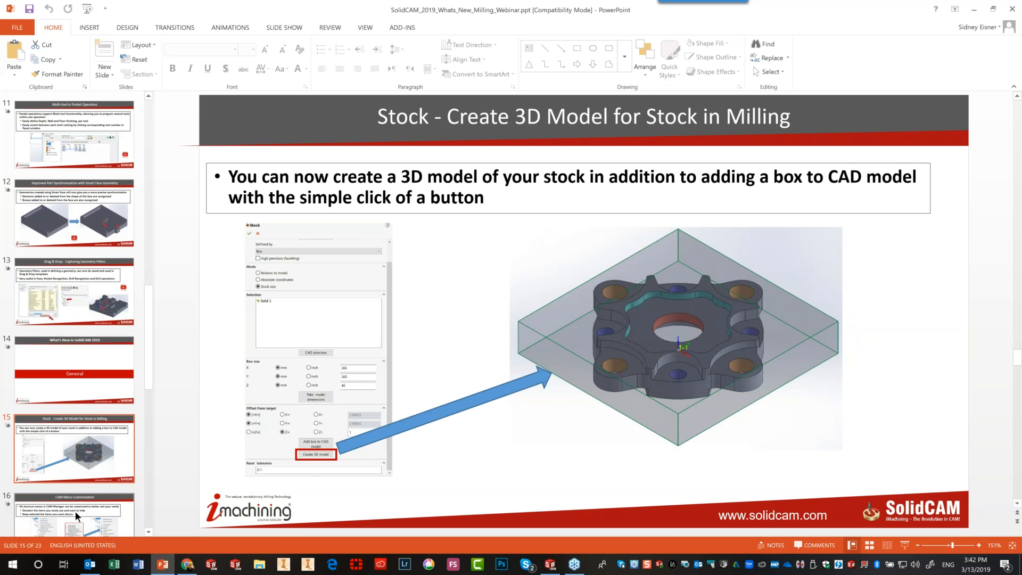
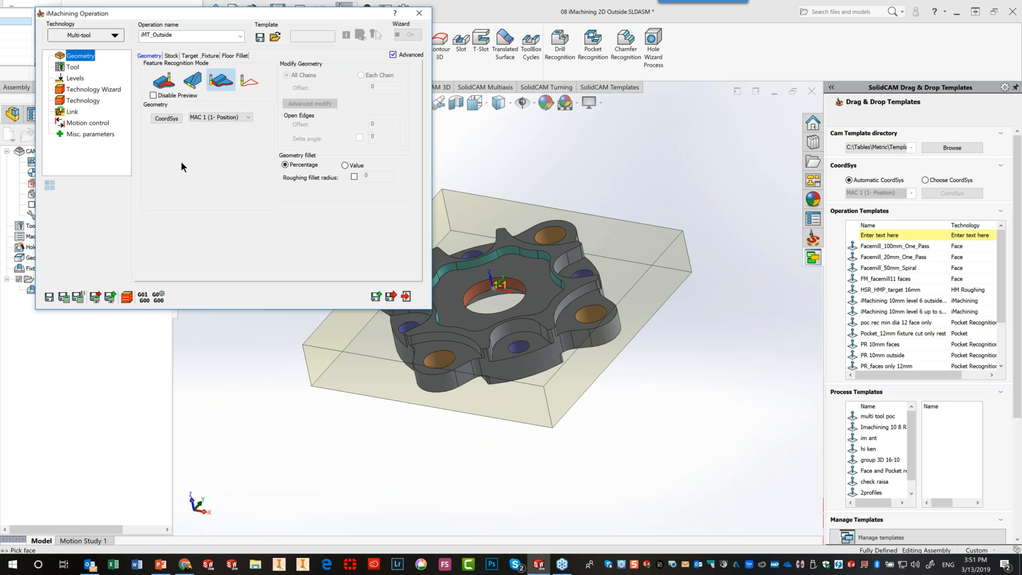
# Pick tool T2, the 14 mm END MILL, from the tool list for iMT_Outside
pyautogui.click(72, 68)
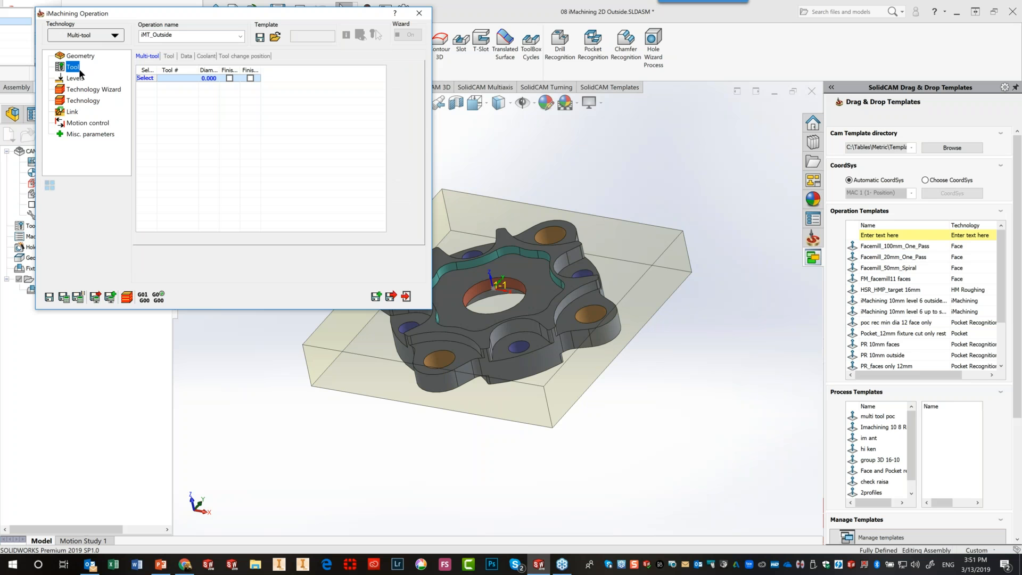
pyautogui.click(143, 77)
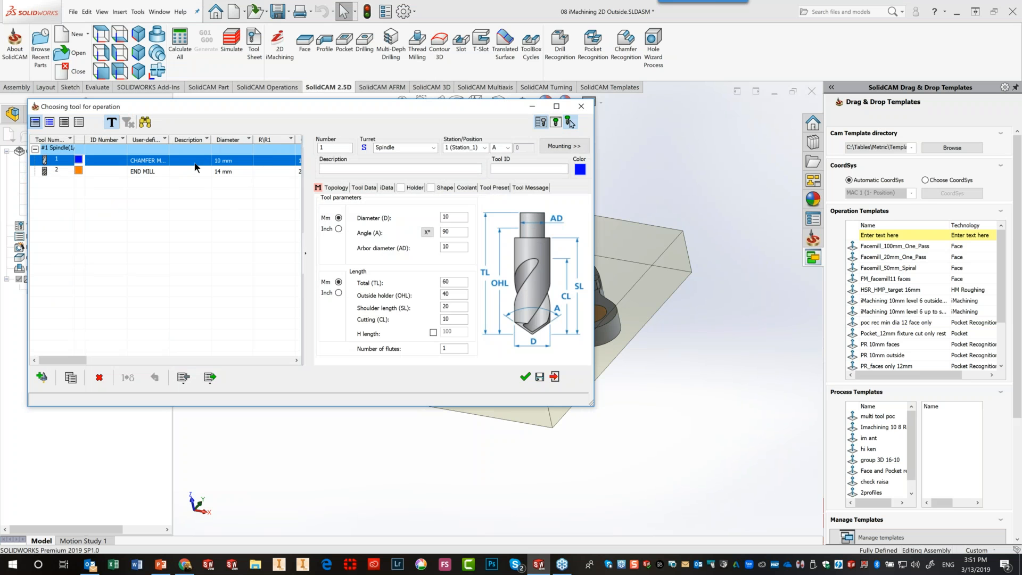
pyautogui.click(197, 170)
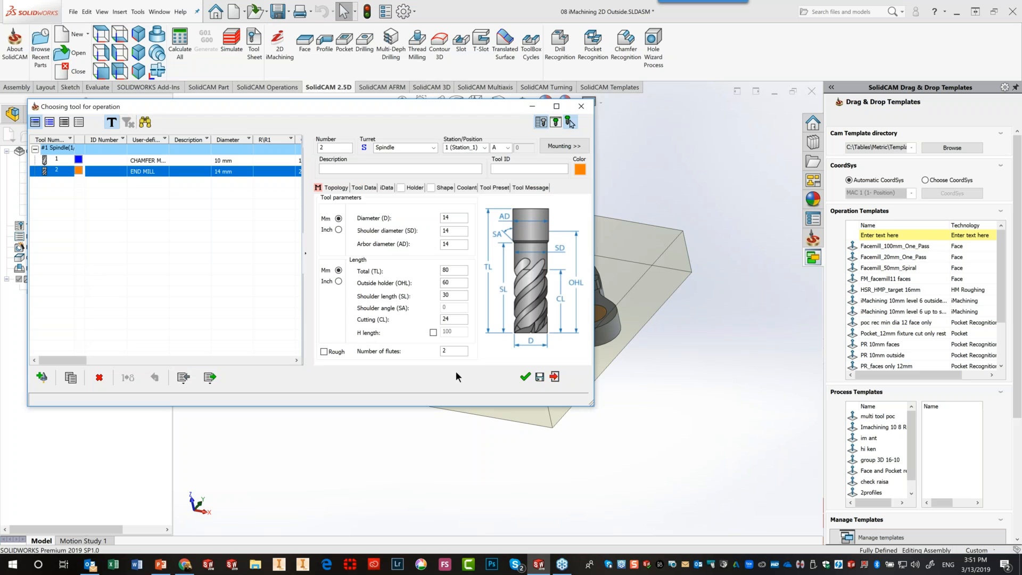
pyautogui.click(526, 377)
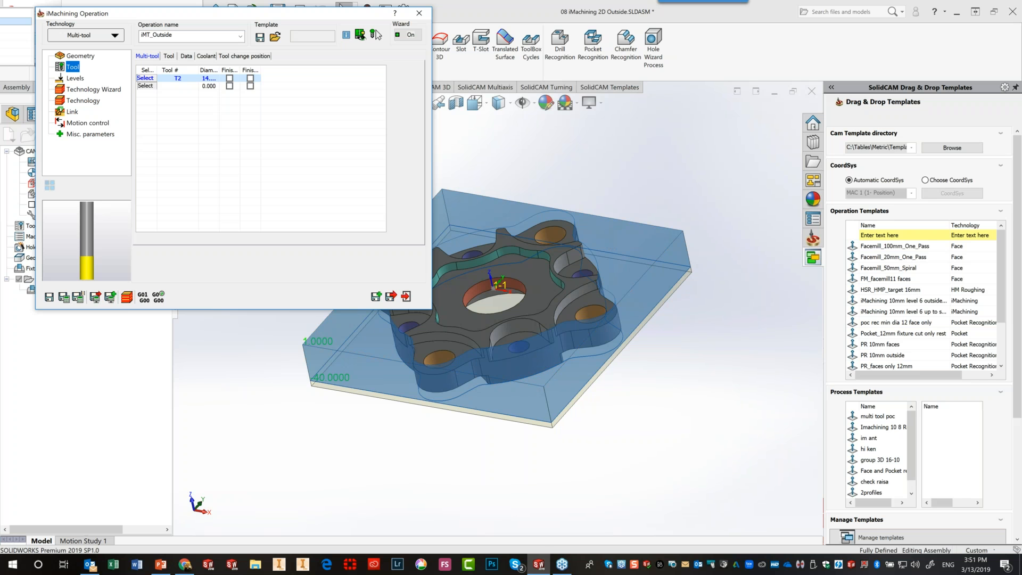
# Move the operation window aside and orbit the part to inspect the stock box
pyautogui.moveTo(222, 17); pyautogui.dragTo(91, 13)
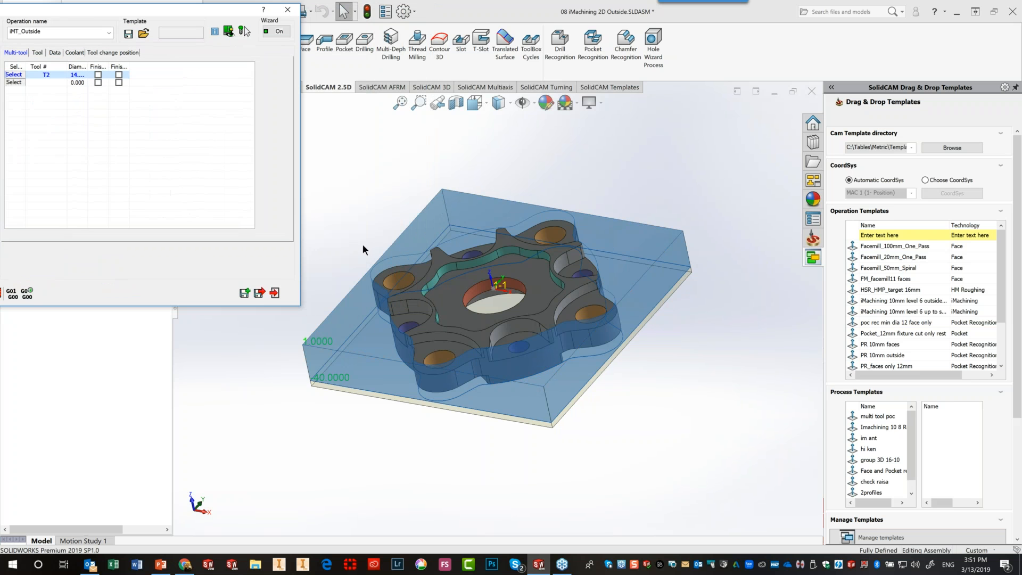
pyautogui.moveTo(359, 243)
pyautogui.mouseDown(button='middle')
pyautogui.moveTo(349, 246)
pyautogui.moveTo(372, 234)
pyautogui.mouseUp(button='middle')
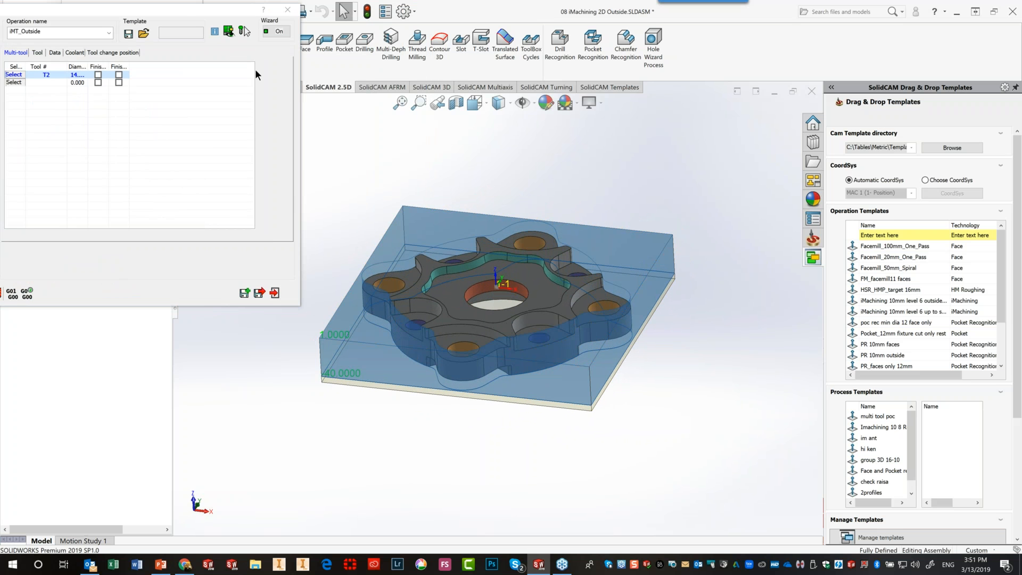
pyautogui.moveTo(184, 7); pyautogui.dragTo(495, 60)
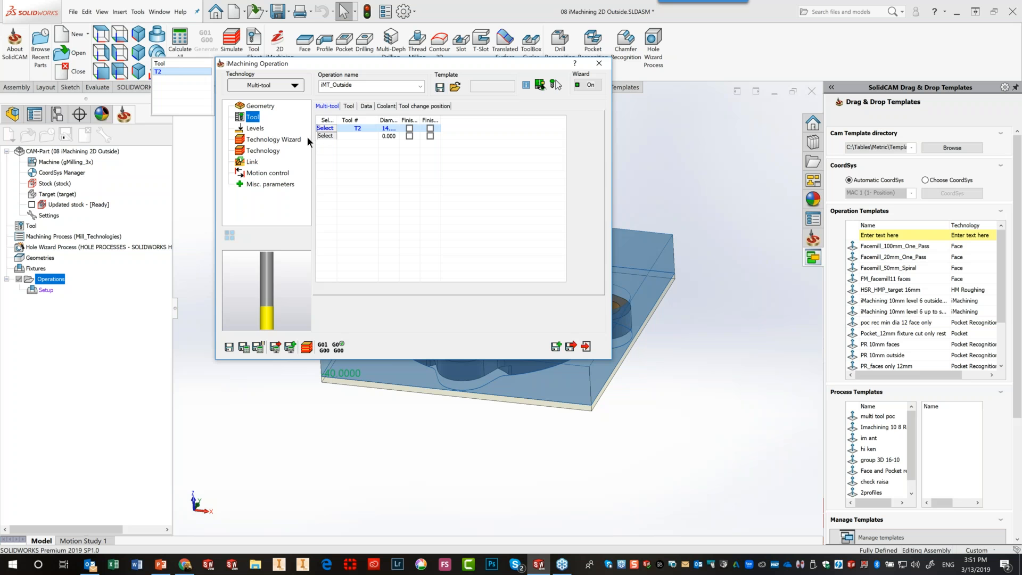
# Verify clearance level 10 and pocket depth 41, then calculate the toolpath and open simulation
pyautogui.click(254, 129)
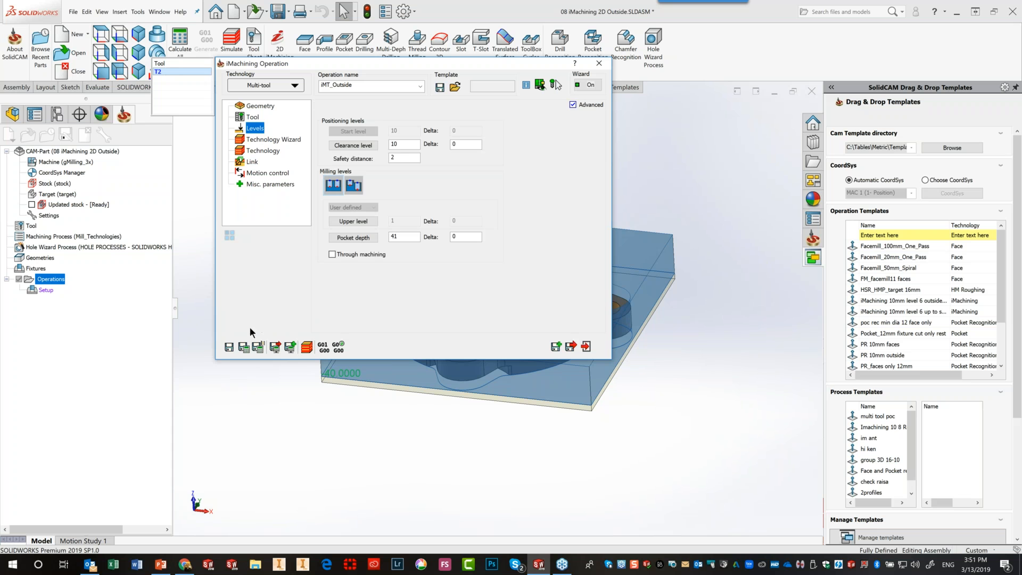
pyautogui.click(245, 347)
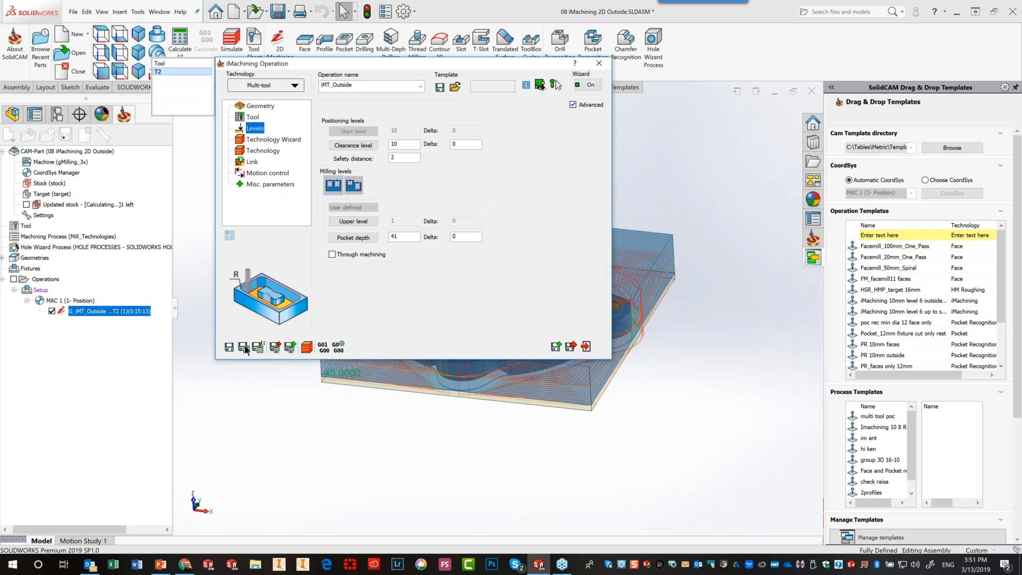
pyautogui.click(307, 347)
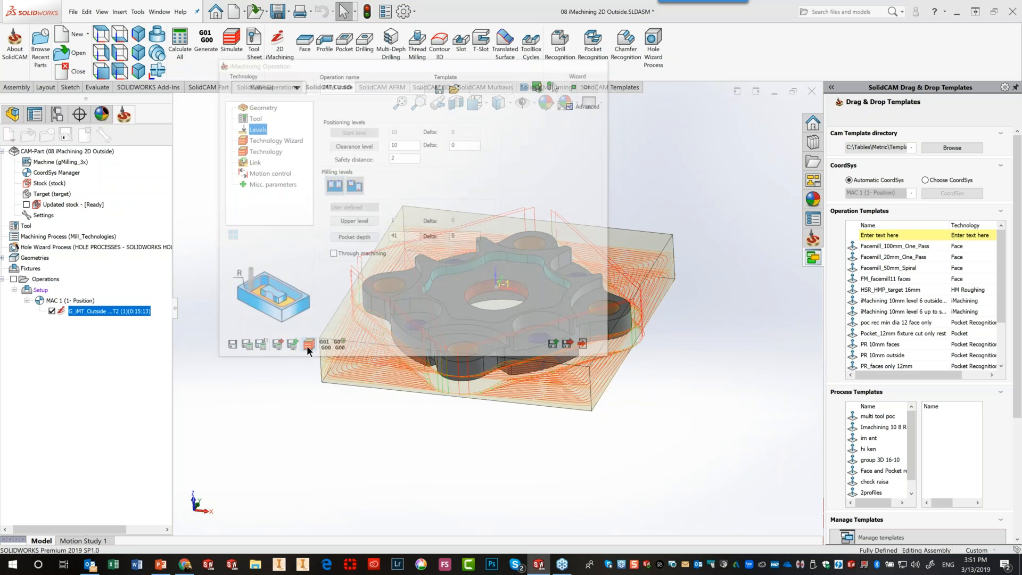
# Run the SolidVerify cutting simulation, then exit it and close the iMachining Operation dialog
pyautogui.click(190, 119)
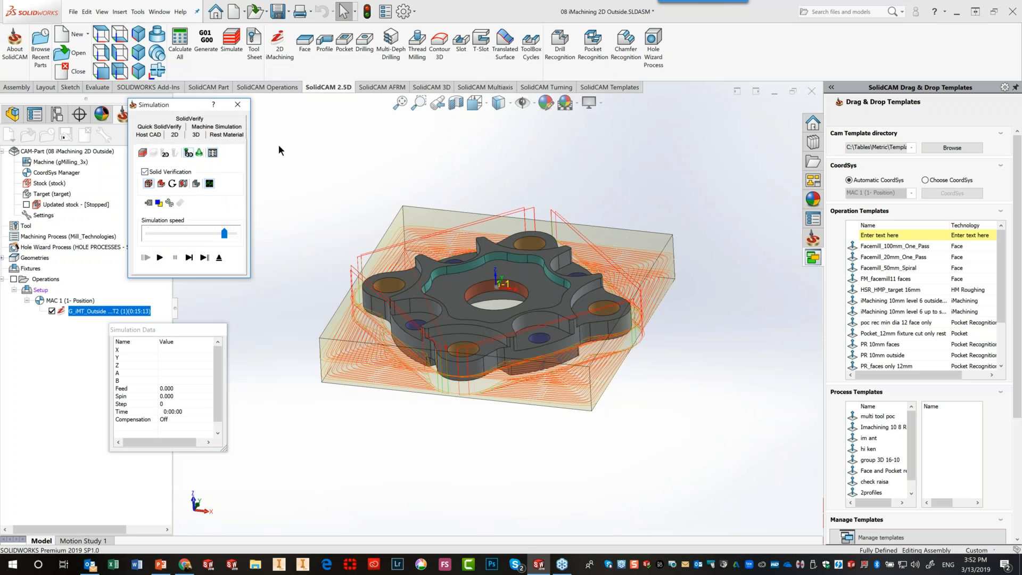
pyautogui.click(200, 117)
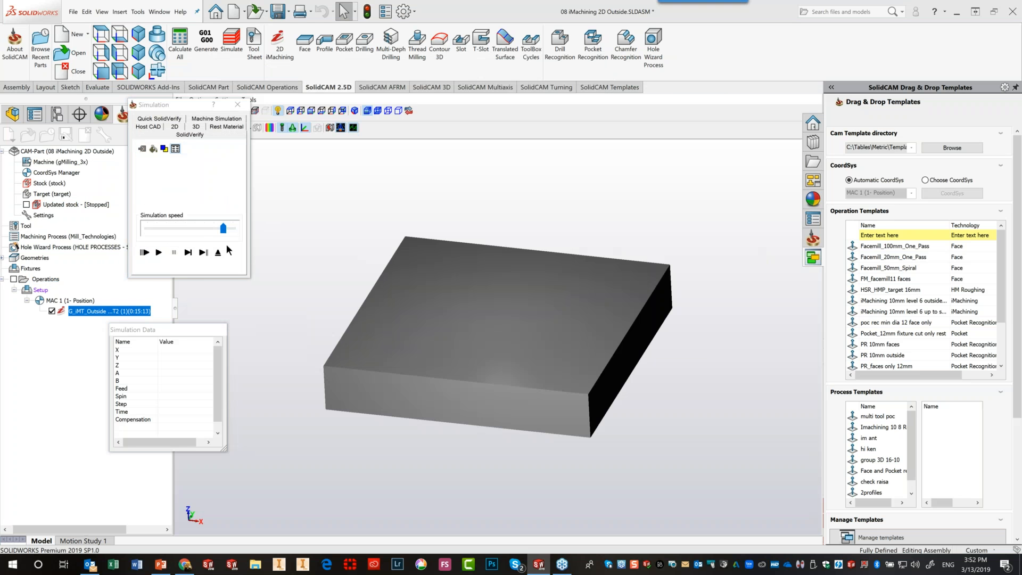
pyautogui.click(189, 253)
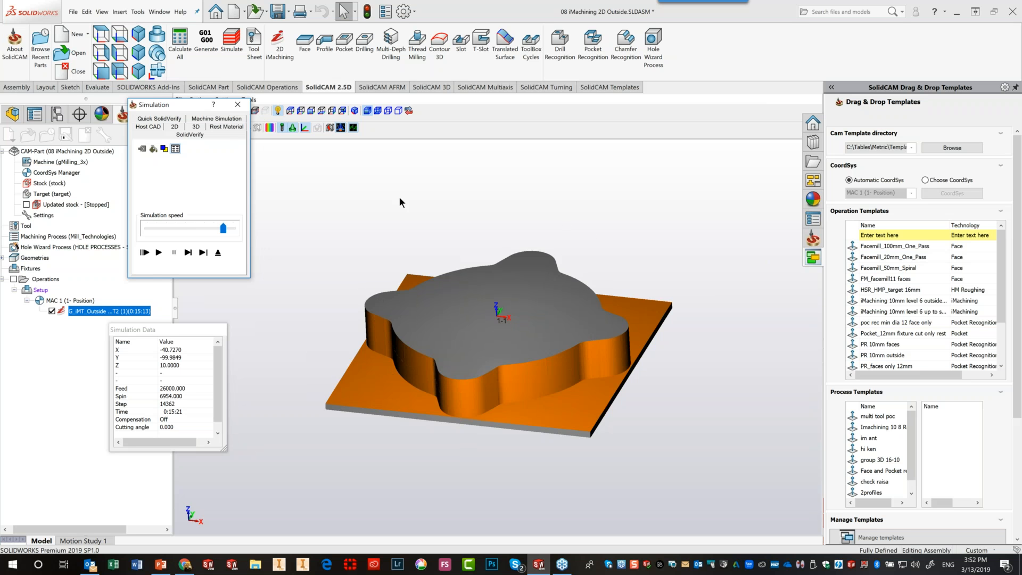
pyautogui.click(219, 252)
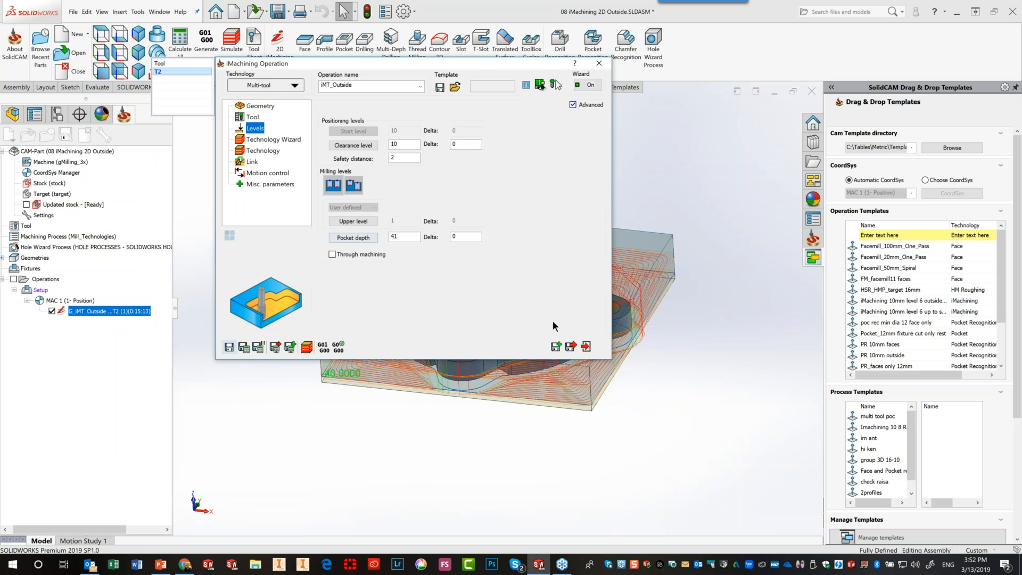
pyautogui.click(586, 347)
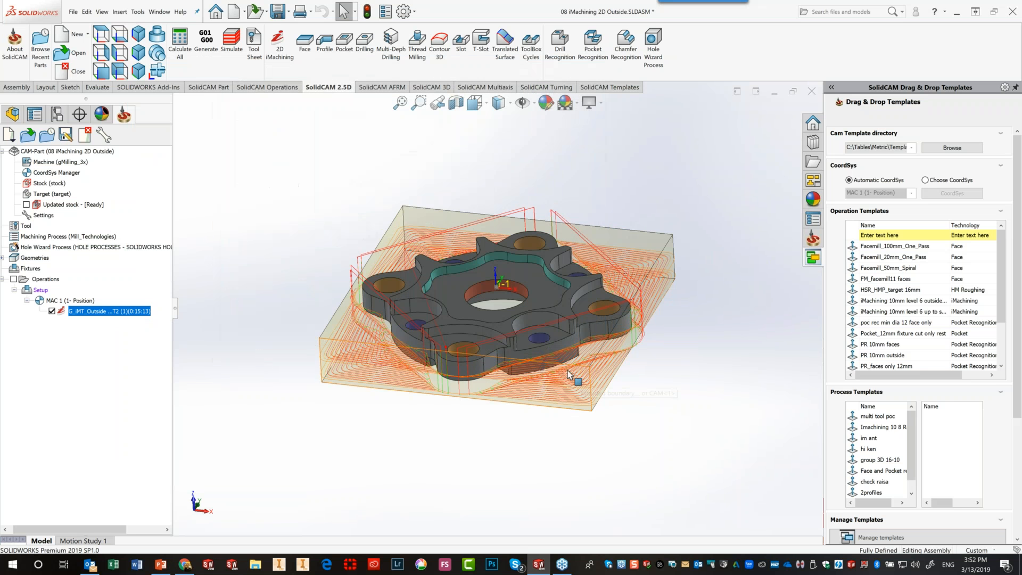
# Hide the iMT_Outside toolpath and orbit the part to a flatter side-on view
pyautogui.click(52, 311)
pyautogui.moveTo(481, 385); pyautogui.dragTo(518, 387, button='middle')
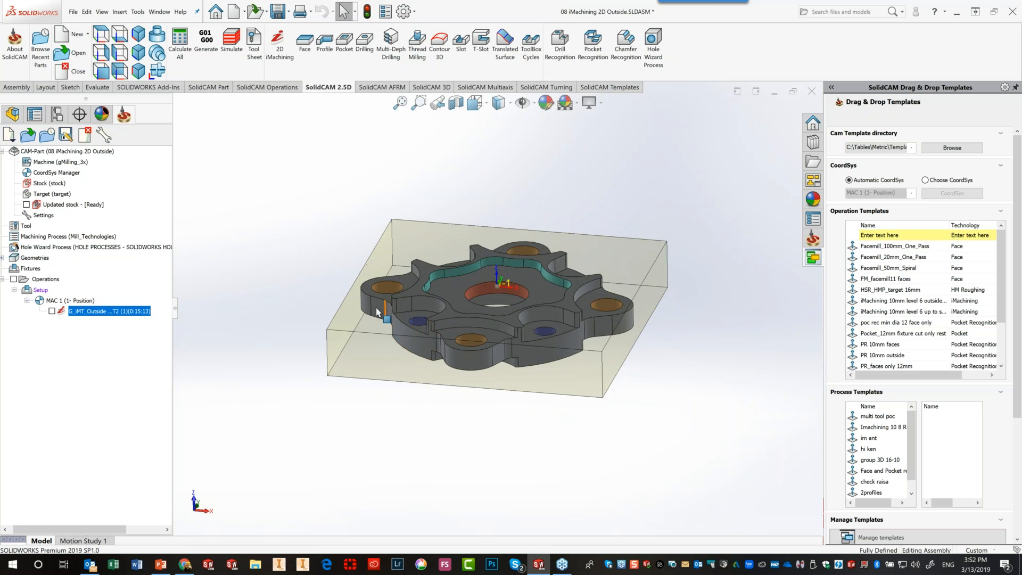
pyautogui.moveTo(662, 368); pyautogui.dragTo(655, 350, button='middle')
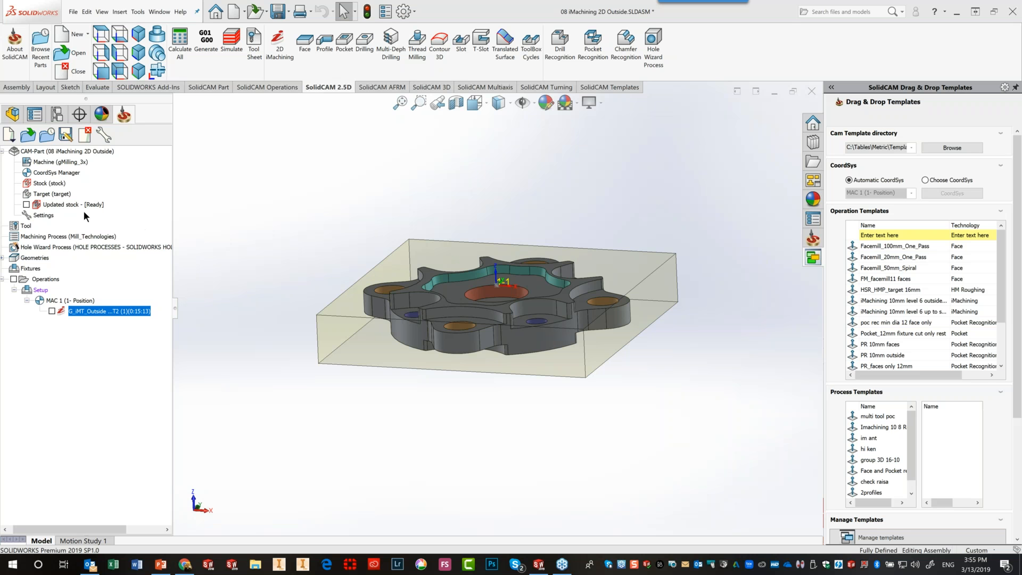
# Edit the MAC 1 coordinate system from CAM-Part, redefining it on the part's top face
pyautogui.rightClick(55, 184)
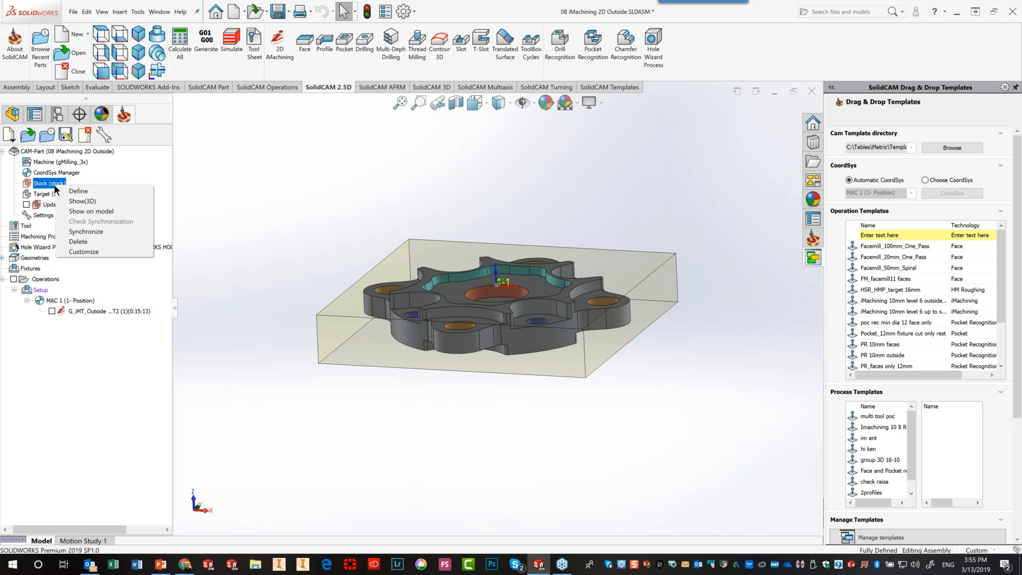
pyautogui.click(55, 172)
pyautogui.rightClick(56, 172)
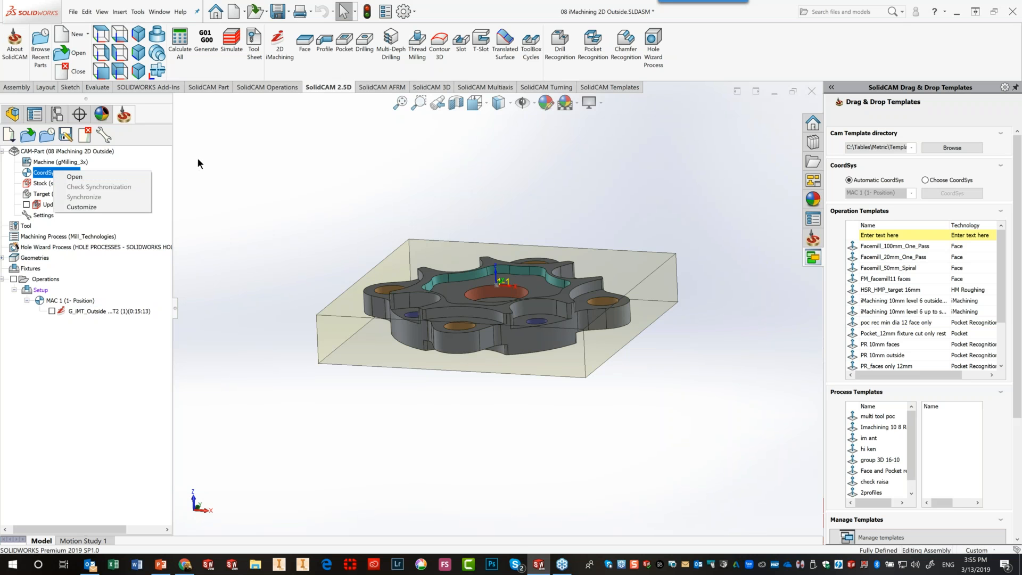
pyautogui.click(87, 154)
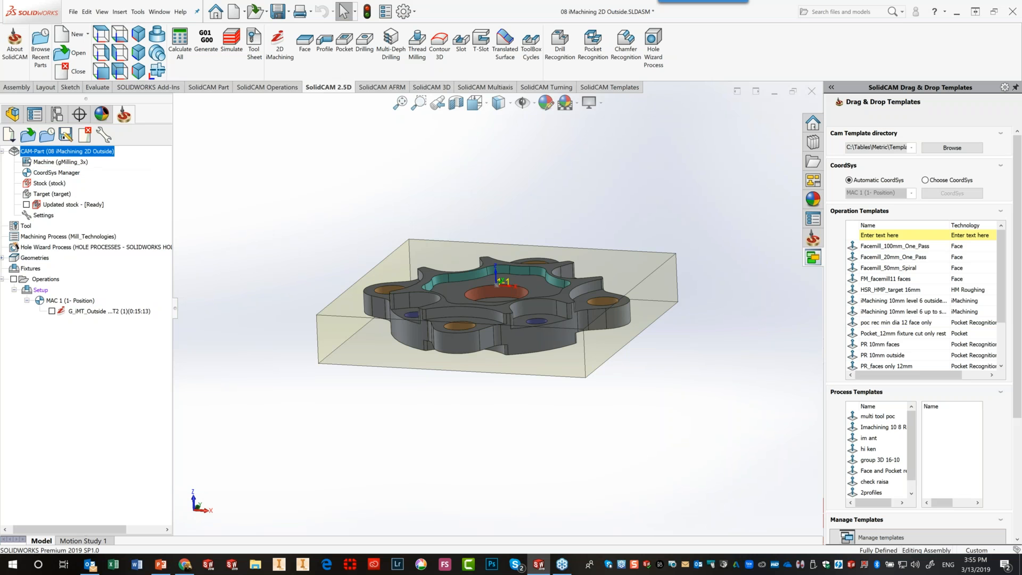
pyautogui.doubleClick(85, 153)
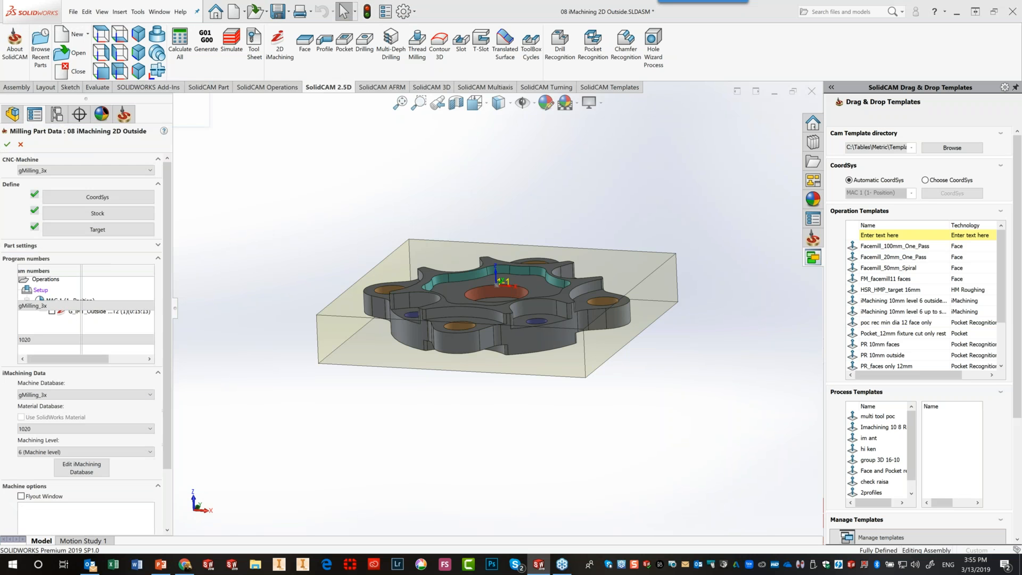
pyautogui.click(84, 197)
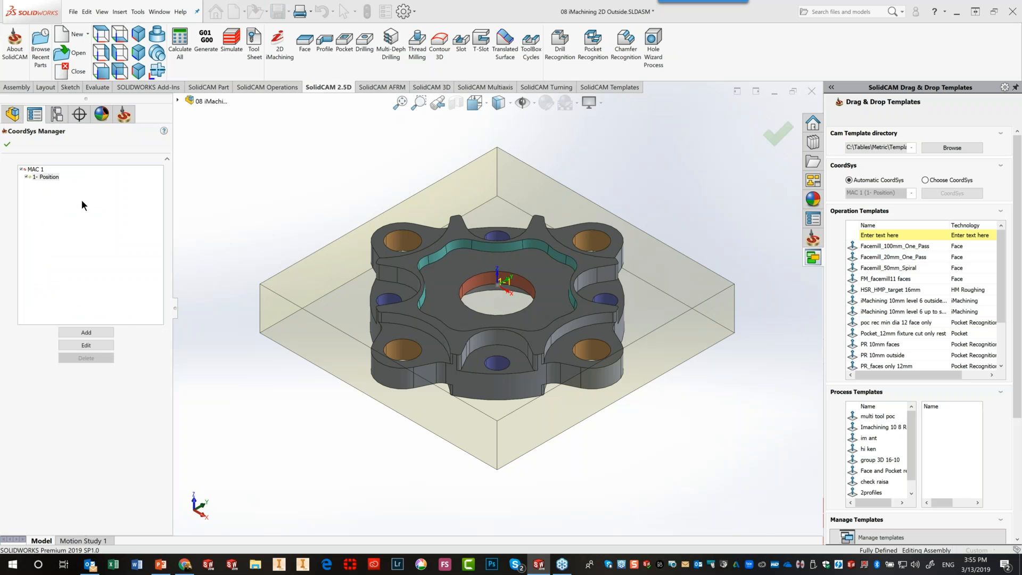
pyautogui.click(91, 344)
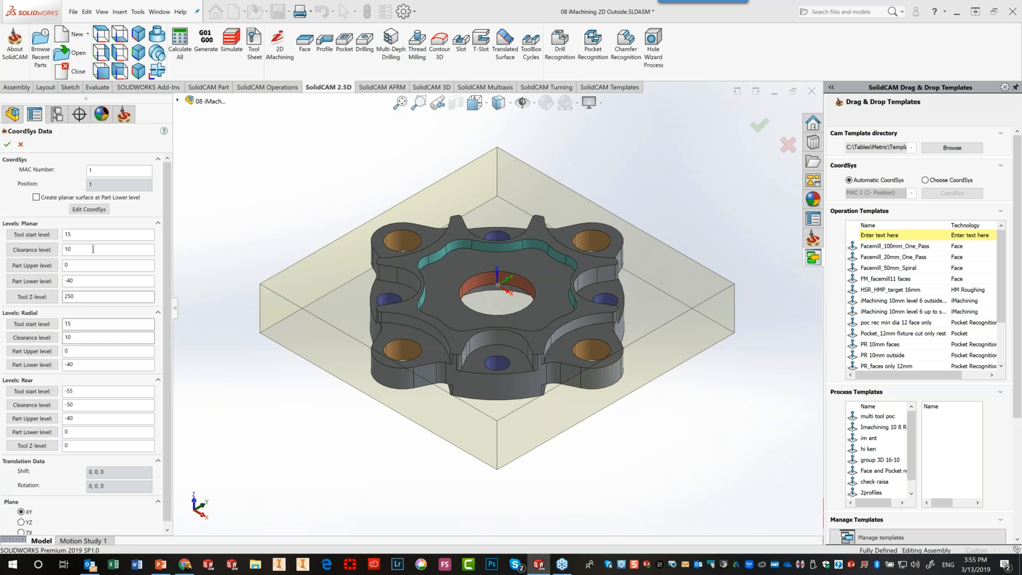
pyautogui.click(90, 207)
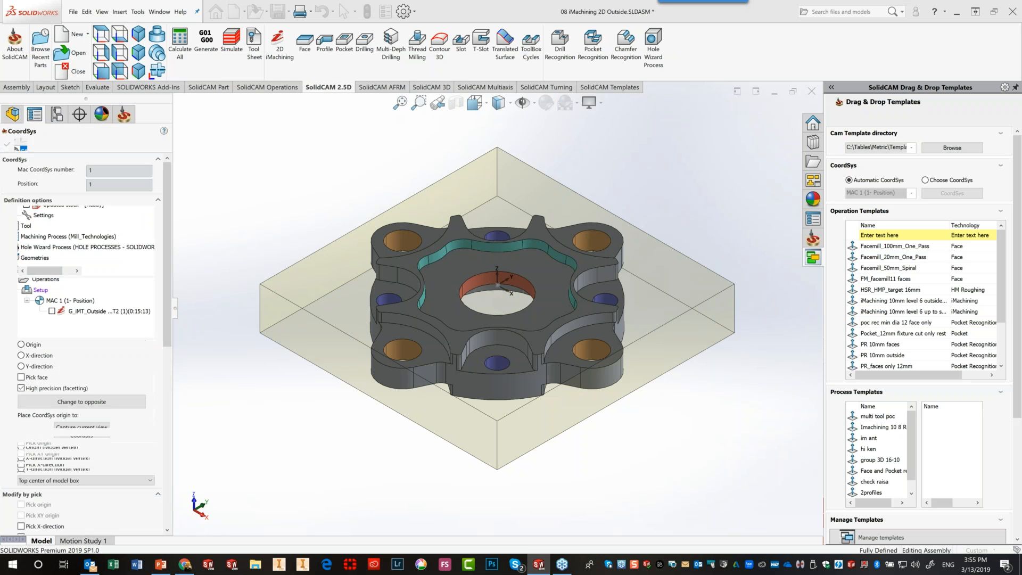
pyautogui.click(447, 303)
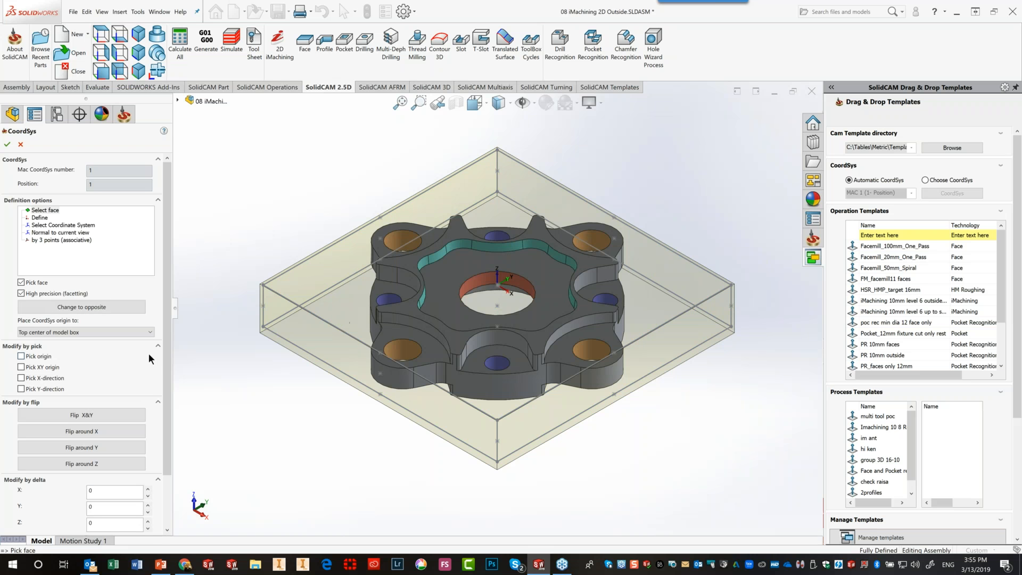
# Rotate the coordinate system 45° about Z and accept it
pyautogui.scroll(-3, 160, 375)
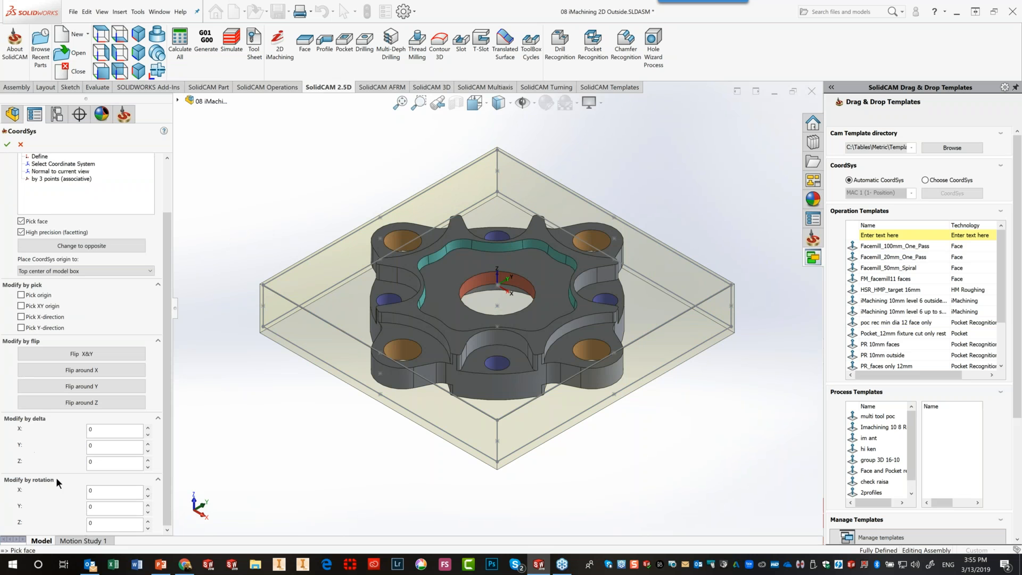
pyautogui.doubleClick(125, 526)
pyautogui.write('45')
pyautogui.press('Tab')
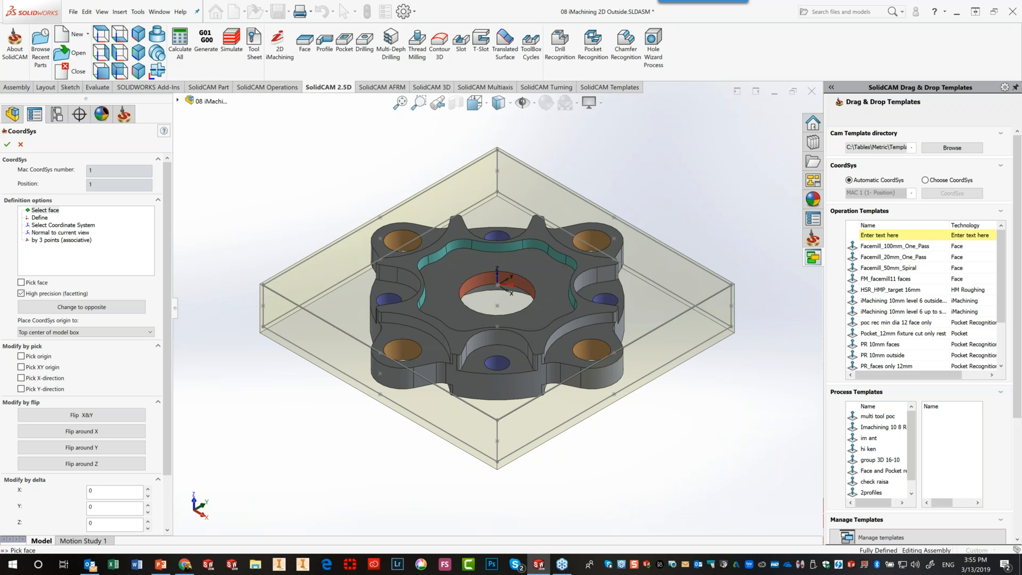
pyautogui.click(8, 146)
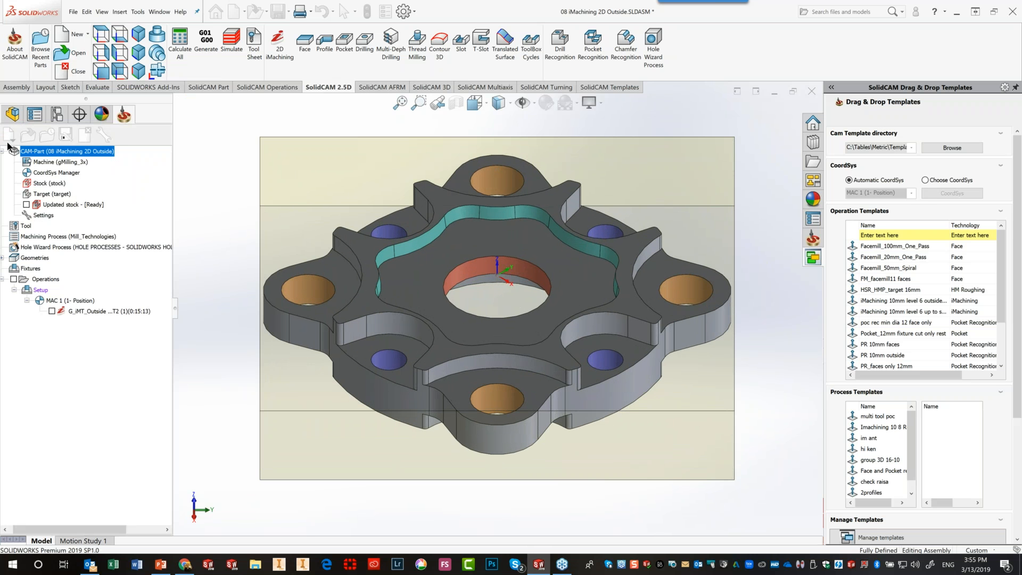
# Confirm the CoordSys Data and Manager dialogs, open Stock, and clear its current body selection
pyautogui.click(8, 146)
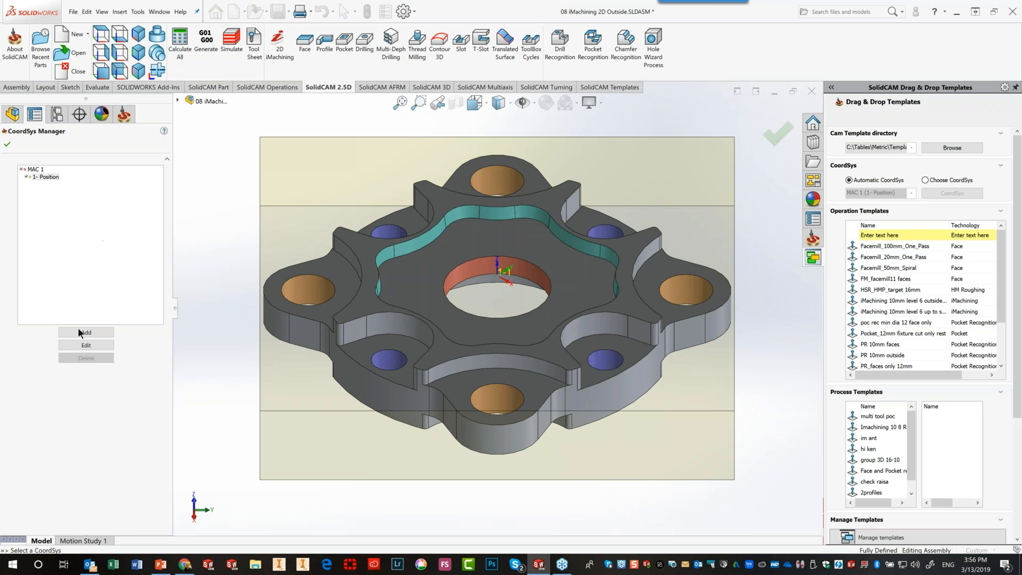
pyautogui.click(7, 146)
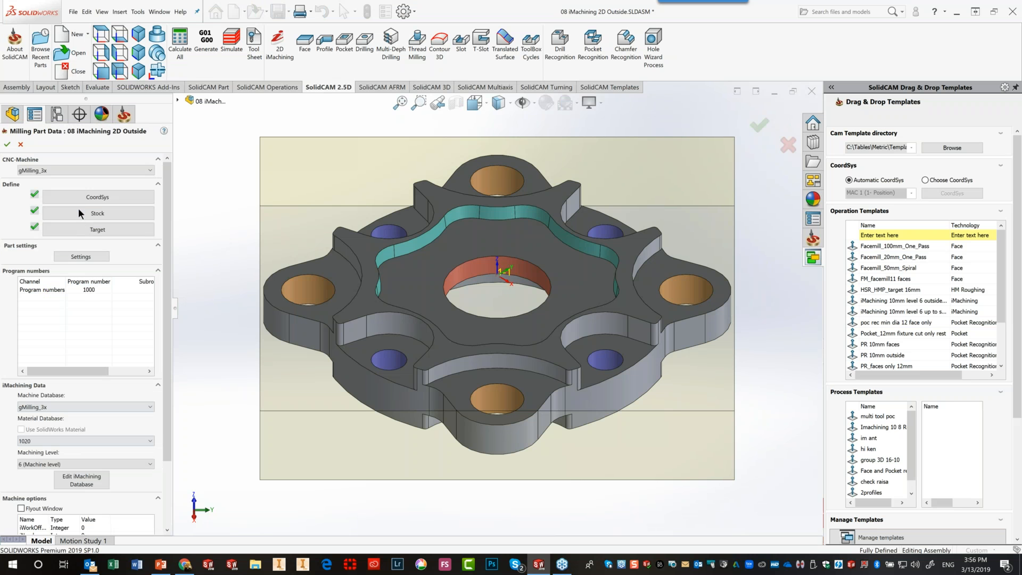
pyautogui.click(83, 211)
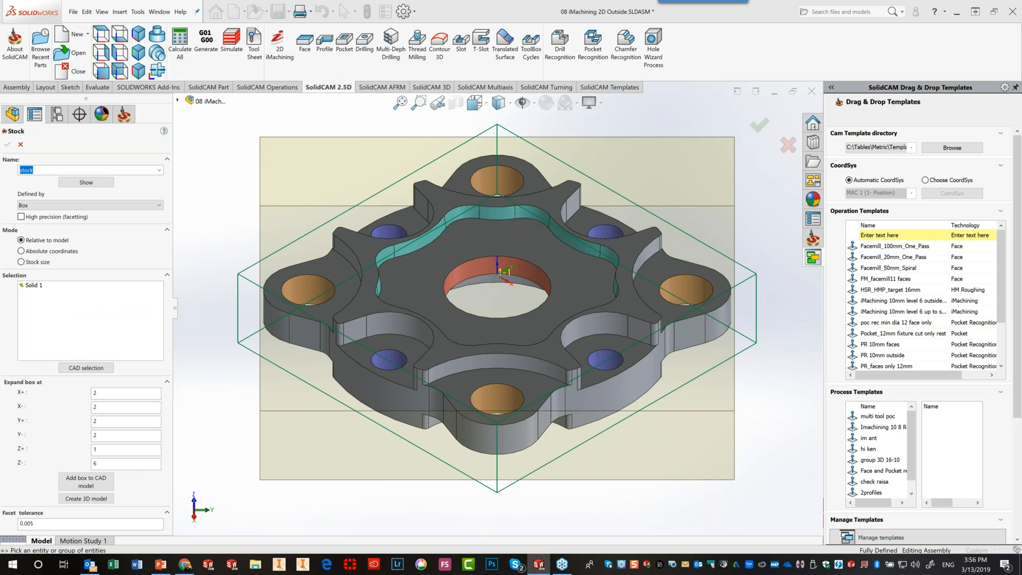
pyautogui.click(372, 304)
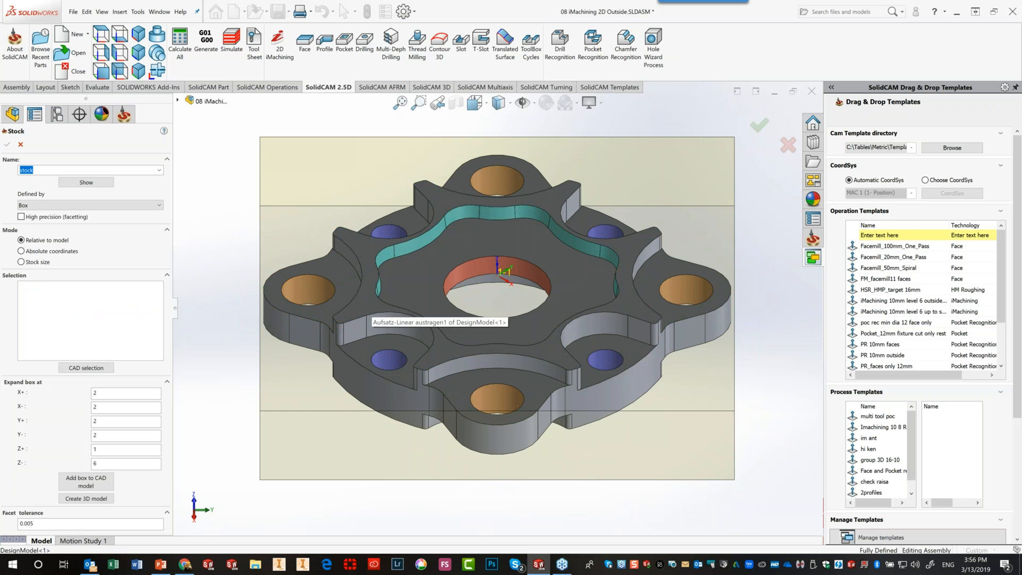
# Reselect Solid 1 for the box stock, create its 3D model, and confirm Stock and Milling Part Data
pyautogui.click(372, 306)
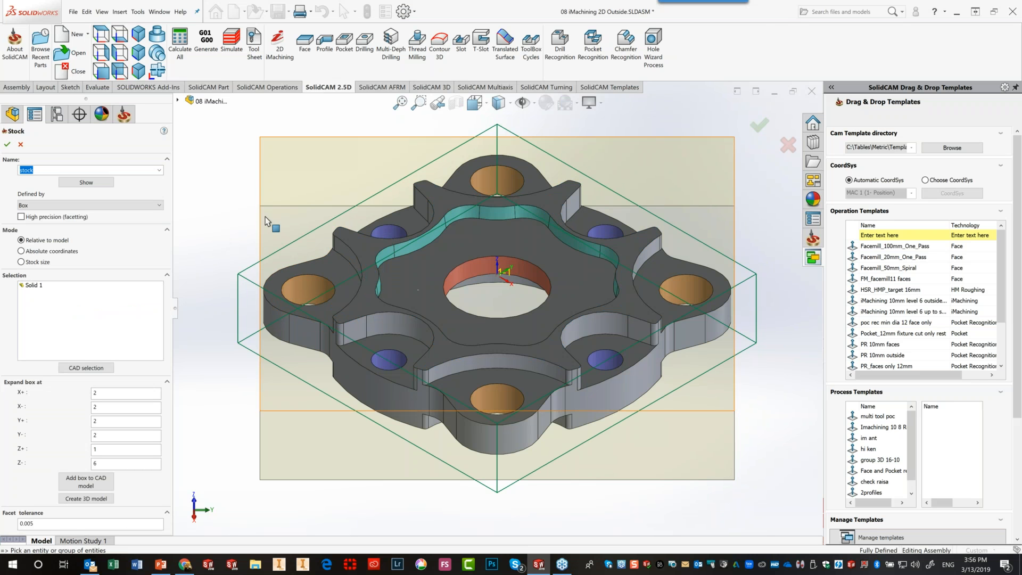
pyautogui.moveTo(321, 238); pyautogui.dragTo(323, 239, button='middle')
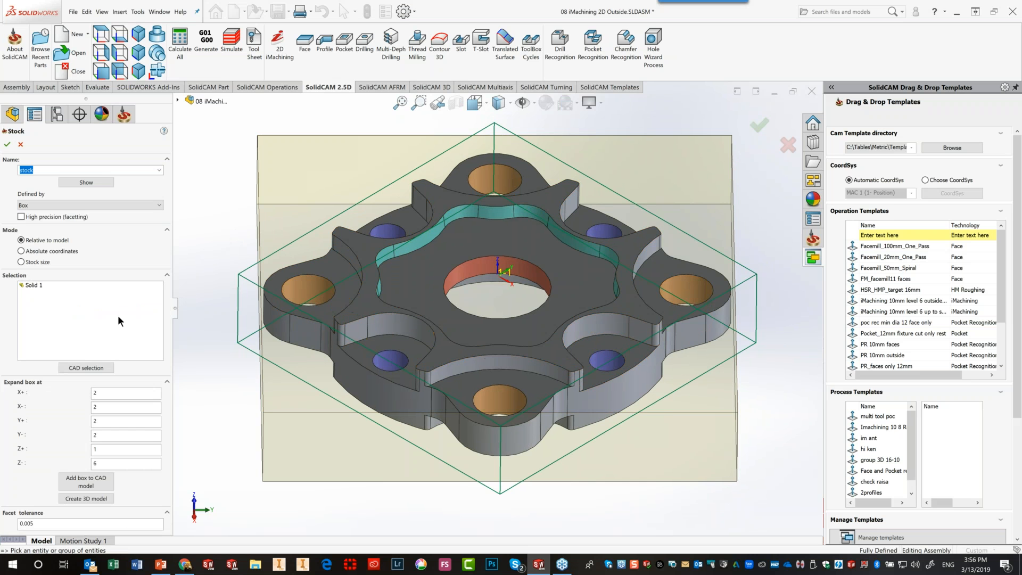
pyautogui.click(80, 498)
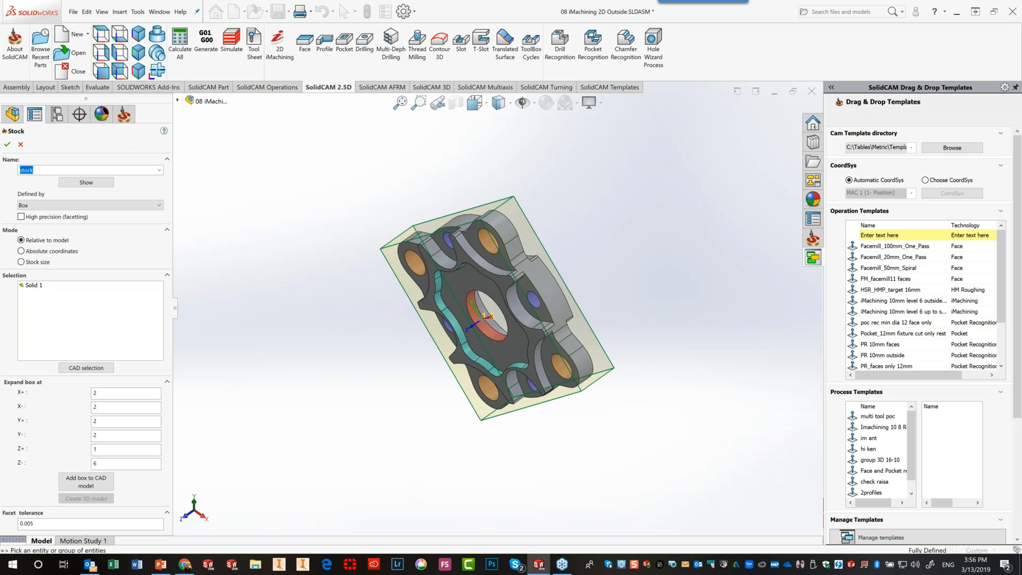
pyautogui.moveTo(298, 391); pyautogui.dragTo(430, 179, button='middle')
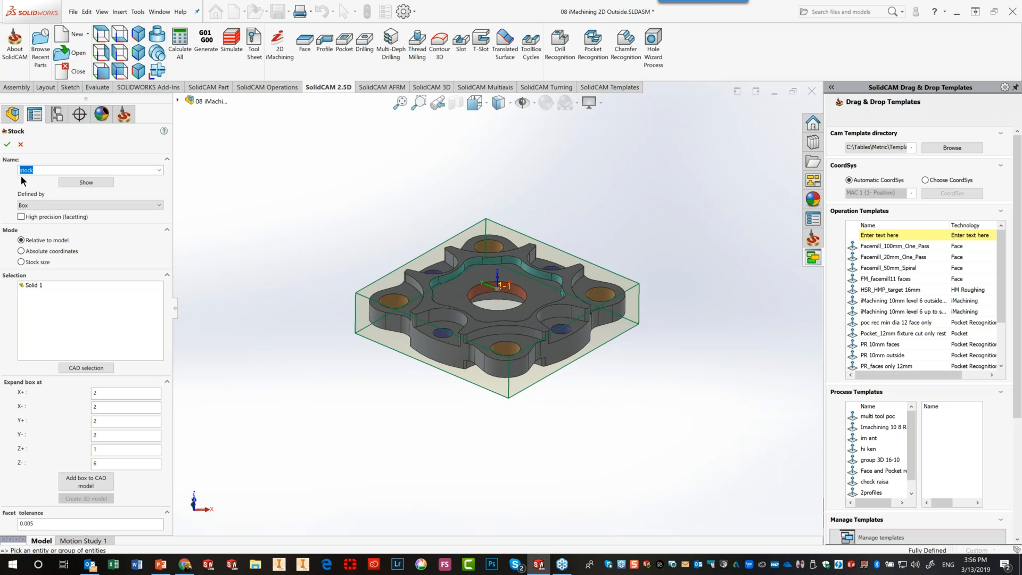
pyautogui.click(6, 144)
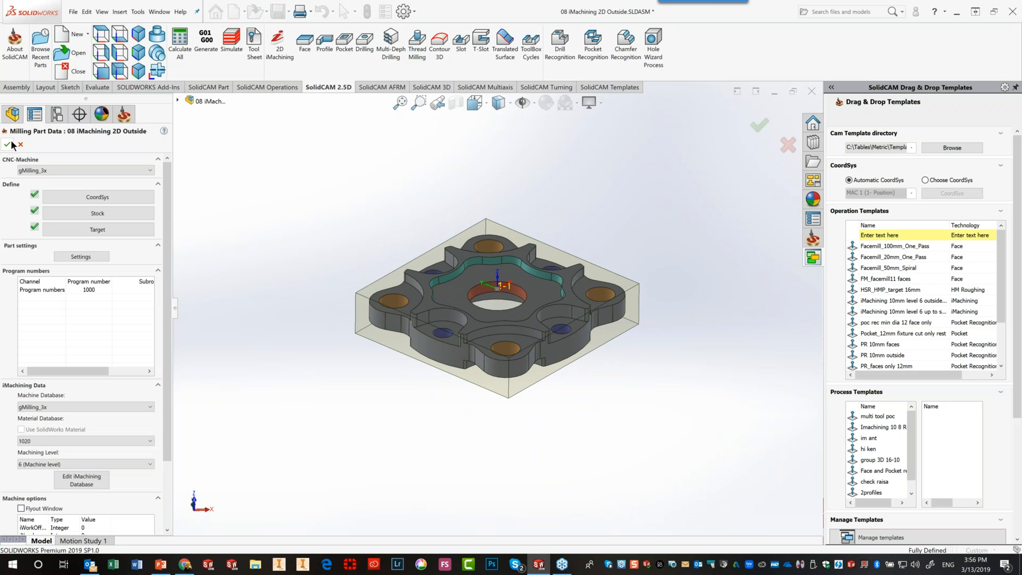
pyautogui.click(7, 144)
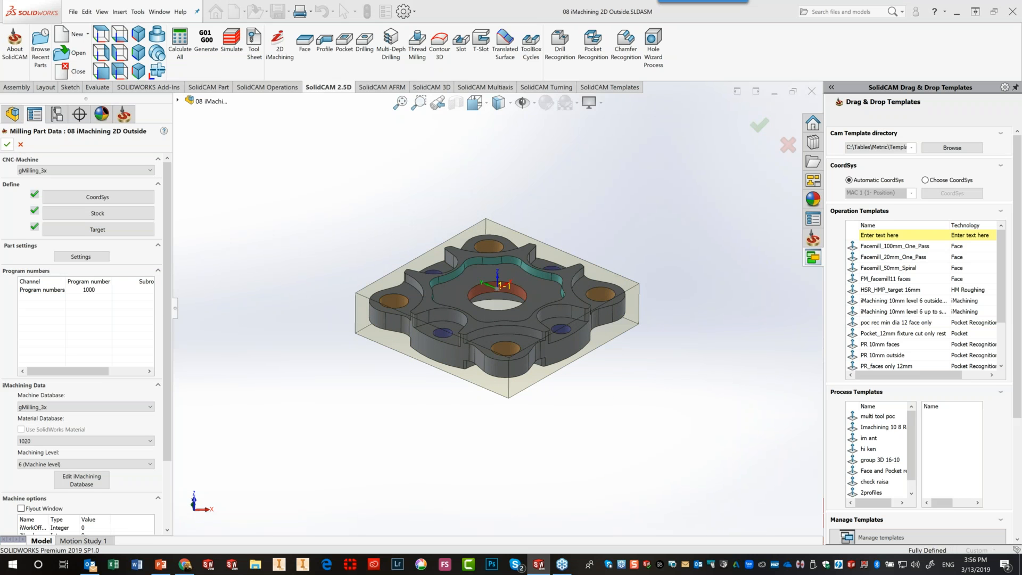